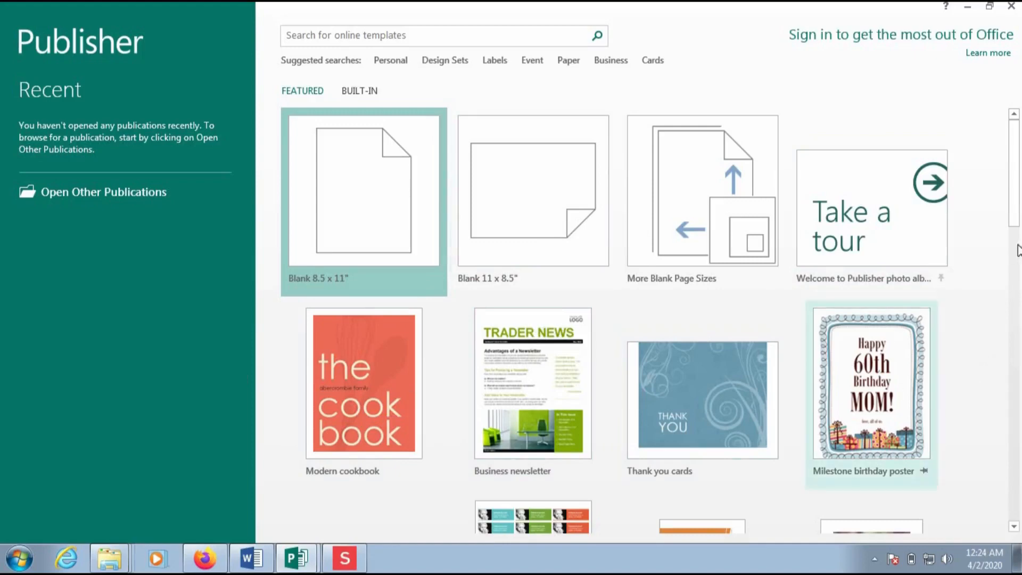
left_click_drag(1015, 189, 1017, 296)
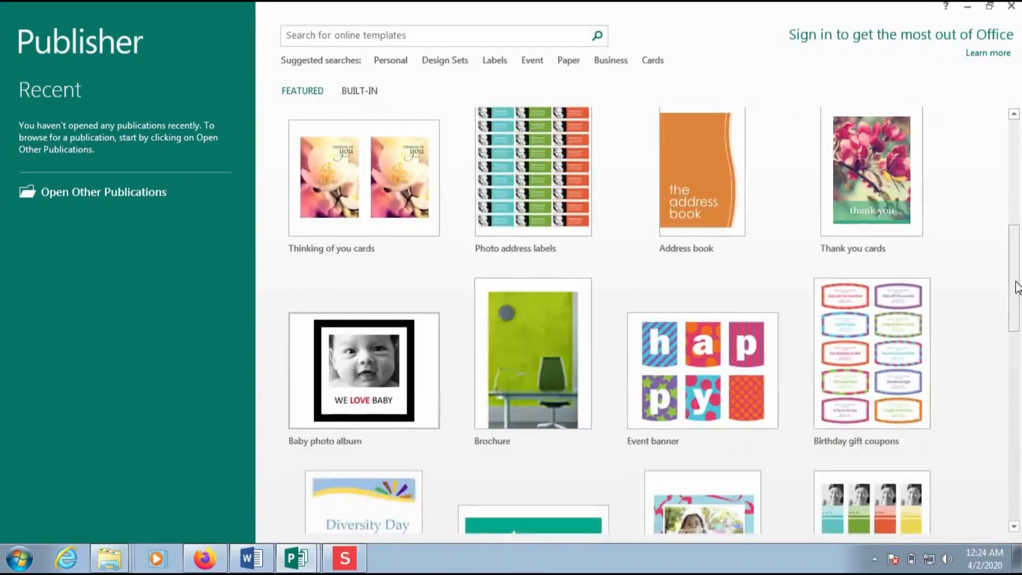
left_click(1015, 345)
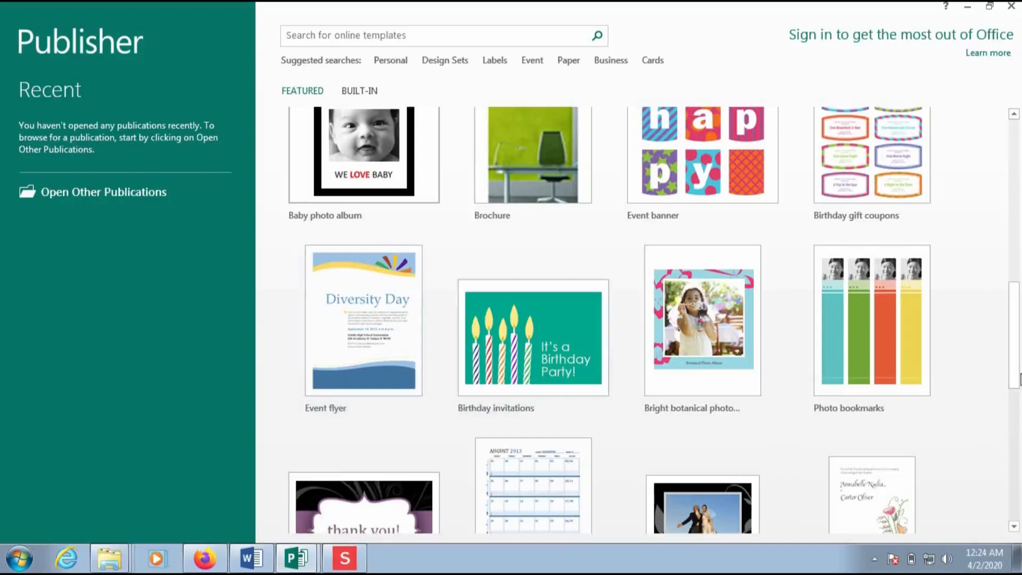
left_click_drag(1017, 361, 1016, 319)
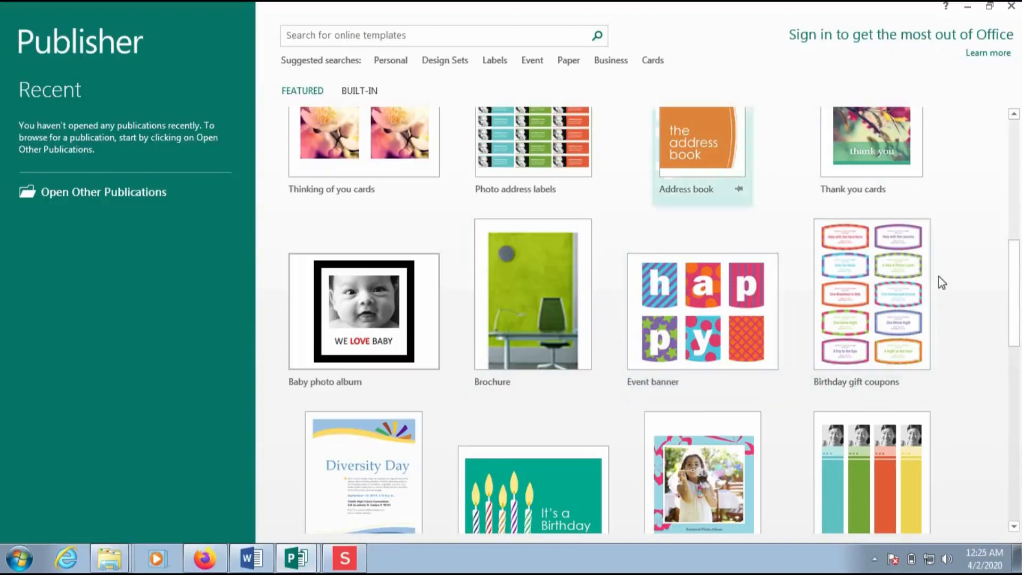
left_click_drag(1016, 289, 1017, 166)
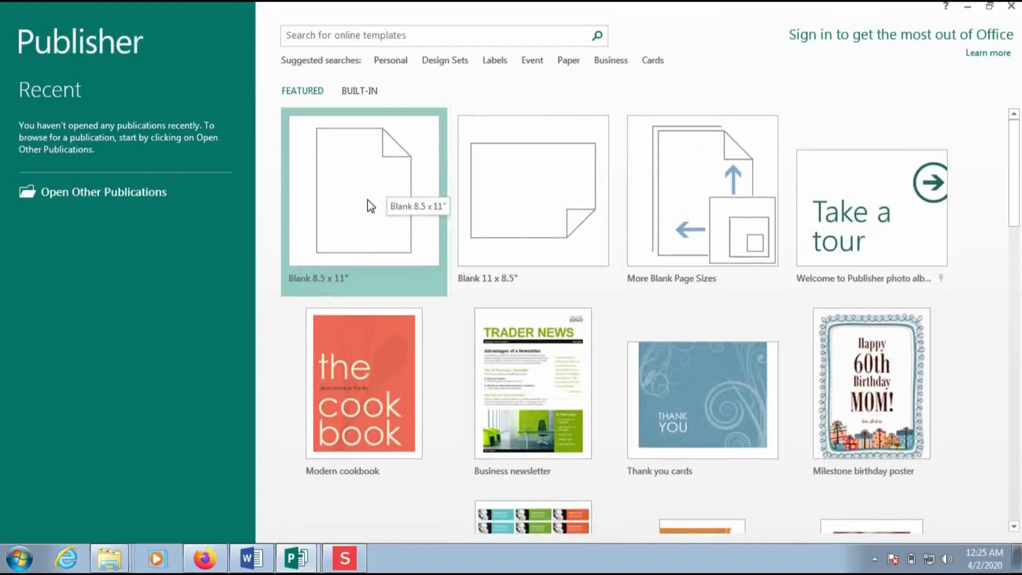
left_click(367, 200)
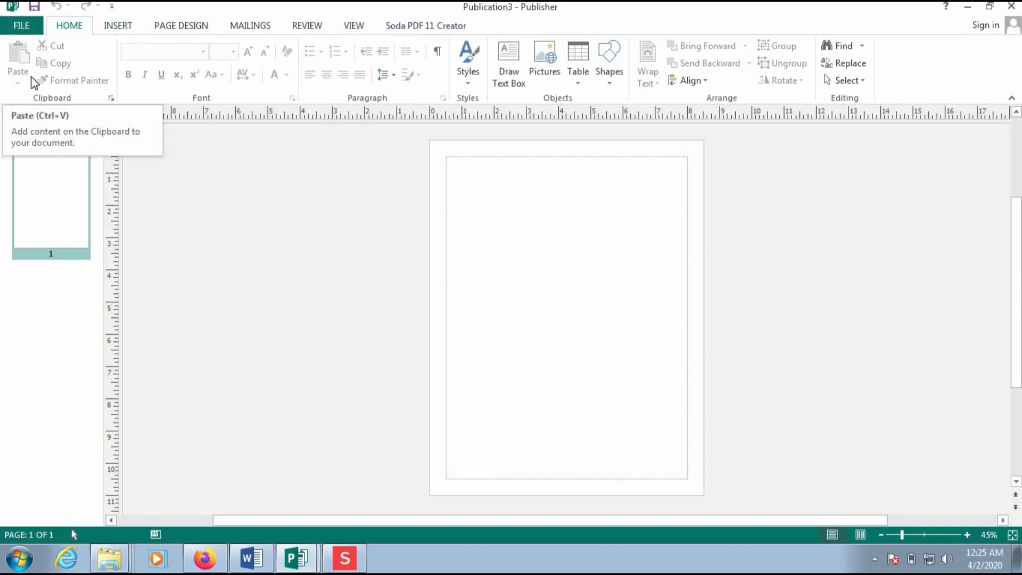
- Check the publication Info view, then look through the Insert, Review, Mailings and Page Design tabs
left_click(21, 27)
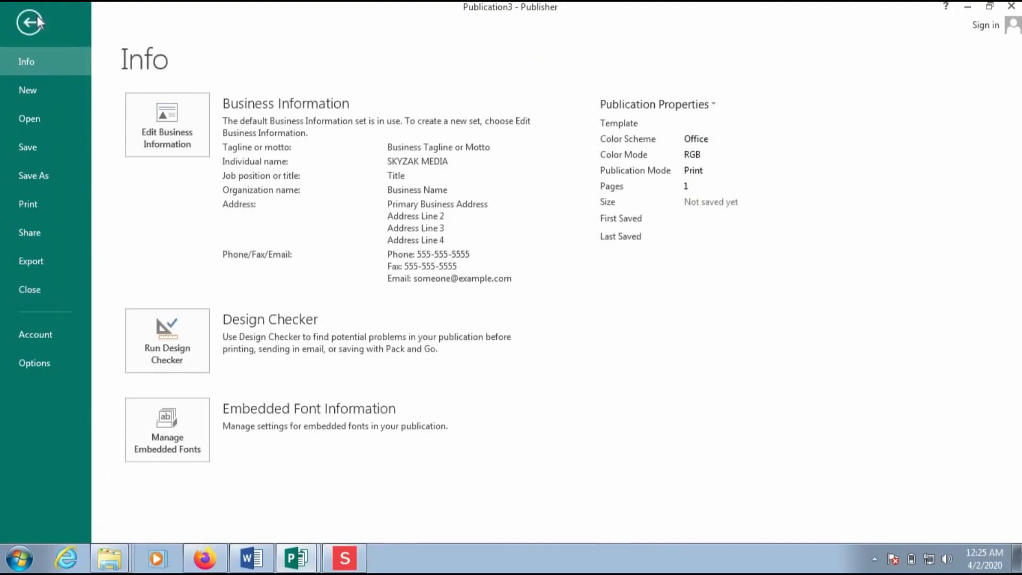
left_click(34, 17)
left_click(116, 26)
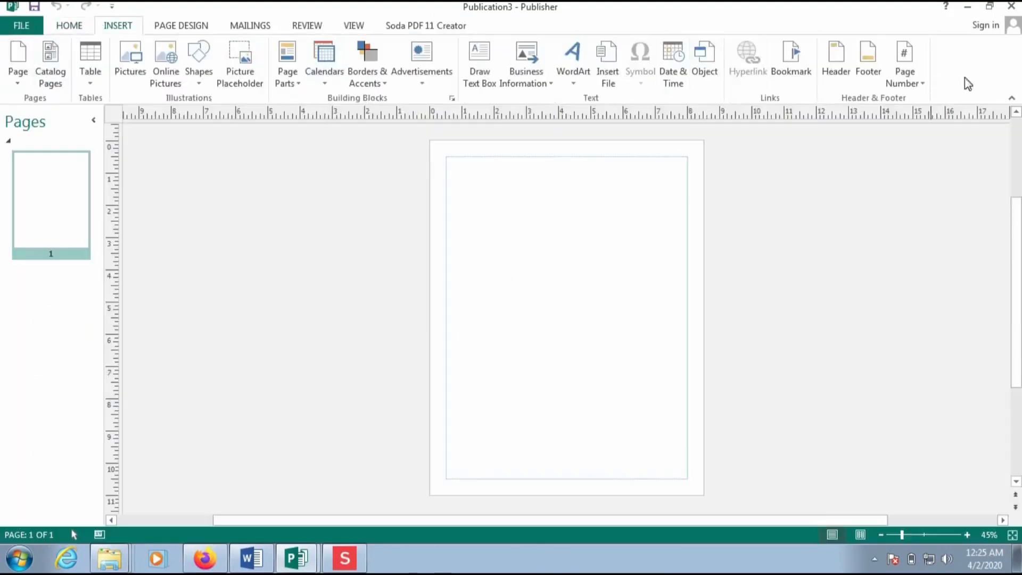
left_click(311, 27)
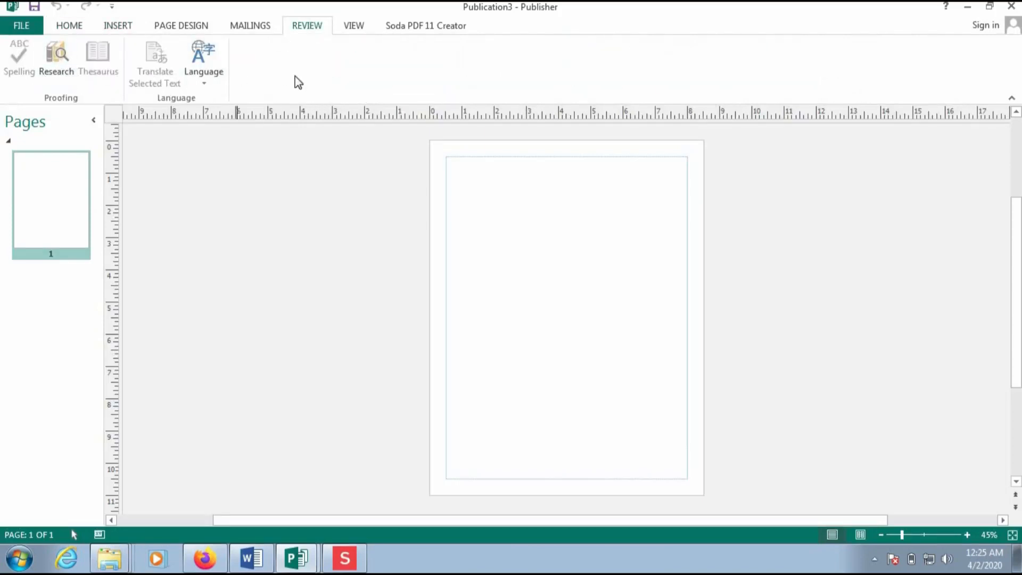
left_click(249, 24)
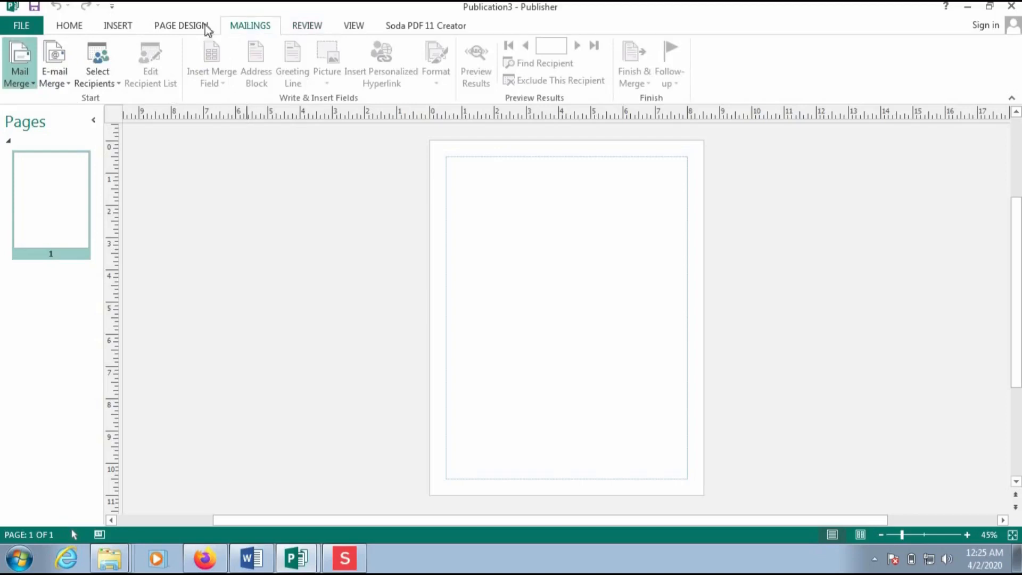
left_click(188, 27)
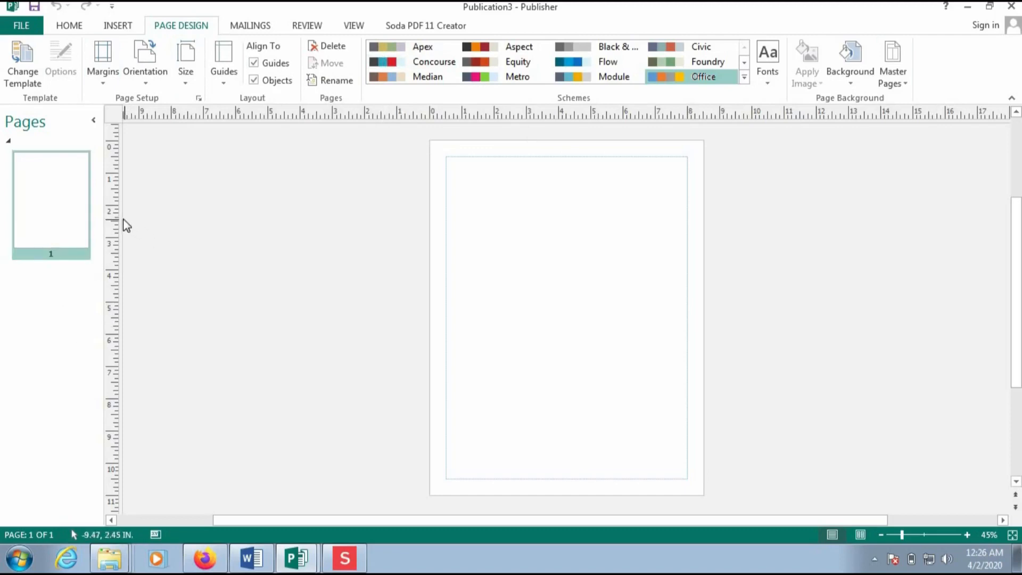
- Scroll the canvas back to the blank page and return to the Home tab
left_click_drag(120, 216, 174, 228)
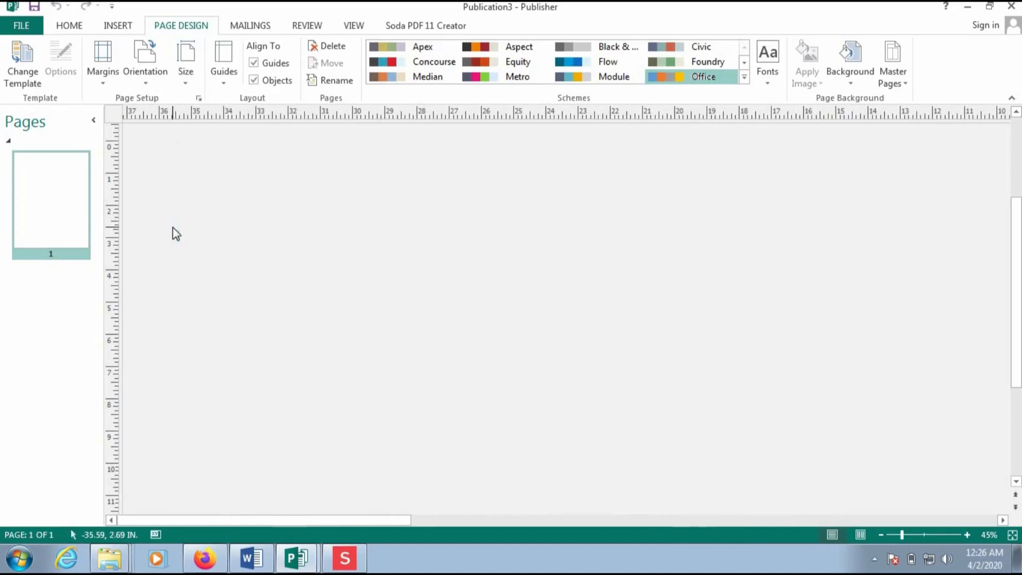
left_click_drag(309, 519, 578, 535)
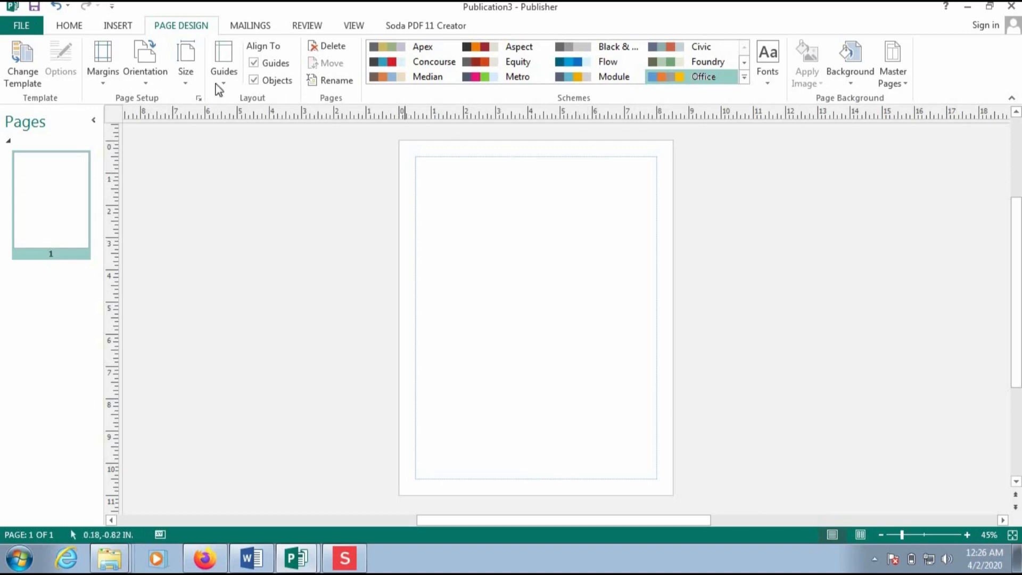
left_click(69, 26)
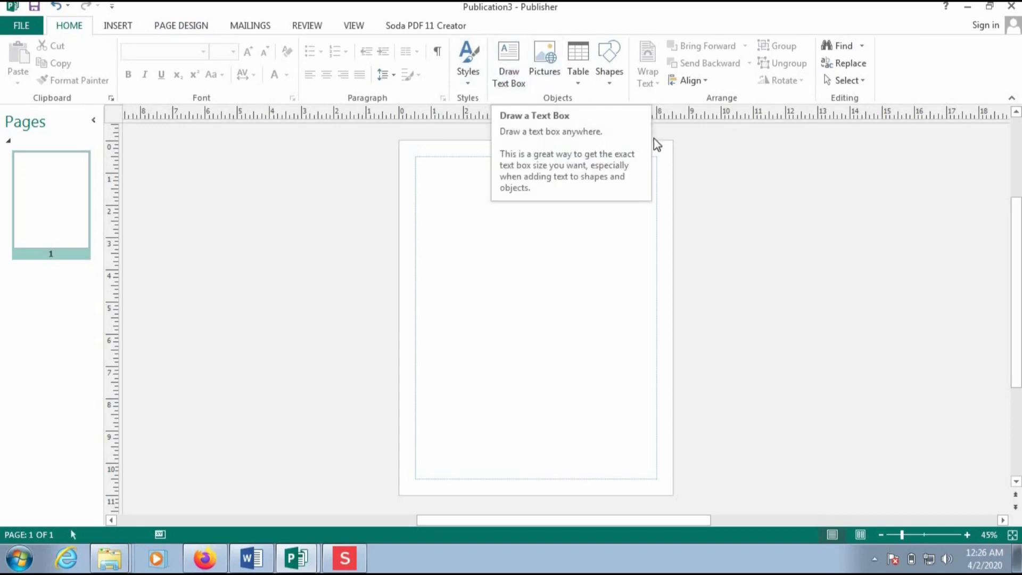
- Move the quick access toolbar below the ribbon and collapse the ribbon to its tab names
right_click(940, 79)
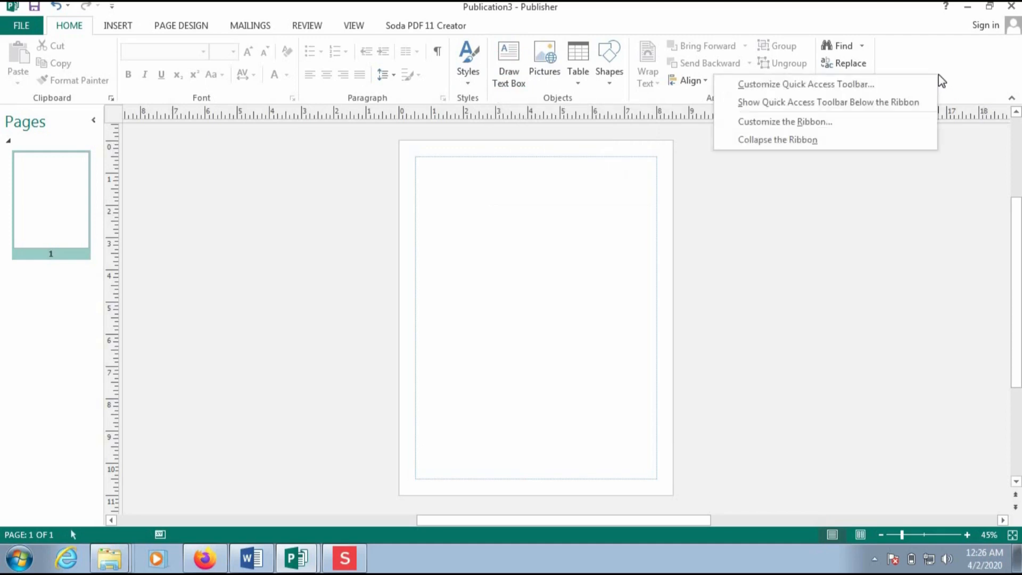
left_click(886, 103)
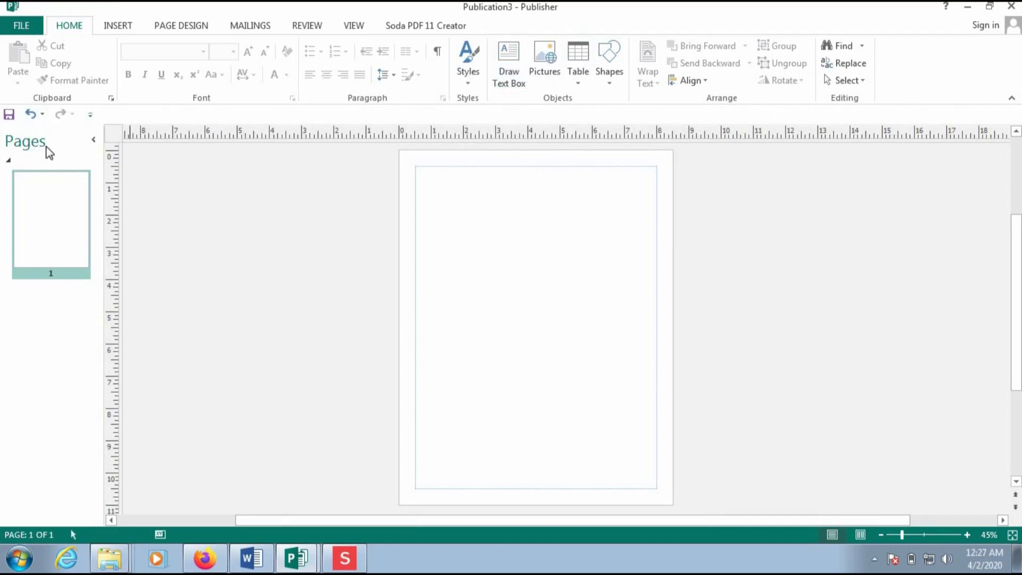
right_click(926, 81)
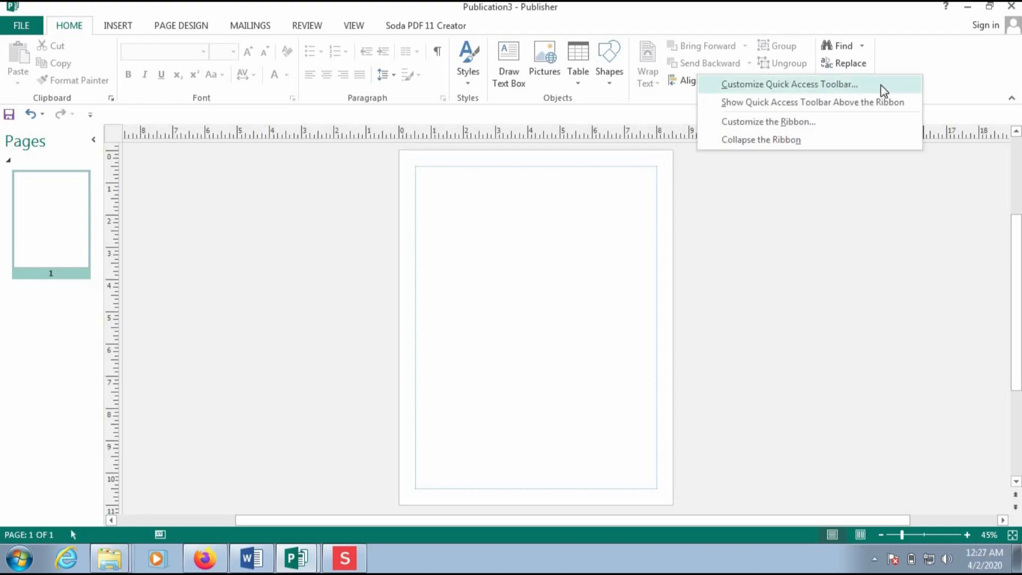
left_click(817, 141)
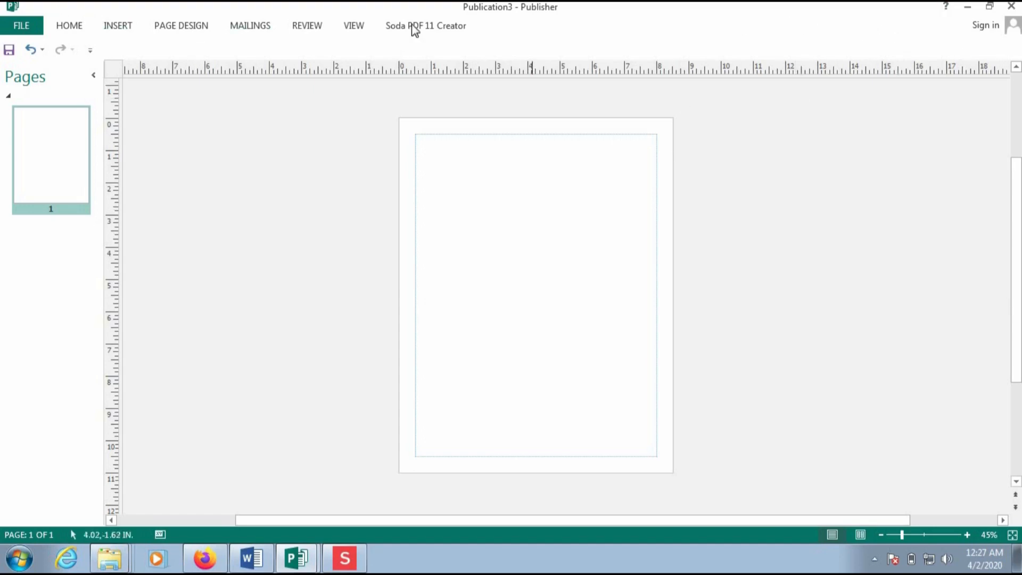
- Browse the View, PDF and Page Design tabs, then keep the ribbon permanently expanded again
left_click(354, 27)
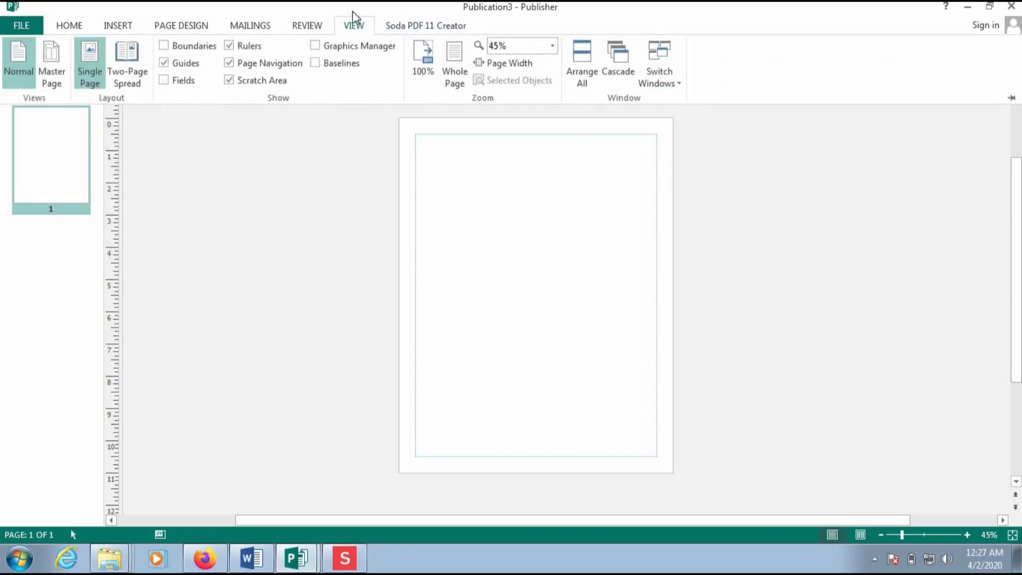
left_click(436, 27)
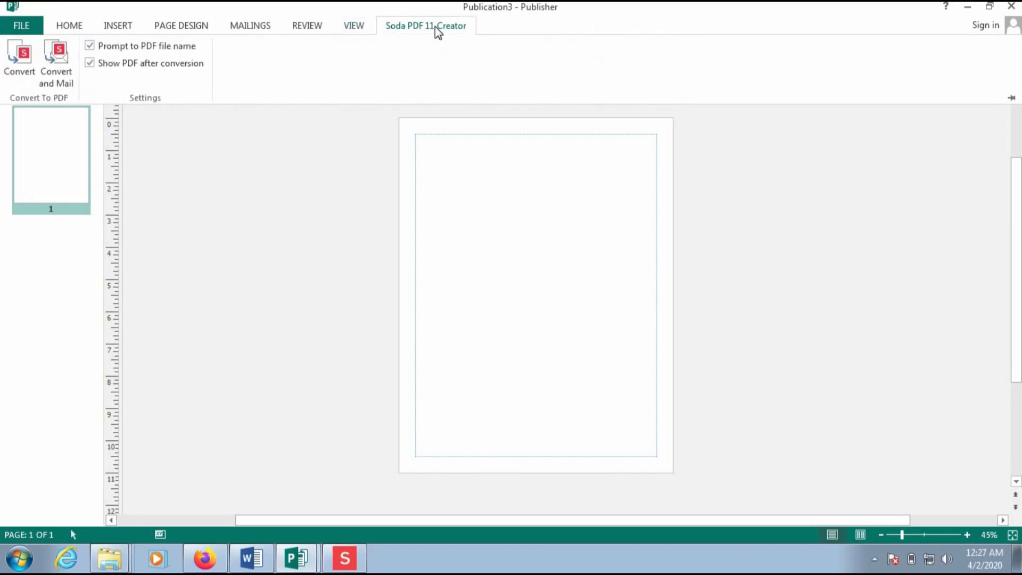
left_click(354, 26)
left_click(189, 28)
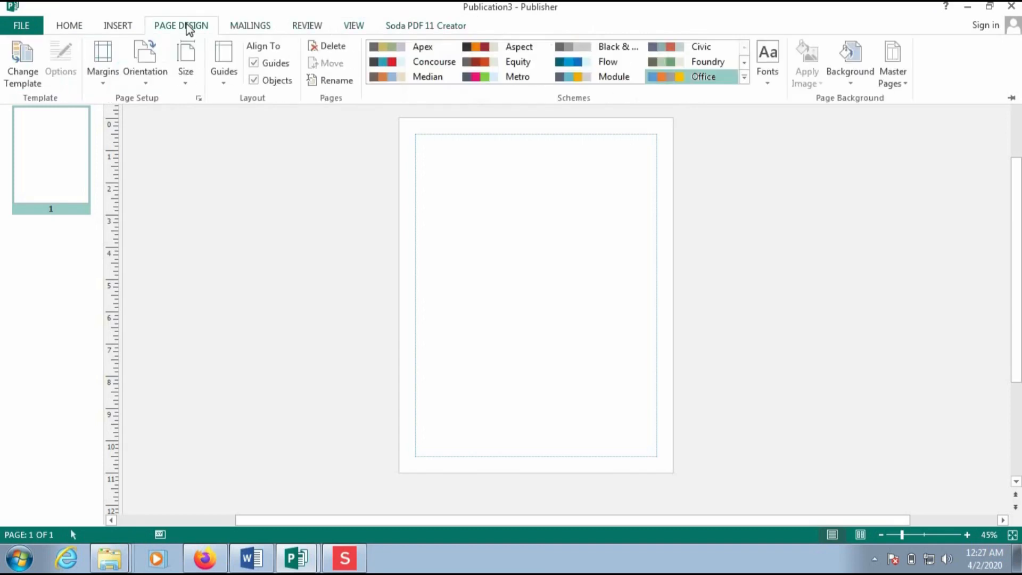
right_click(953, 78)
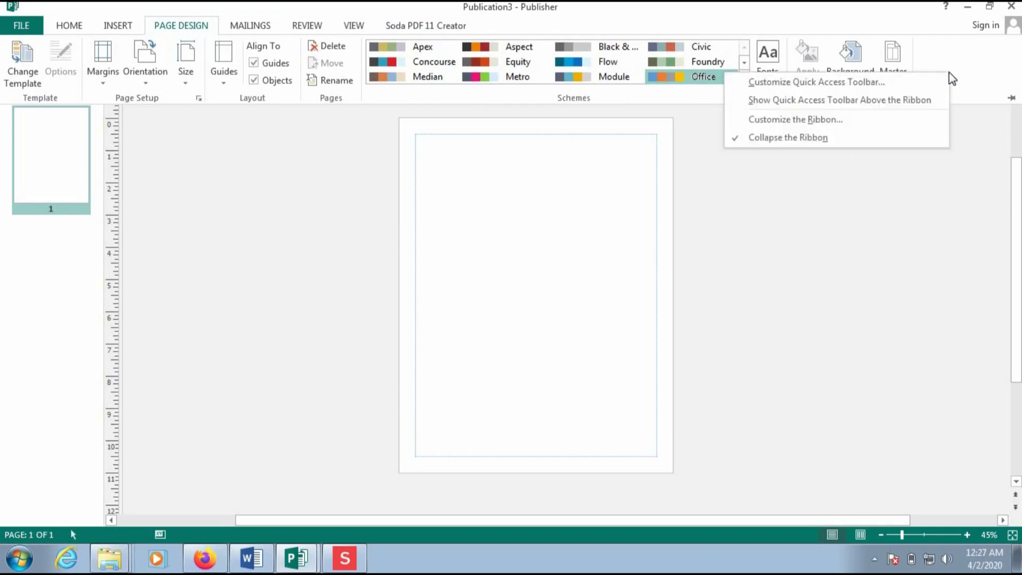
left_click(851, 136)
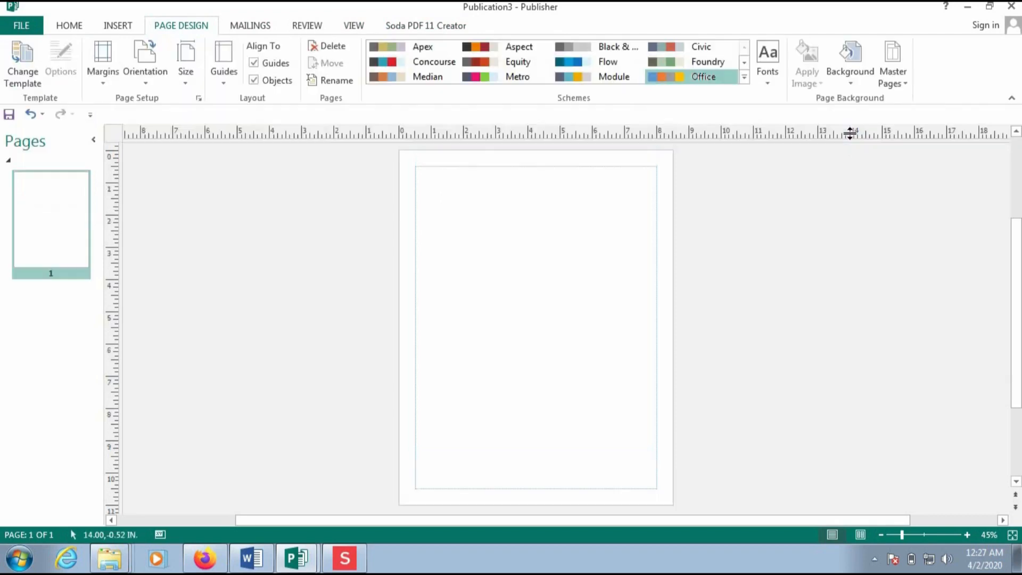
right_click(961, 62)
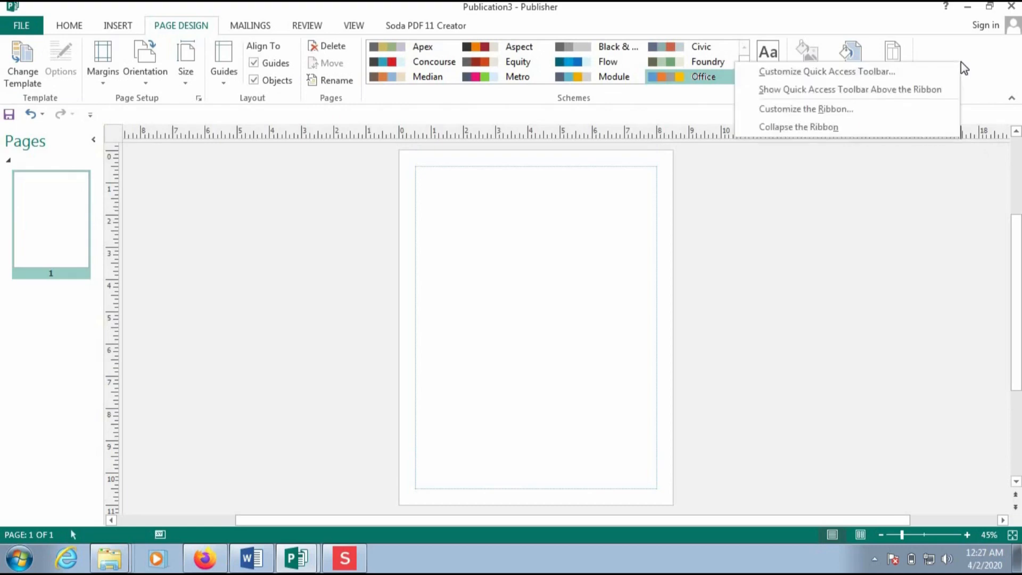
- Add Crop, Draw a Text Box, Draw Vertical Text Box and Group to the quick access toolbar
left_click(900, 75)
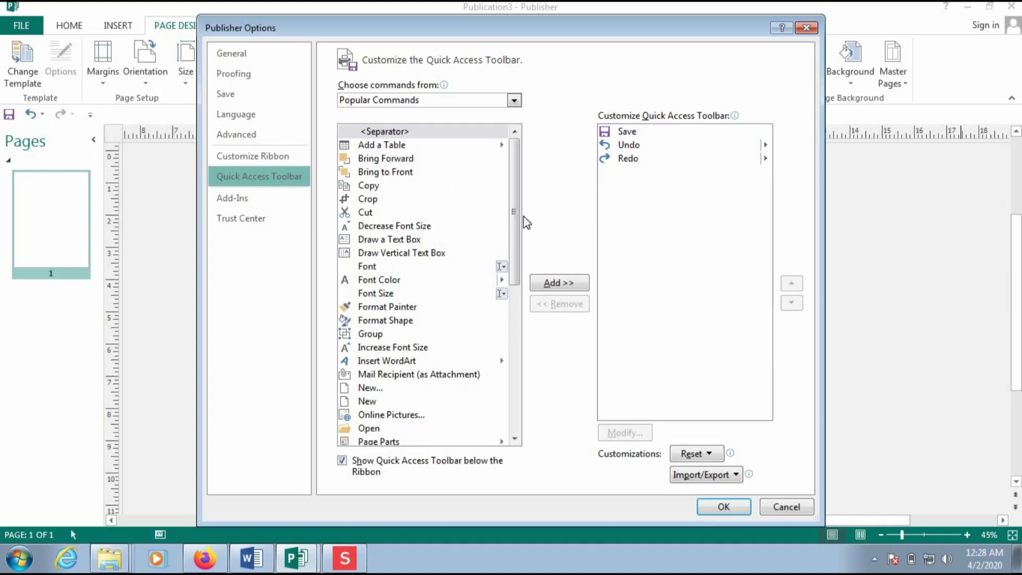
left_click(373, 200)
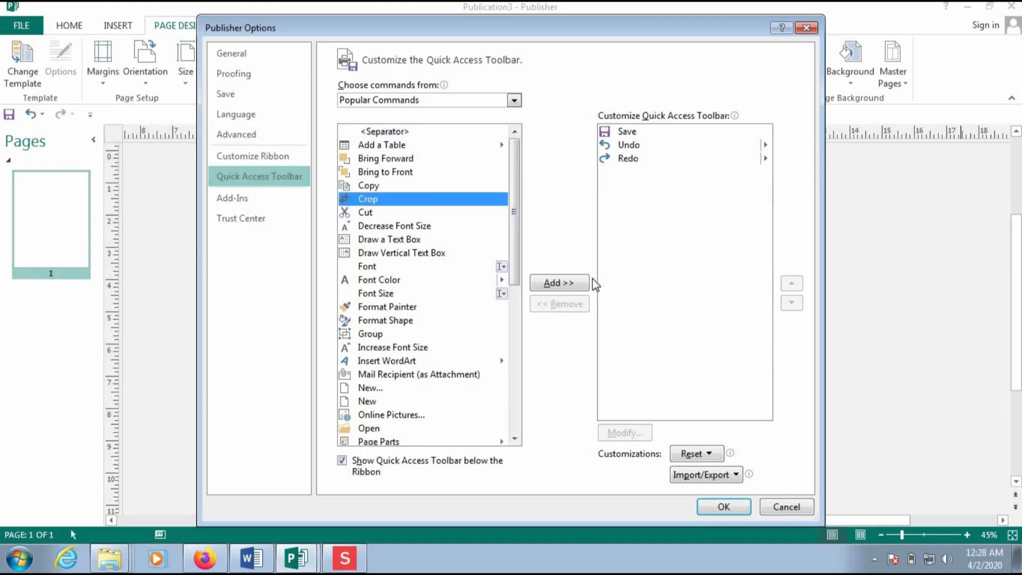
left_click(557, 282)
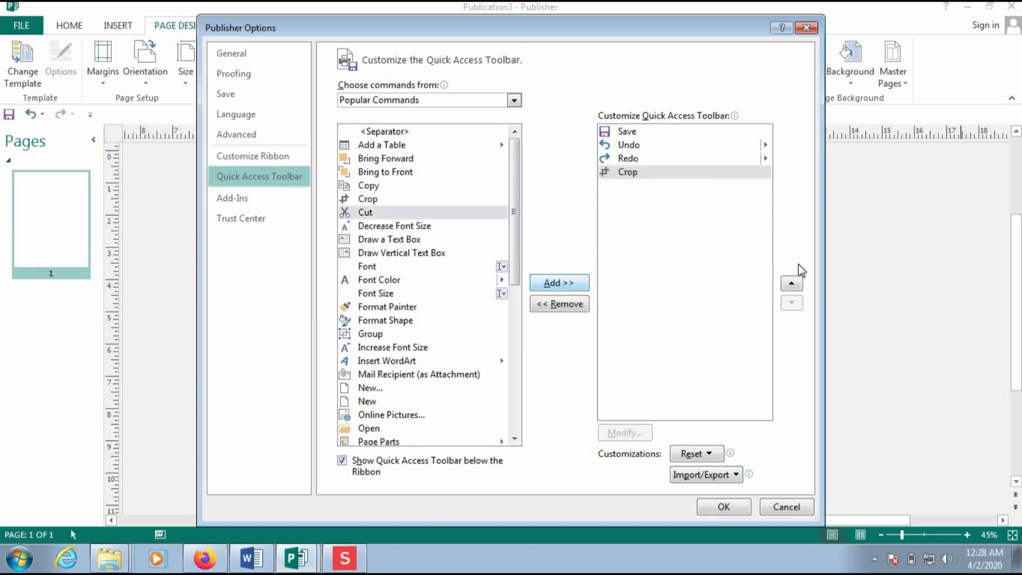
left_click(395, 241)
double_click(395, 241)
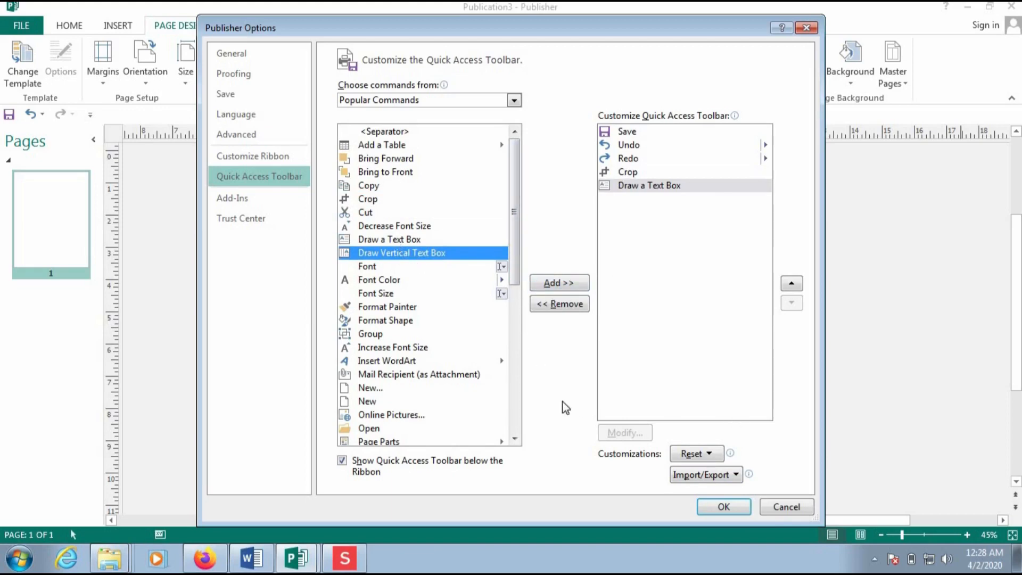
left_click(557, 284)
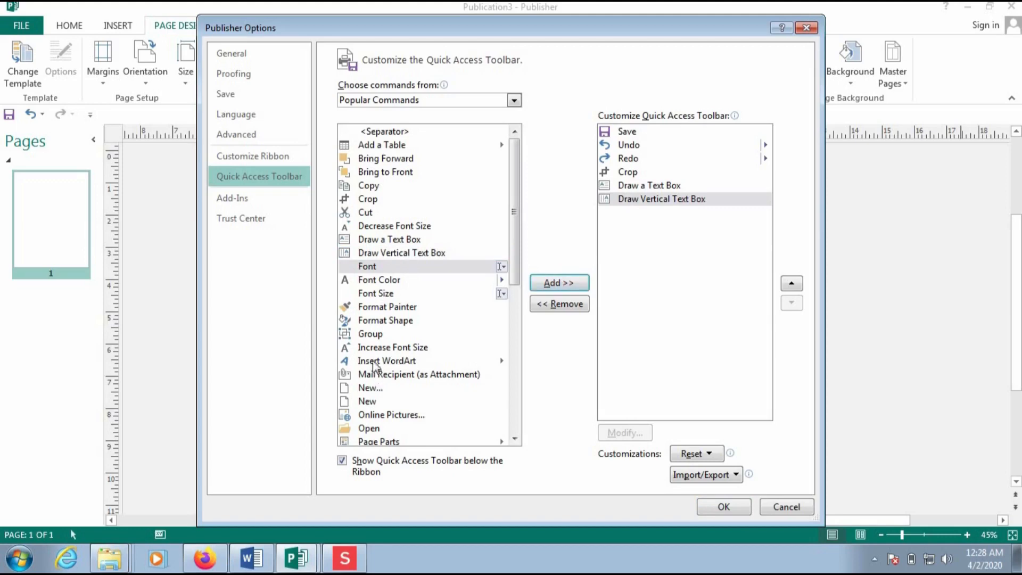
left_click(379, 335)
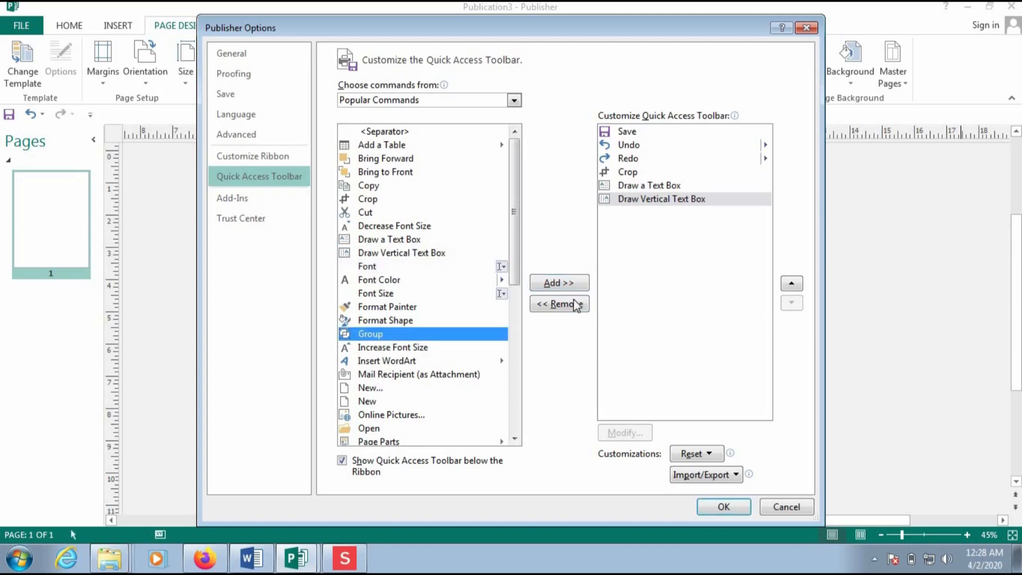
left_click(567, 286)
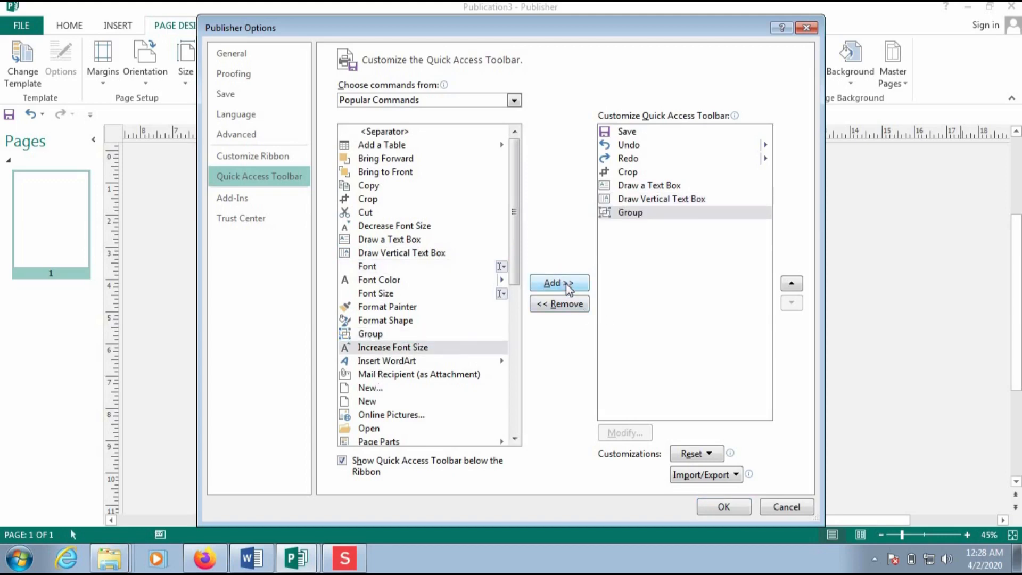
- Add New, Font Color, Bring to Front and Bring Forward to quick access and apply the changes
left_click(359, 391)
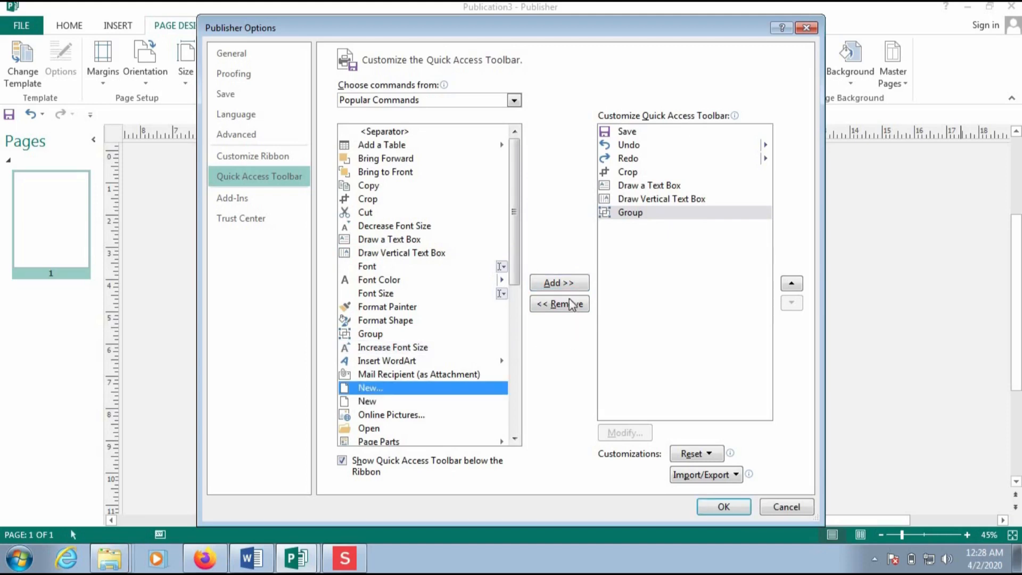
left_click(561, 284)
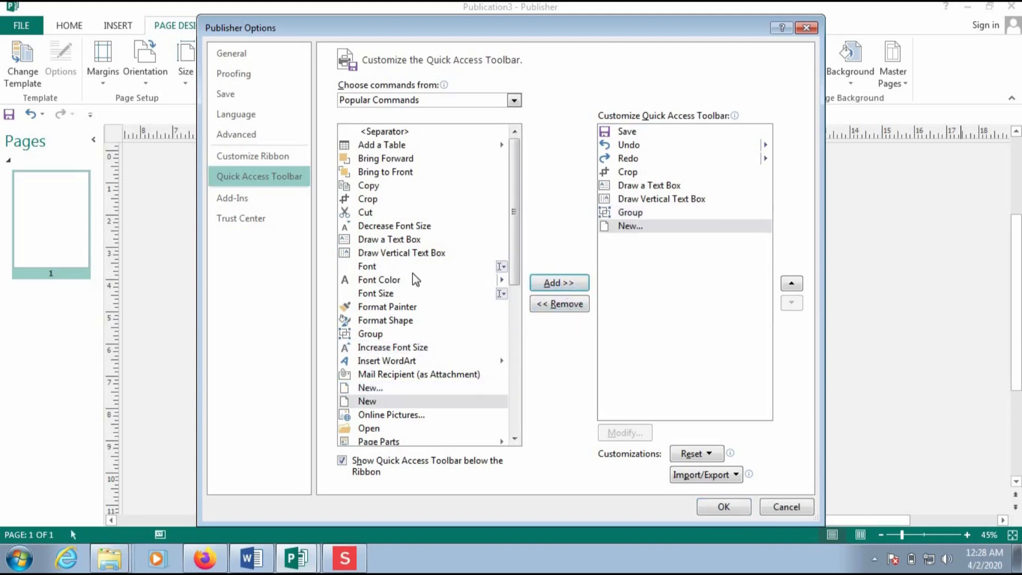
left_click(378, 284)
left_click(575, 282)
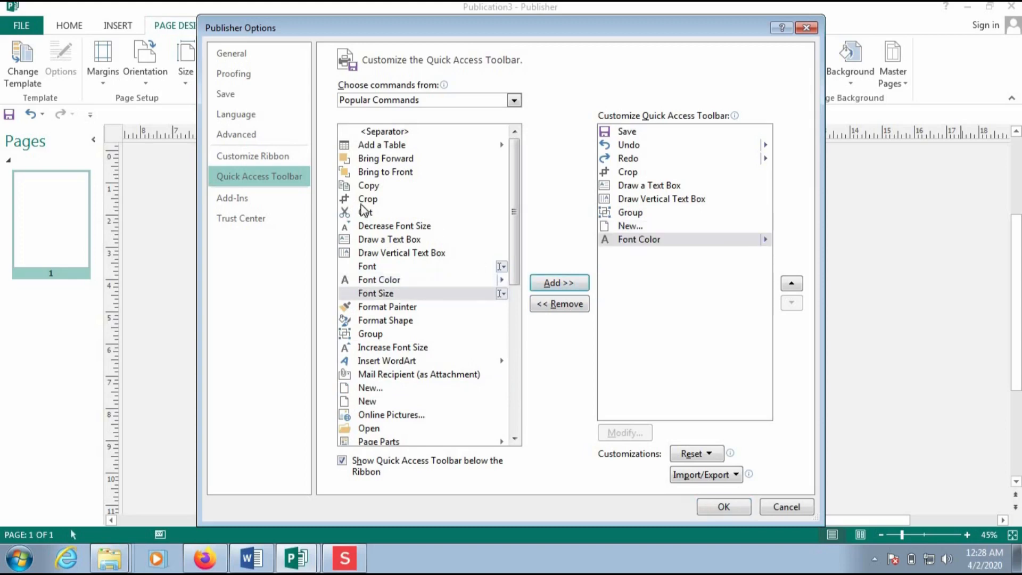
left_click(387, 177)
left_click(570, 282)
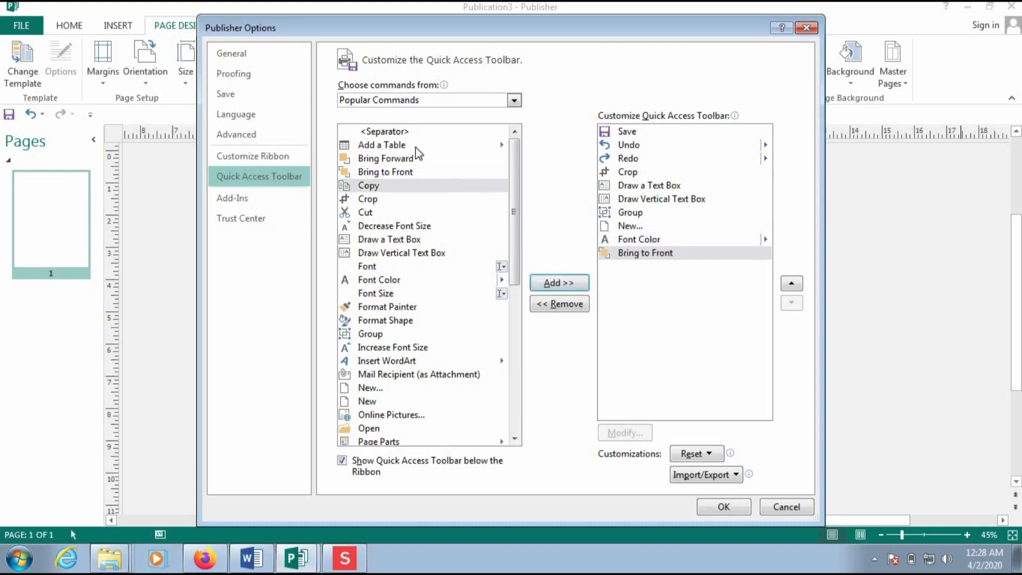
left_click(409, 159)
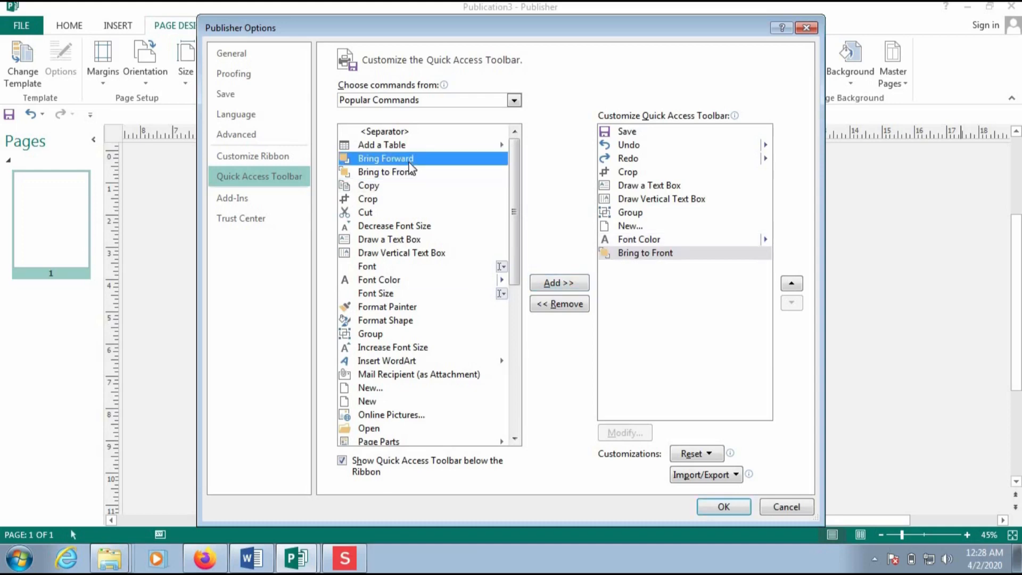
left_click(556, 283)
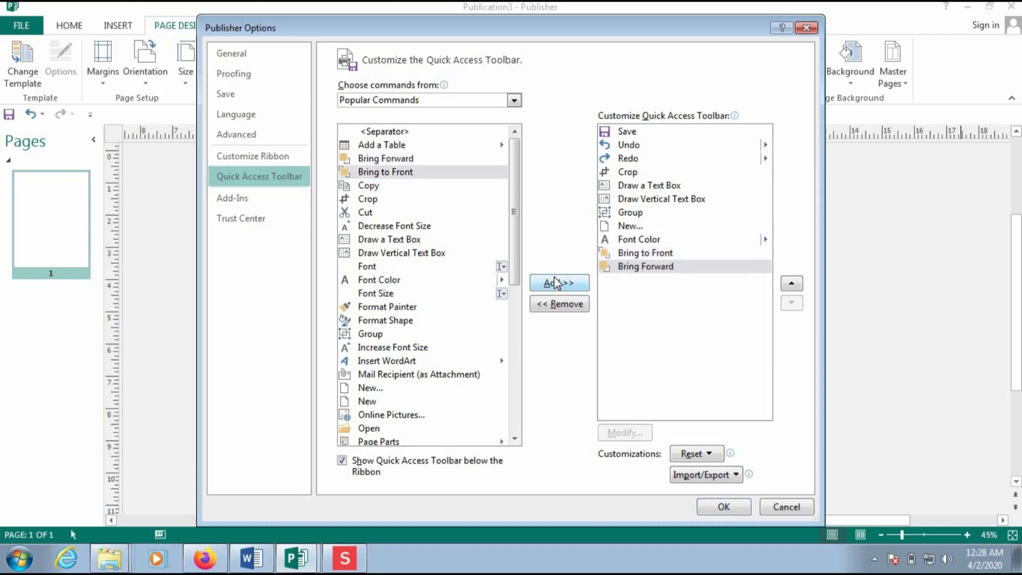
left_click(724, 506)
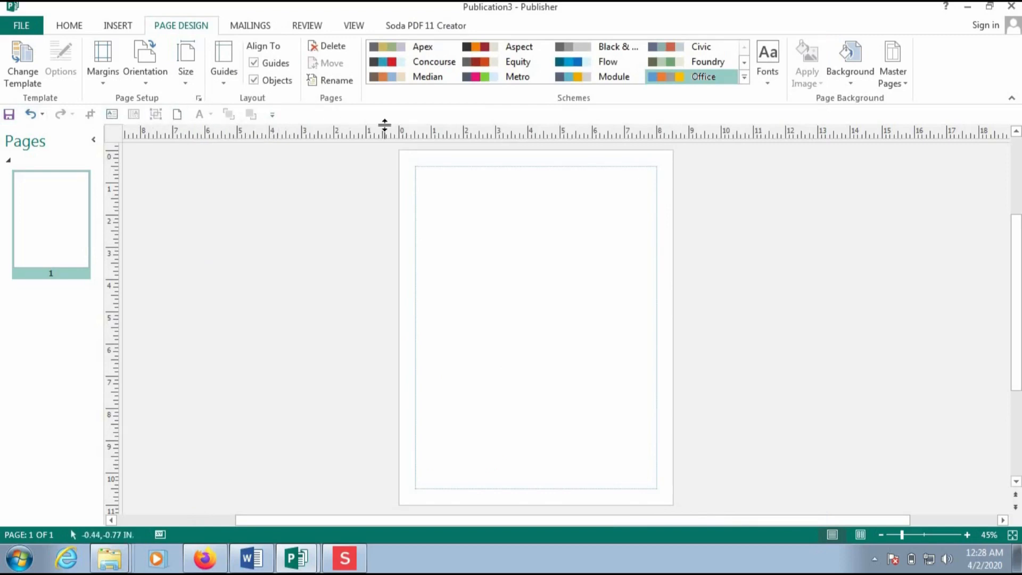
- Confirm Draw Vertical Text Box is already on the quick access toolbar, then return to the Home tab
right_click(946, 61)
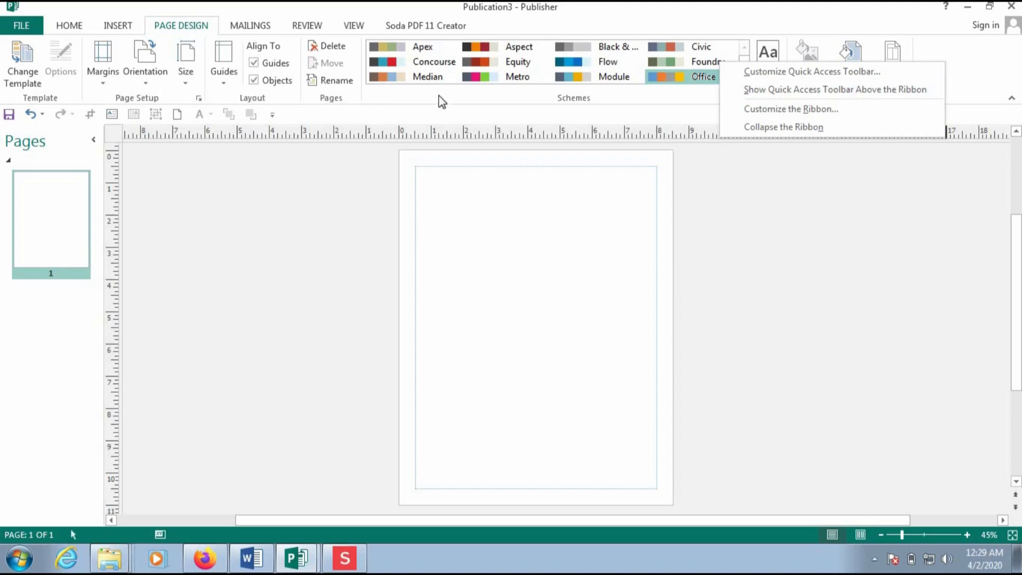
left_click(807, 72)
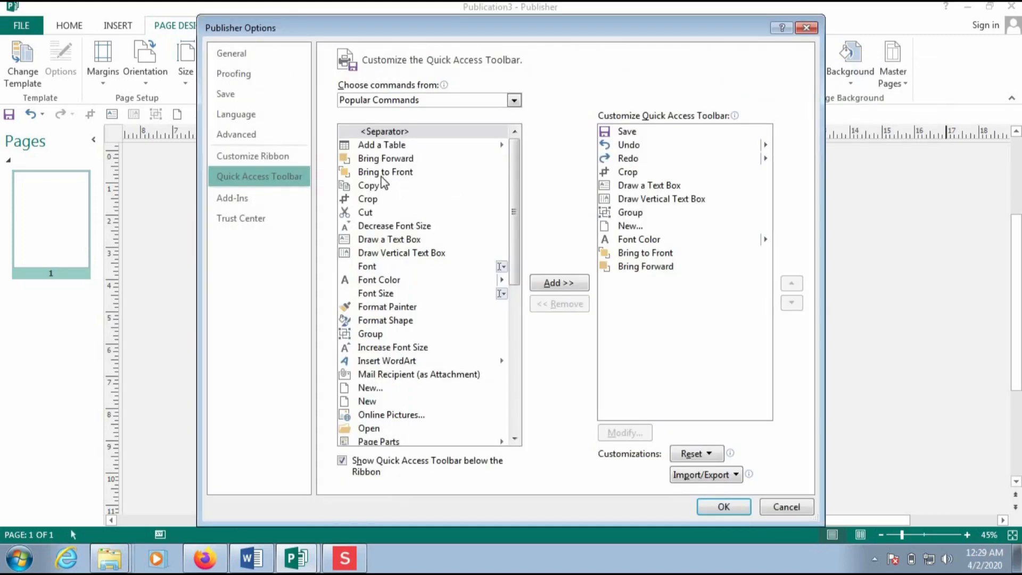
left_click(375, 267)
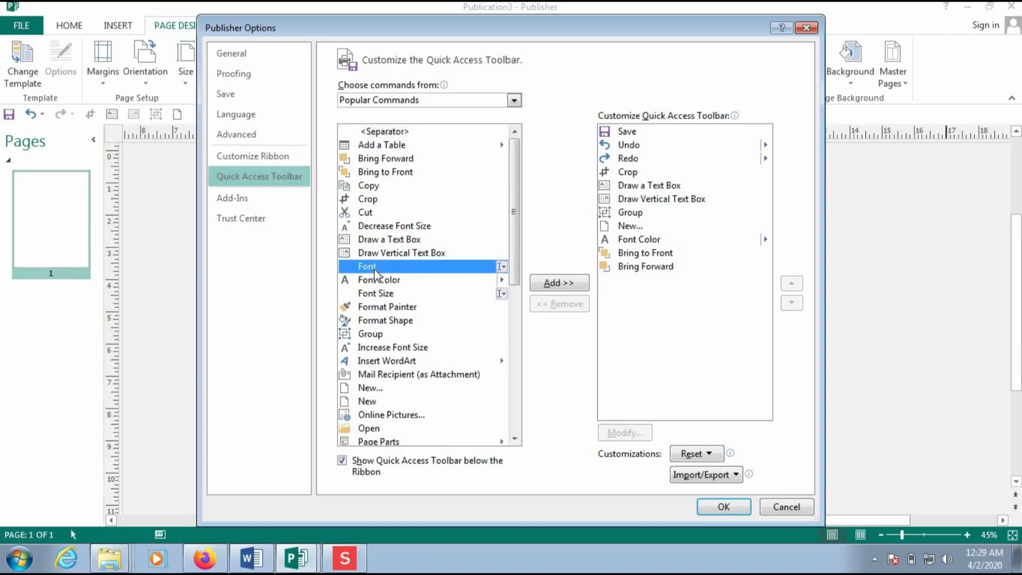
left_click(400, 244)
left_click(403, 254)
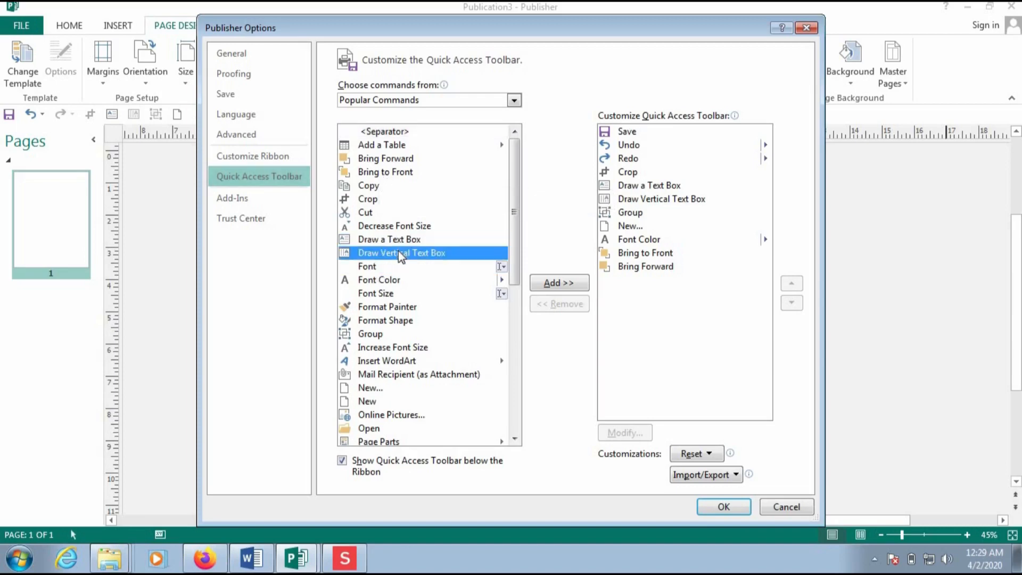
left_click(560, 282)
left_click(518, 318)
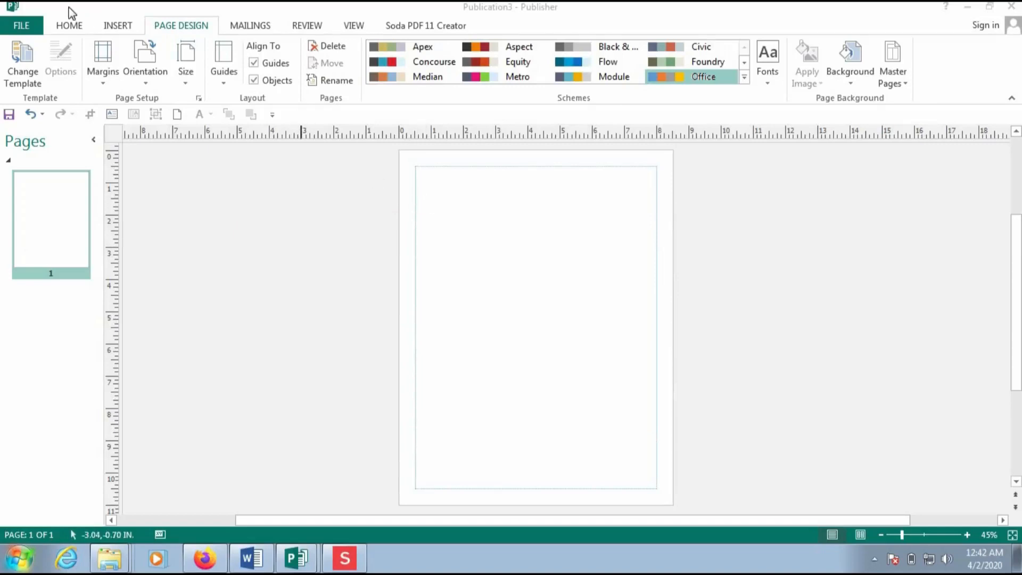
left_click(70, 25)
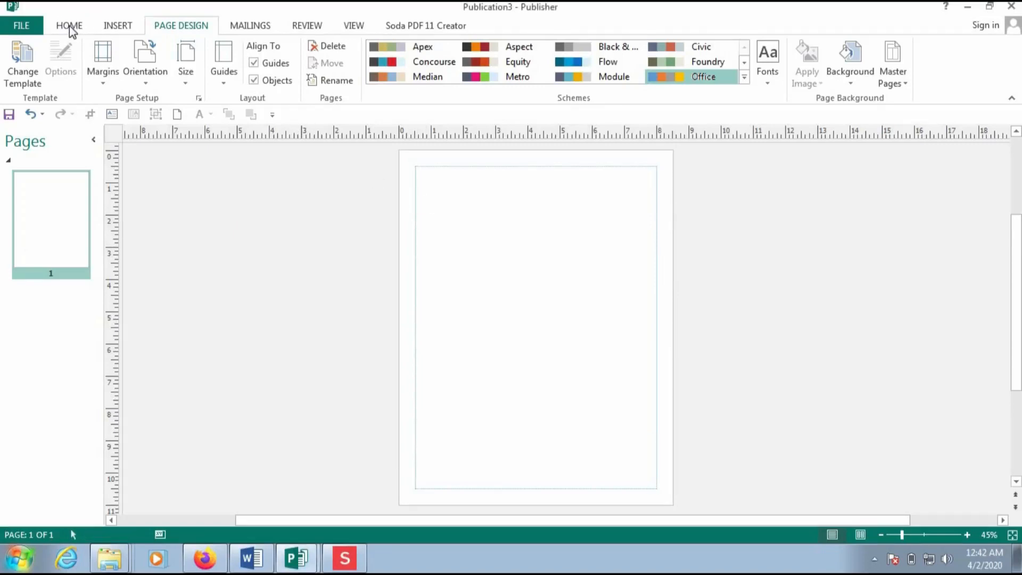
left_click(70, 26)
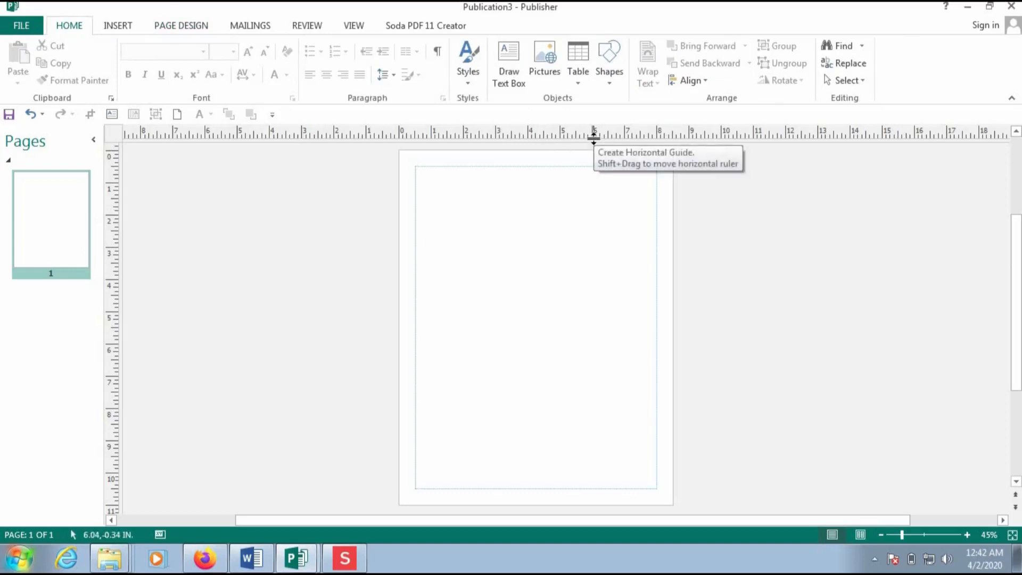
- Undo the accidental default-size text box placed on page 1 and restart Draw Text Box
left_click(507, 88)
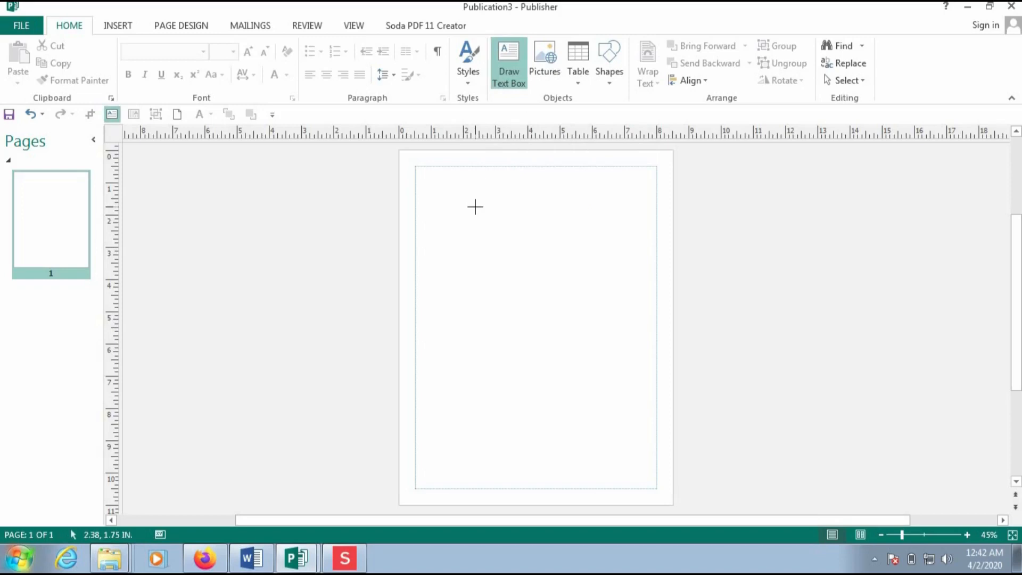
left_click(419, 172)
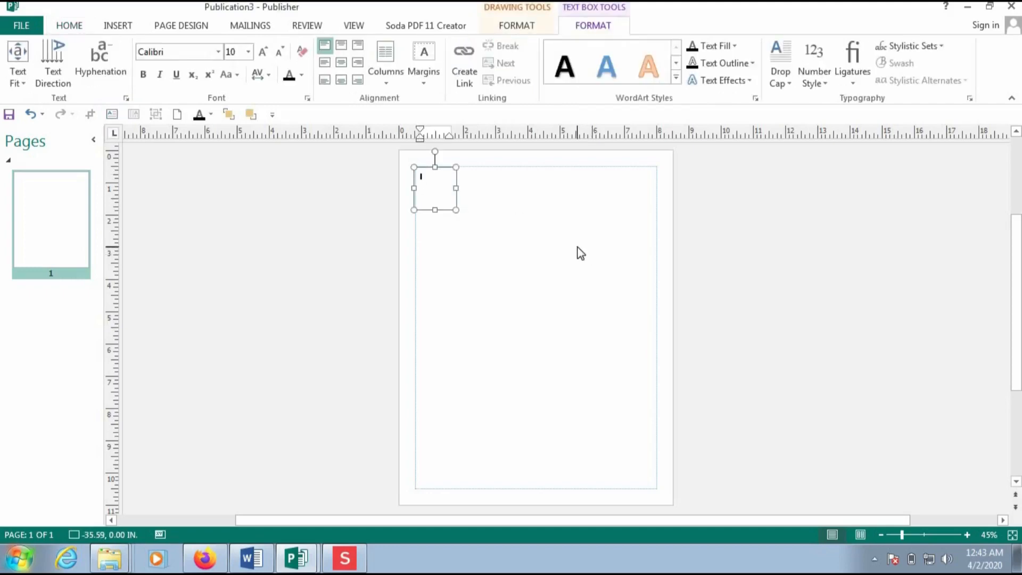
key("ctrl+z")
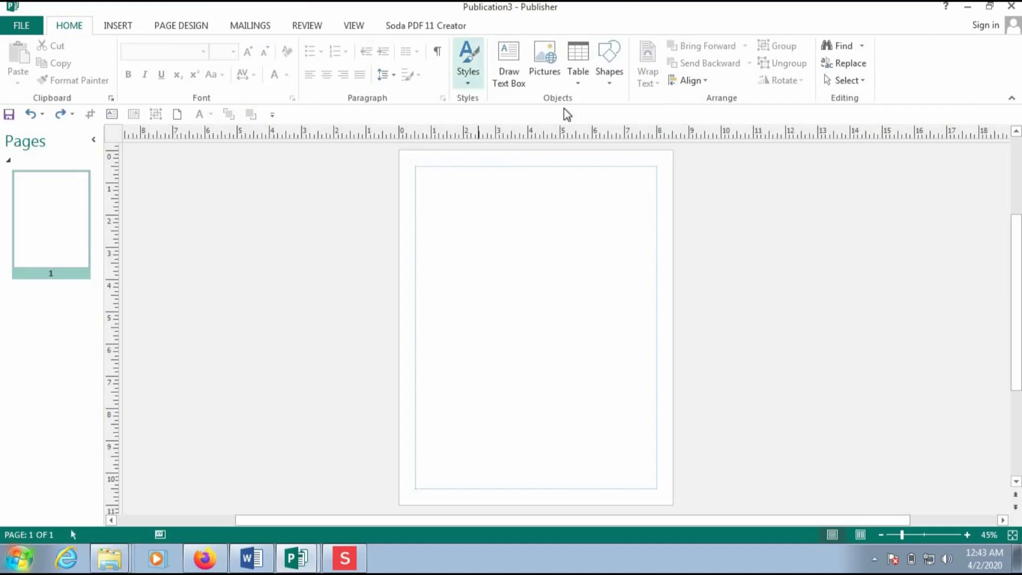
left_click(509, 77)
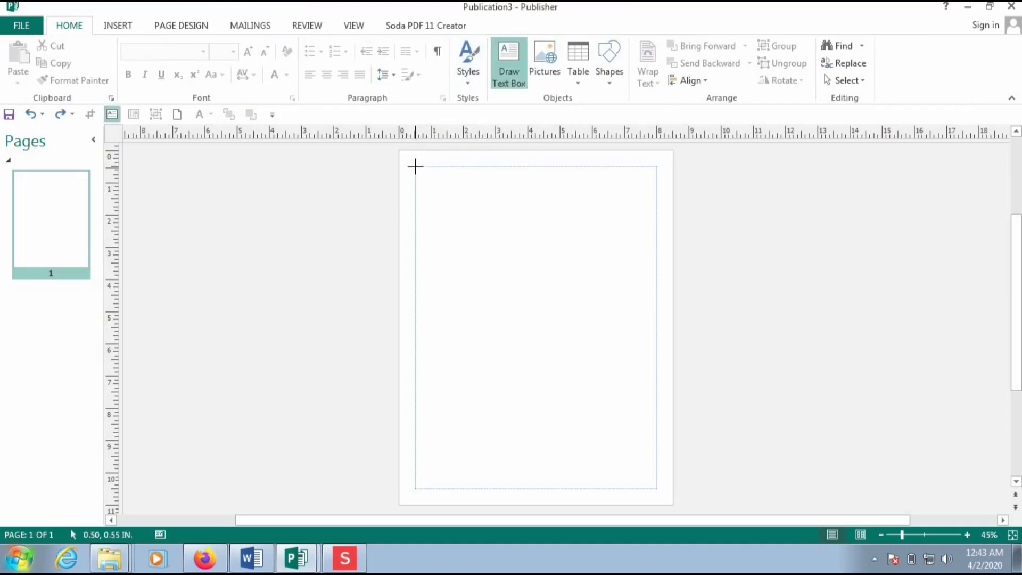
- Draw a wide text box across the top of page 1 and type DAVISA=COMPUTERS in capitals
left_click_drag(415, 166, 658, 216)
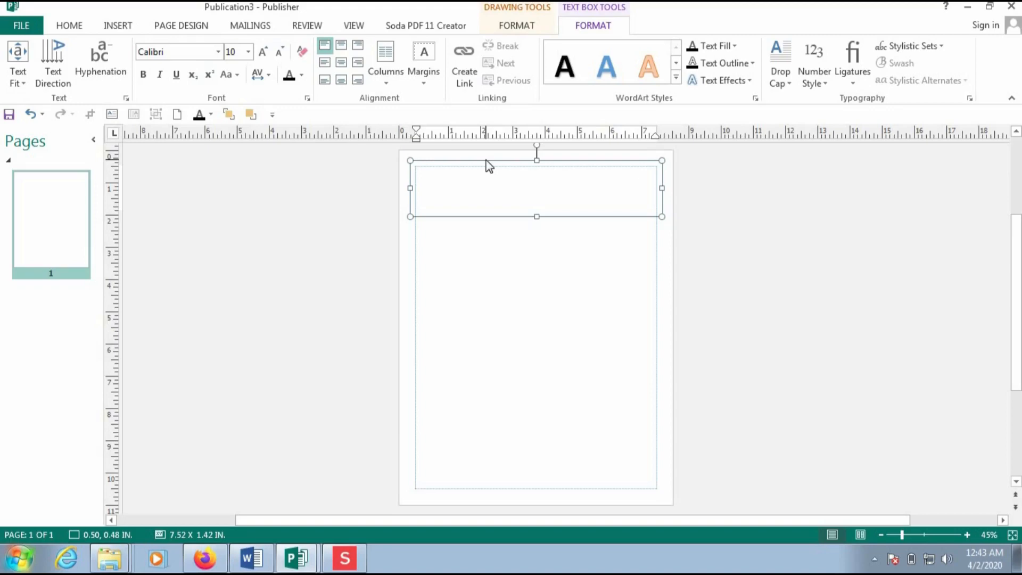
type("asd")
key("BackSpace")
key("BackSpace")
key("BackSpace")
key("Caps_Lock")
type("DAVSA")
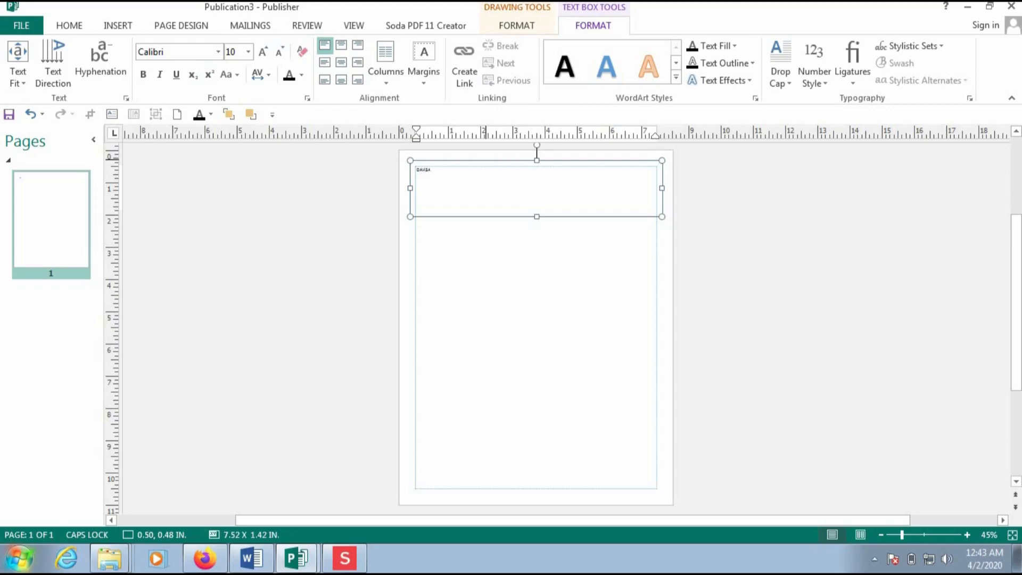
type("VISAR")
type("CON")
type("UTERS")
left_click_drag(460, 170, 393, 179)
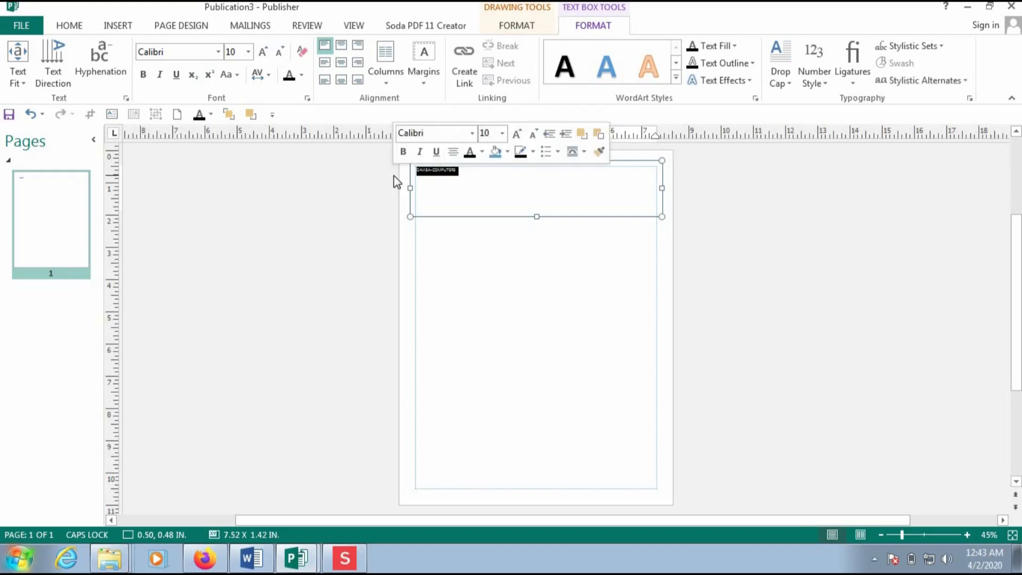
- Format DAVISA=COMPUTERS as 48 pt blue bold Britannic Bold and shorten its box to 1.05 in
left_click(506, 135)
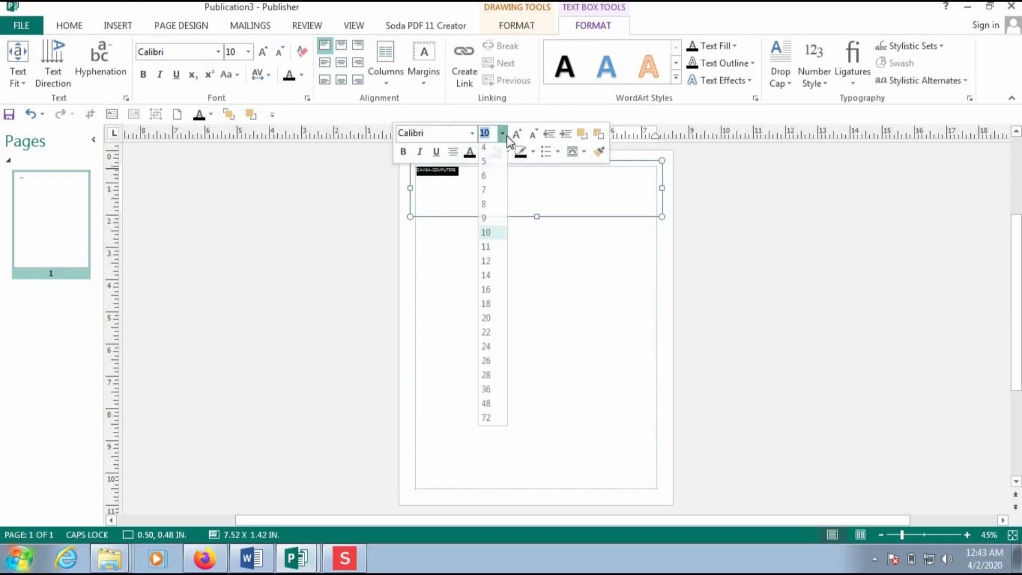
left_click(488, 408)
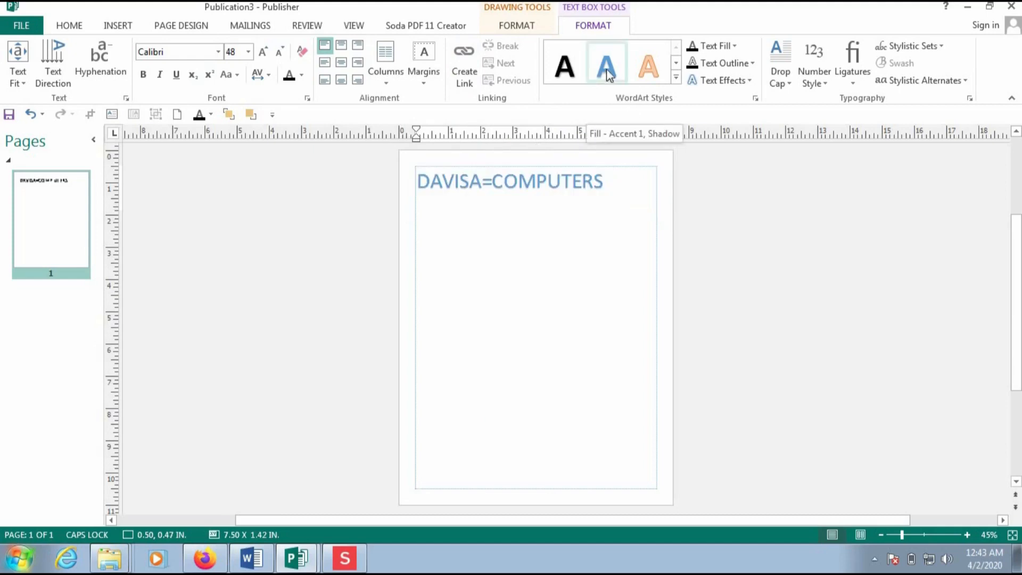
left_click(67, 28)
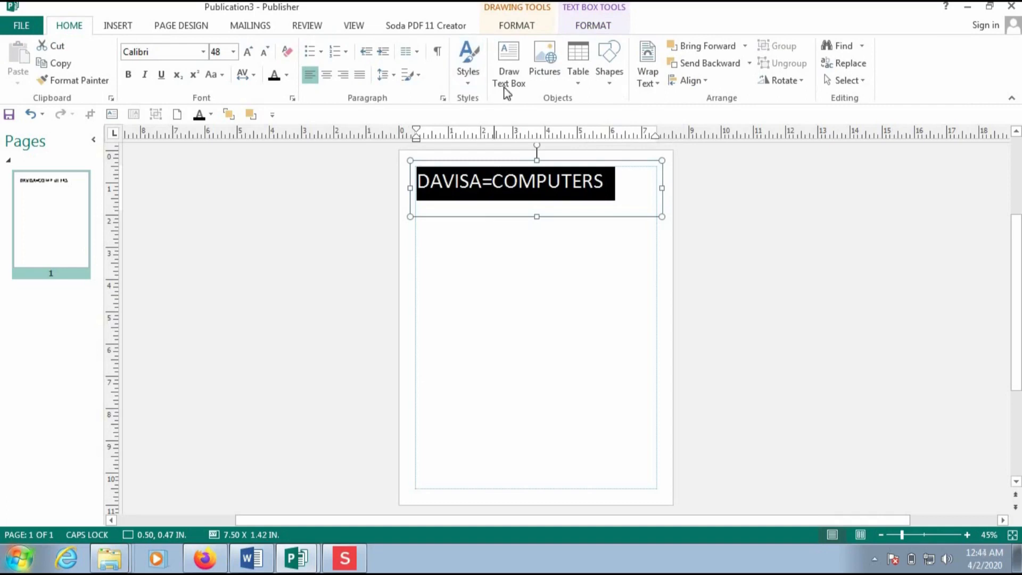
left_click(287, 75)
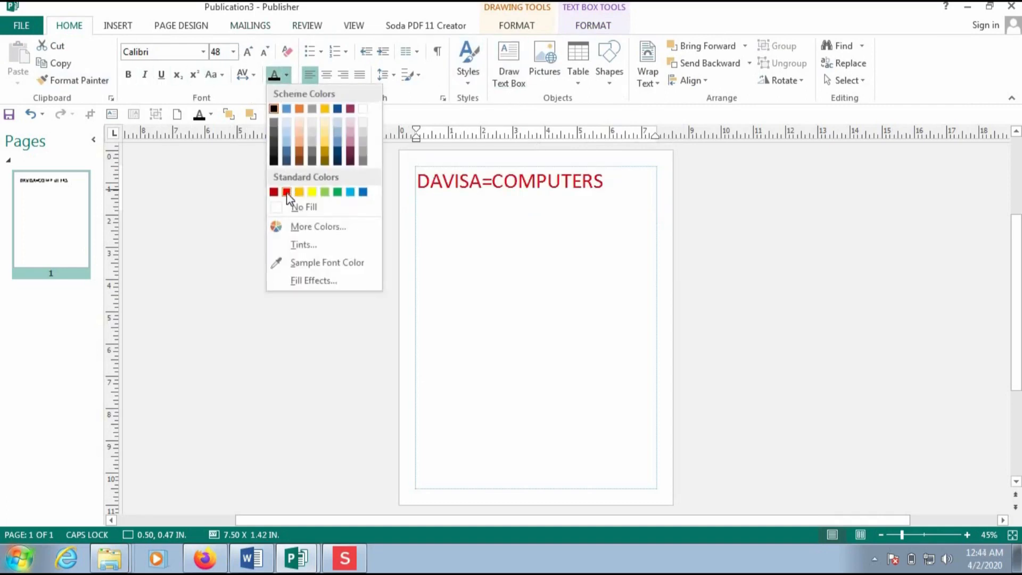
left_click(363, 193)
left_click(128, 75)
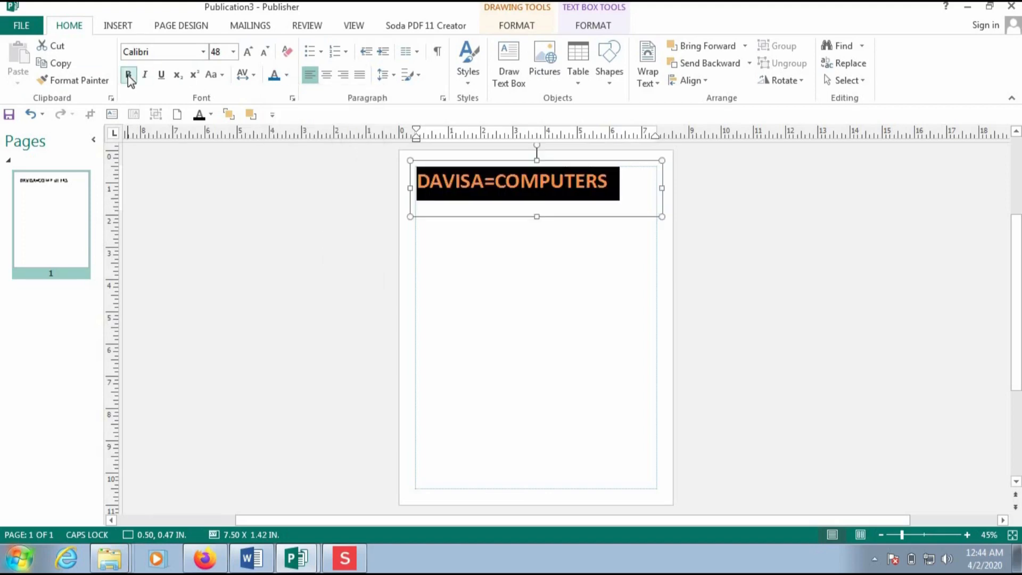
left_click(205, 52)
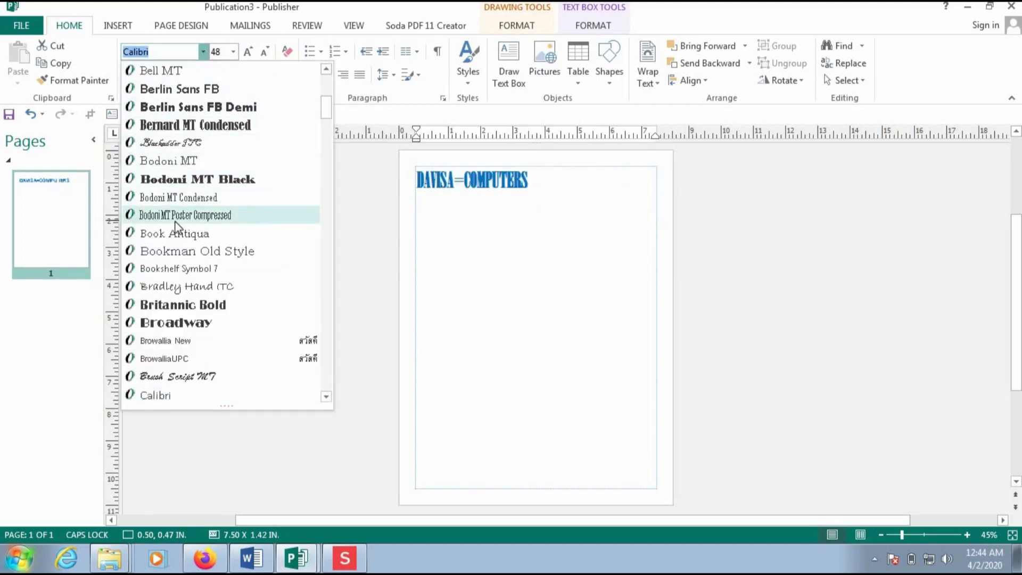
left_click(174, 307)
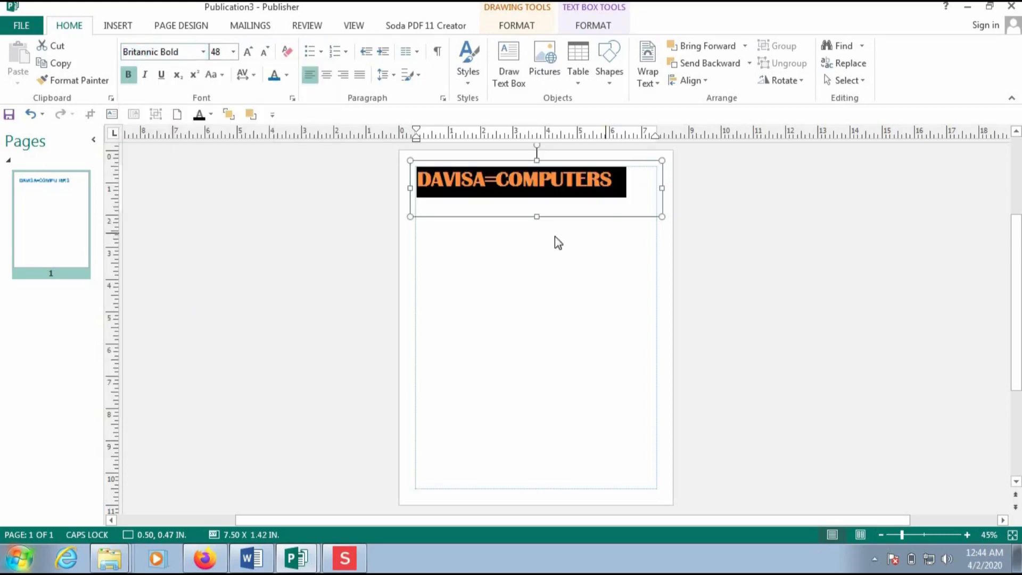
left_click_drag(540, 216, 538, 204)
left_click(439, 213)
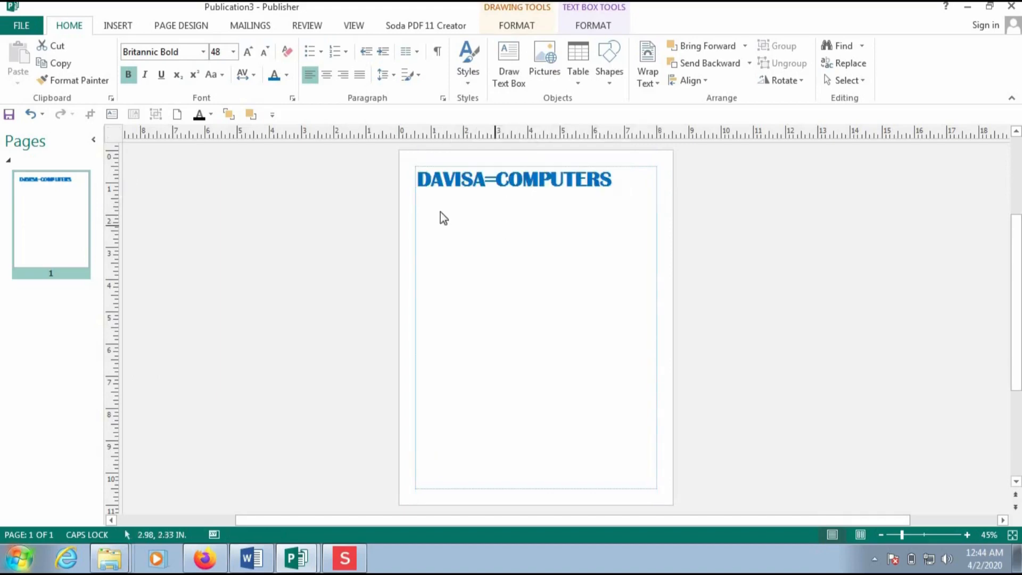
- Draw a tall text box below the DAVISA=COMPUTERS heading
left_click(504, 72)
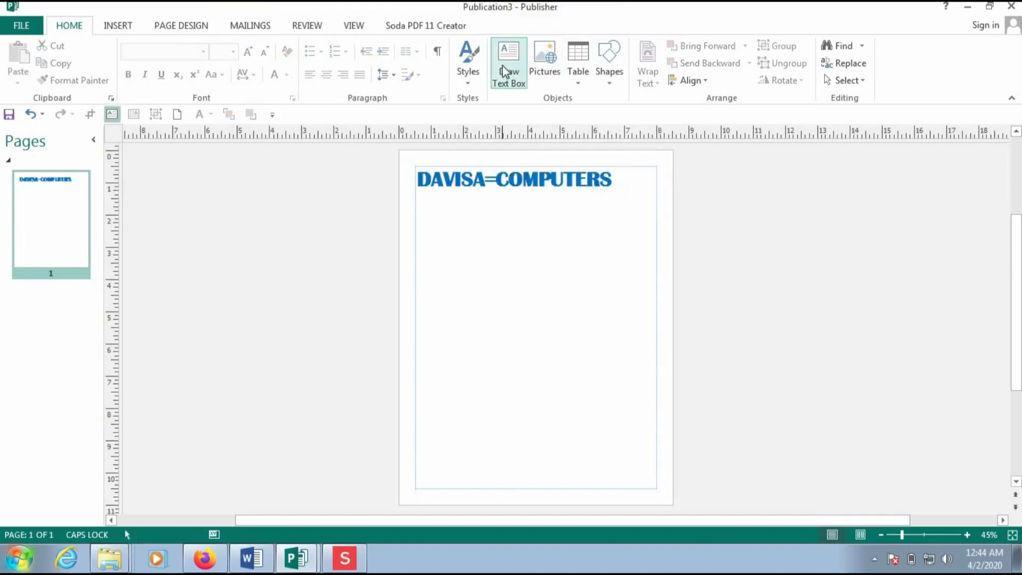
left_click(505, 70)
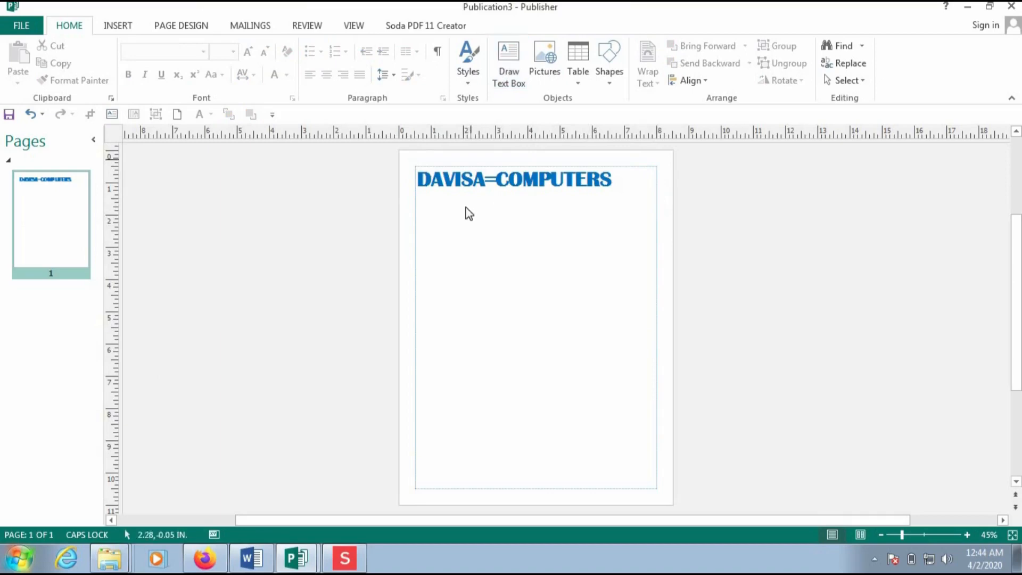
left_click(524, 69)
mouse_move(420, 200)
left_mouse_down()
mouse_move(474, 340)
mouse_move(512, 388)
left_mouse_up()
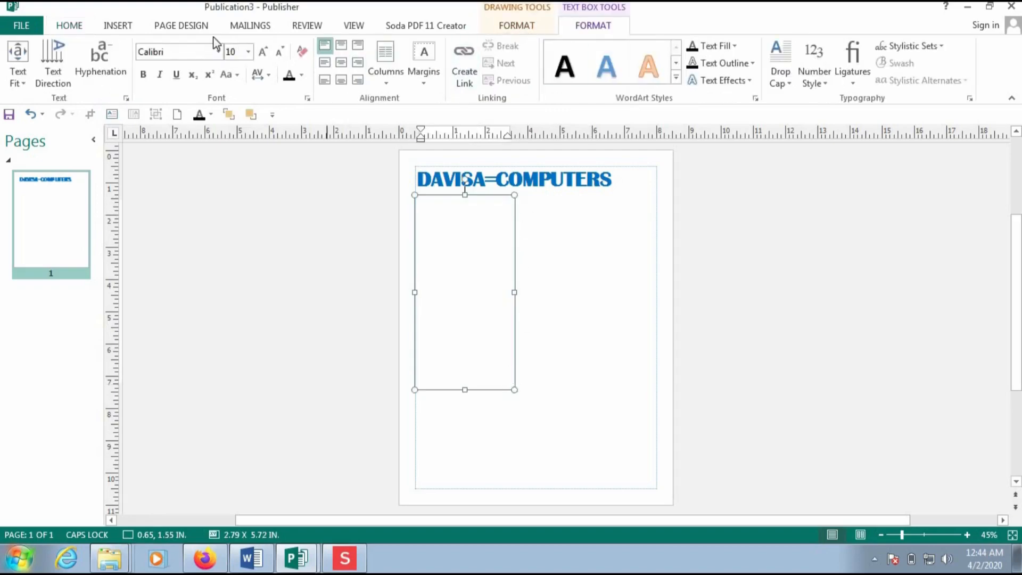
left_click(69, 26)
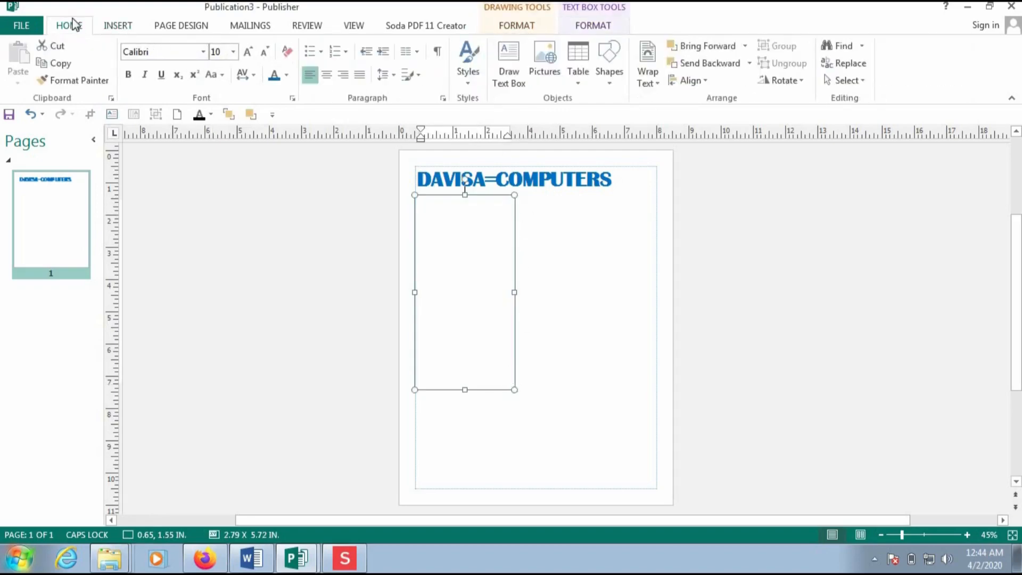
left_click(512, 79)
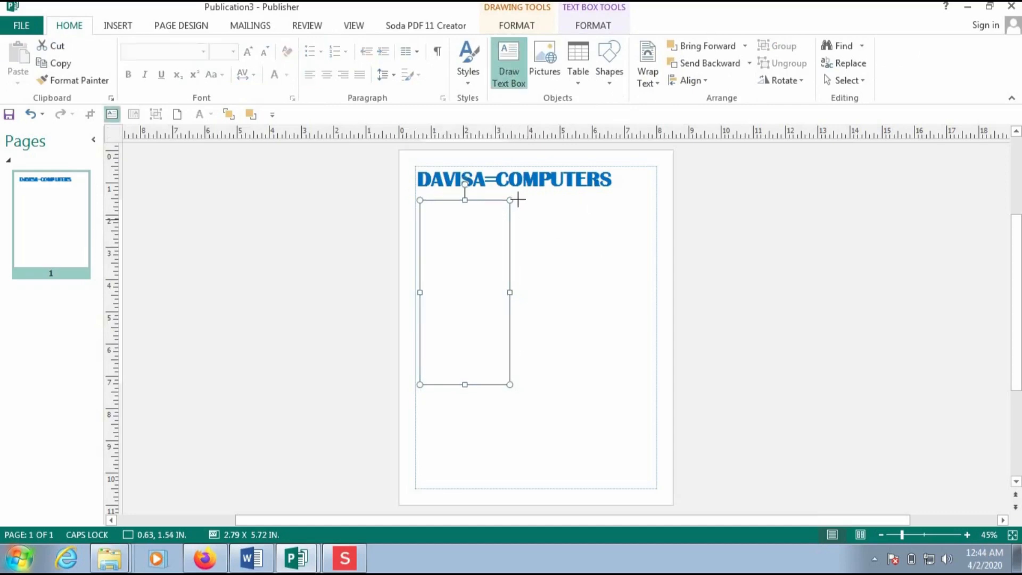
mouse_move(519, 200)
left_mouse_down()
mouse_move(589, 406)
mouse_move(591, 385)
left_mouse_up()
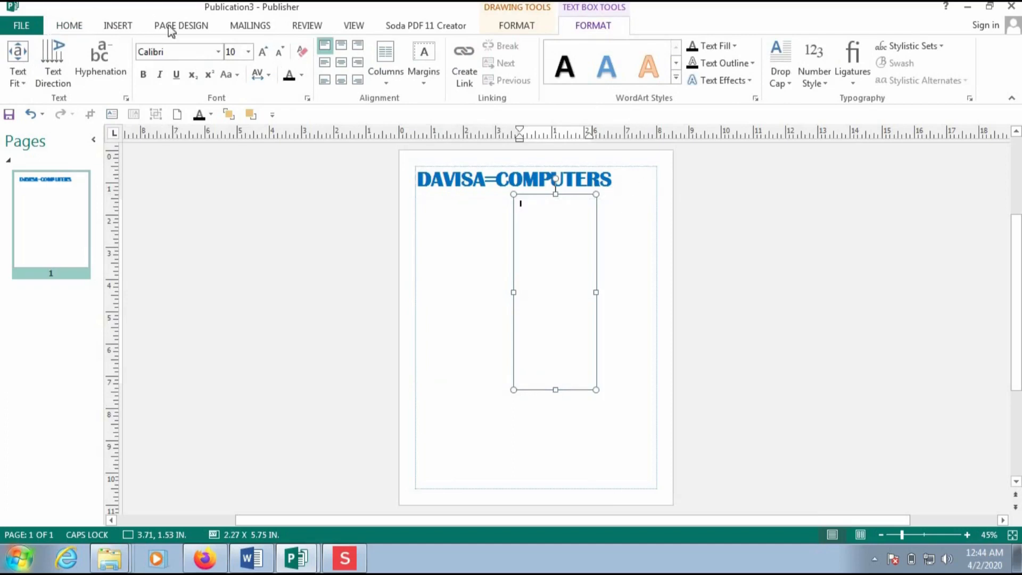
- Draw another tall box beside it, shift it right, and put the cursor in the left box
left_click(70, 28)
left_click(509, 74)
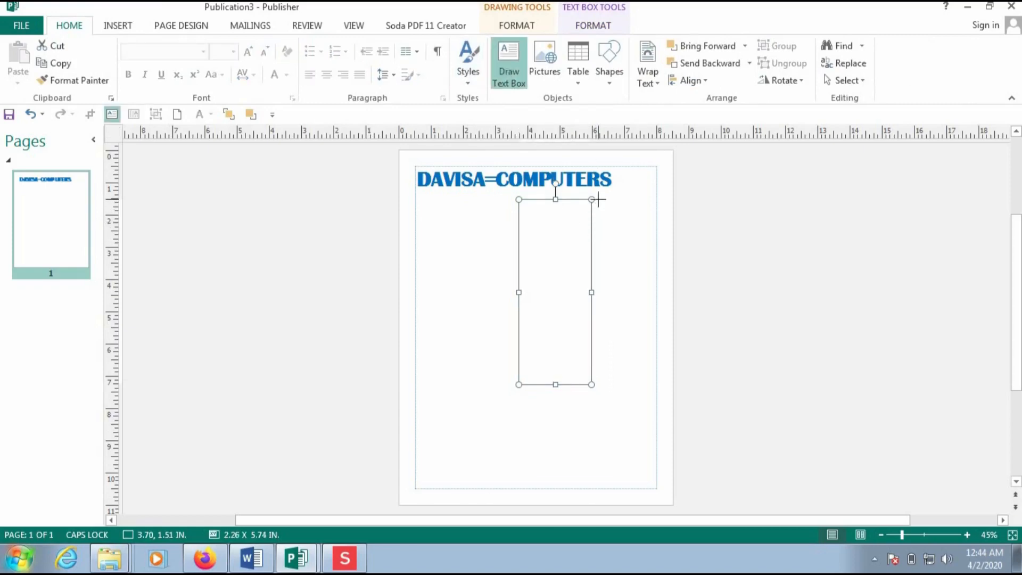
mouse_move(598, 199)
left_mouse_down()
mouse_move(655, 404)
mouse_move(655, 383)
mouse_move(662, 390)
left_mouse_up()
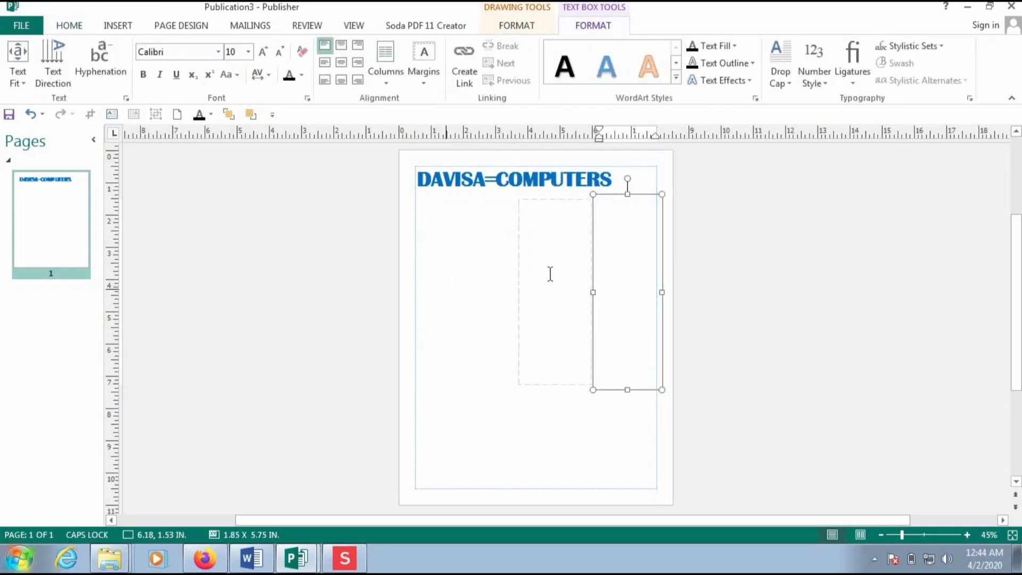
left_click(447, 268)
left_click_drag(520, 285, 609, 269)
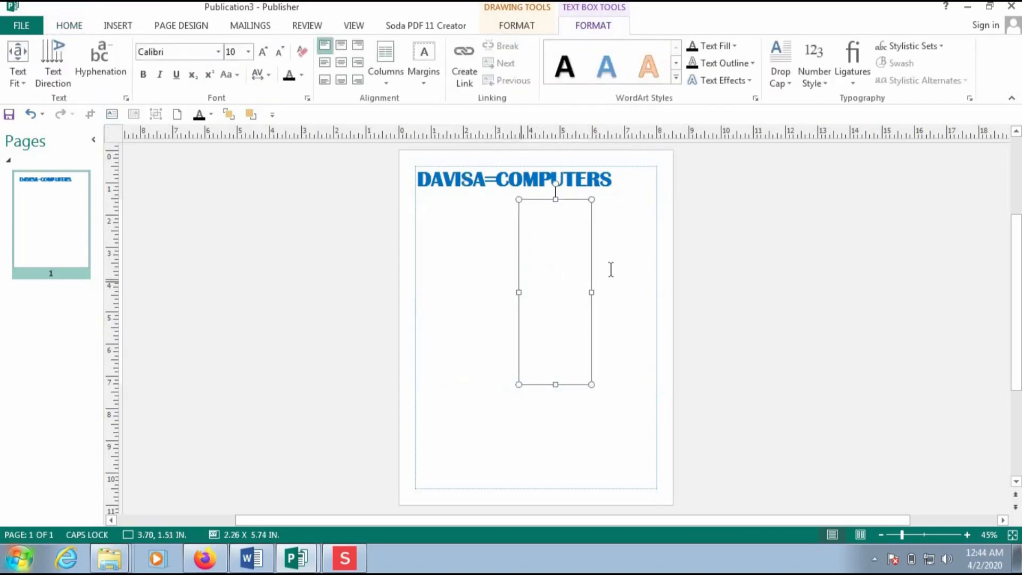
left_click(616, 270)
left_click(454, 213)
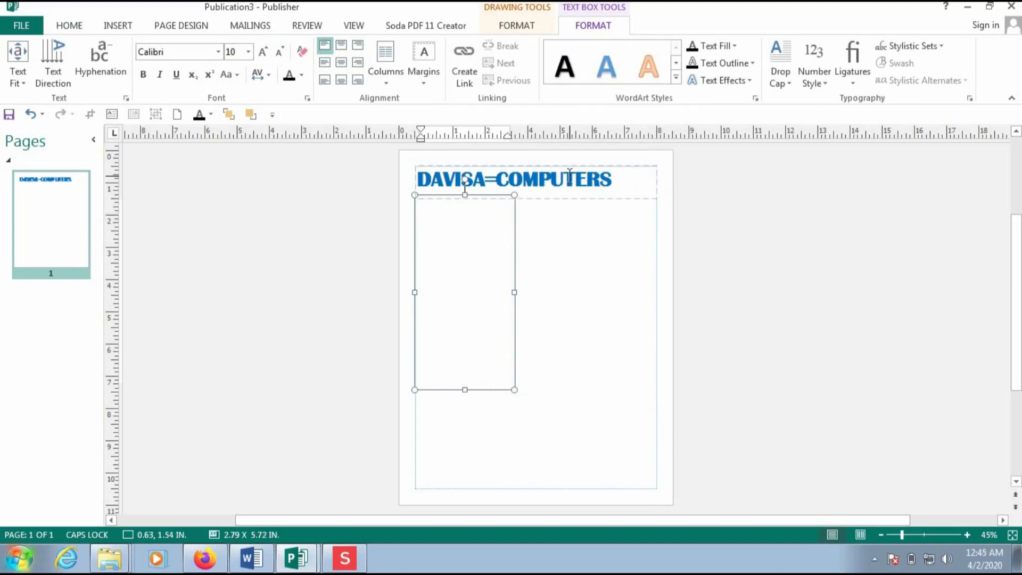
- Turn off Caps Lock and paste the sample text five times into the left box until it overflows
key("Caps_Lock")
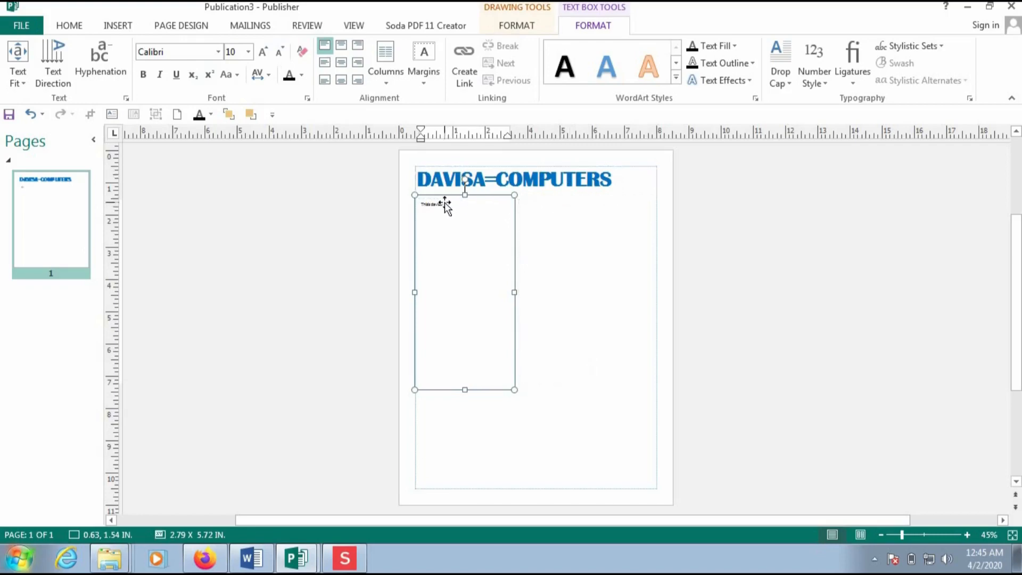
left_click_drag(445, 205, 385, 193)
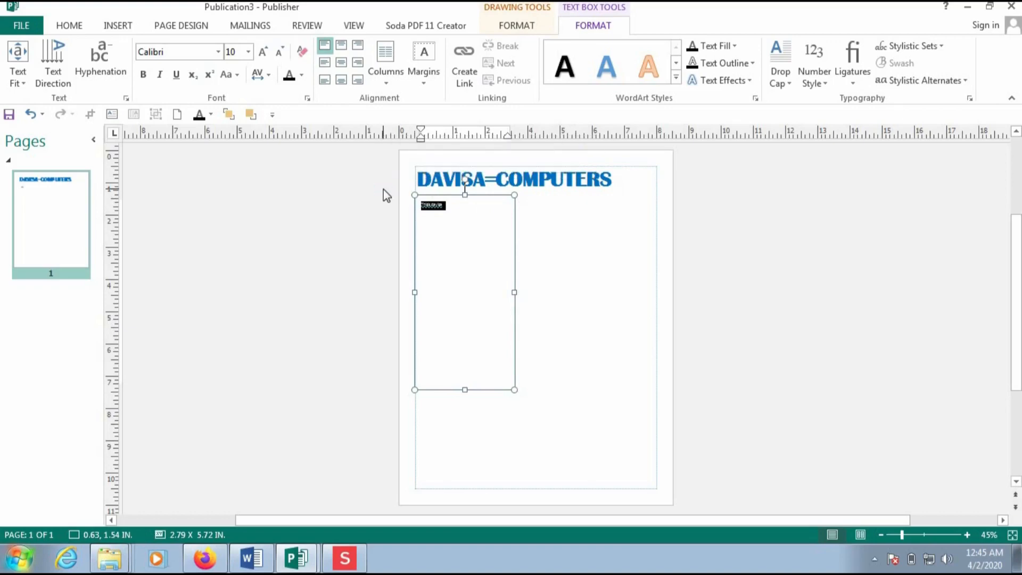
key("ctrl+v")
key("ctrl+v")
key("ctrl+v")
key("ctrl+v")
key("ctrl+v")
key("ctrl+v")
key("ctrl+v")
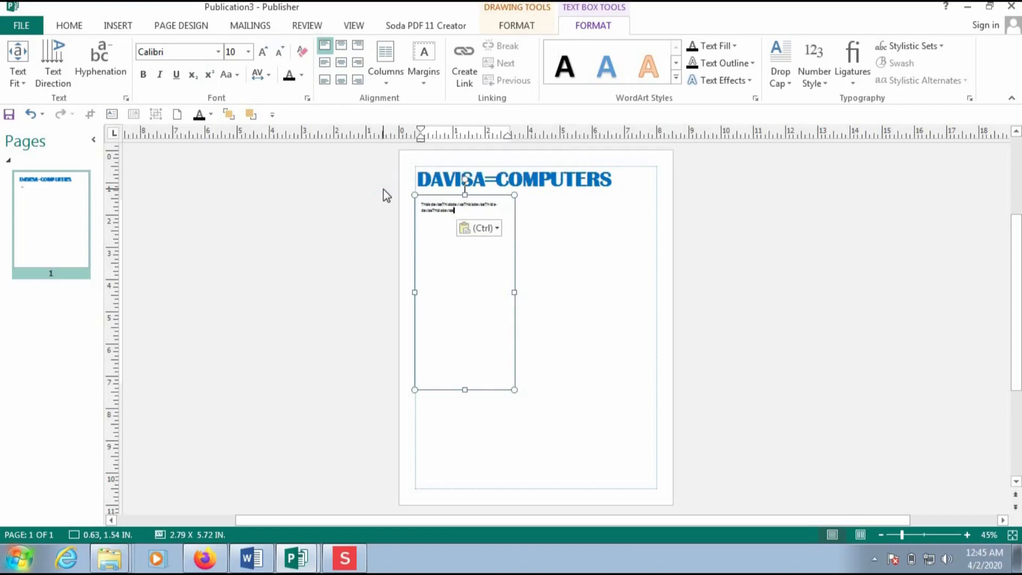
key("ctrl+v")
key("ctrl+v")
key("ctrl+v")
key("ctrl+v")
key("ctrl+v")
key("ctrl+v")
key("ctrl+v")
key("ctrl+v")
key("ctrl+v")
key("ctrl+v")
key("ctrl+v")
key("ctrl+v")
key("ctrl+v")
key("ctrl+v")
key("ctrl+v")
key("ctrl+v")
key("ctrl+v")
key("ctrl+v")
key("ctrl+v")
key("ctrl+v")
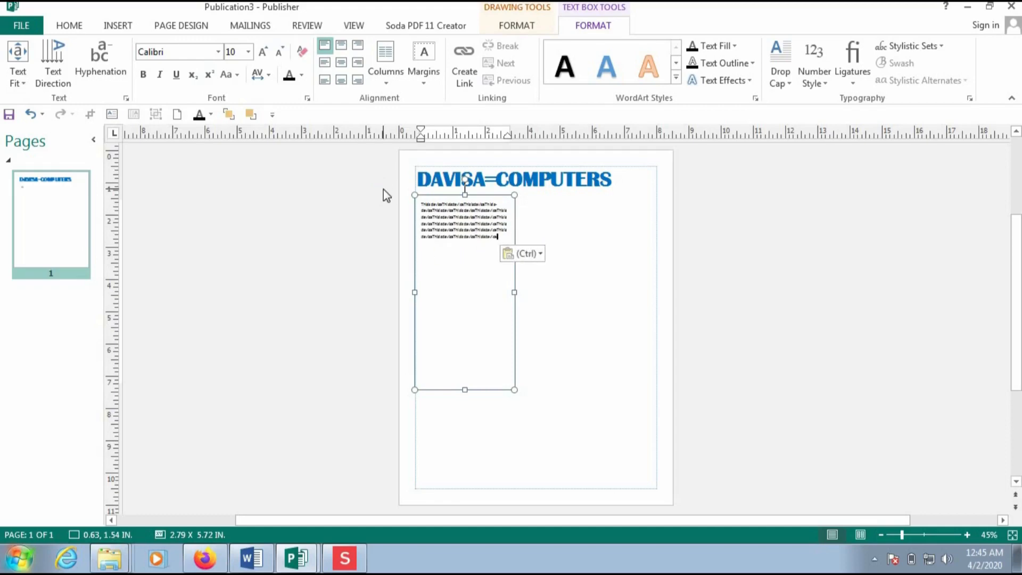
key("ctrl+v")
key("ctrl+v")
key("ctrl+v")
key("ctrl+v")
key("ctrl+v")
key("ctrl+v")
key("ctrl+v")
key("ctrl+v")
key("ctrl+v")
key("ctrl+v")
key("ctrl+v")
key("ctrl+v")
key("ctrl+v")
key("ctrl+v")
key("ctrl+v")
key("ctrl+v")
key("ctrl+v")
key("ctrl+v")
key("ctrl+v")
key("ctrl+v")
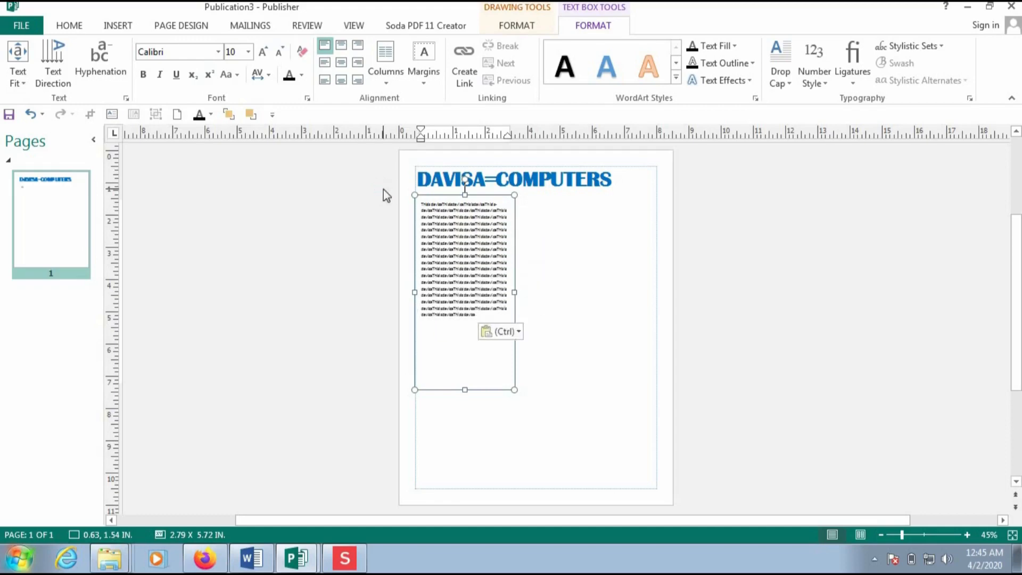
key("ctrl+v")
key("ctrl+v")
key("ctrl+v")
key("ctrl+v")
key("ctrl+v")
key("ctrl+v")
key("ctrl+v")
key("ctrl+v")
key("ctrl+v")
key("ctrl+v")
key("ctrl+v")
key("ctrl+v")
key("ctrl+v")
key("ctrl+v")
key("ctrl+v")
key("ctrl+v")
key("ctrl+v")
key("ctrl+v")
key("ctrl+v")
key("ctrl+v")
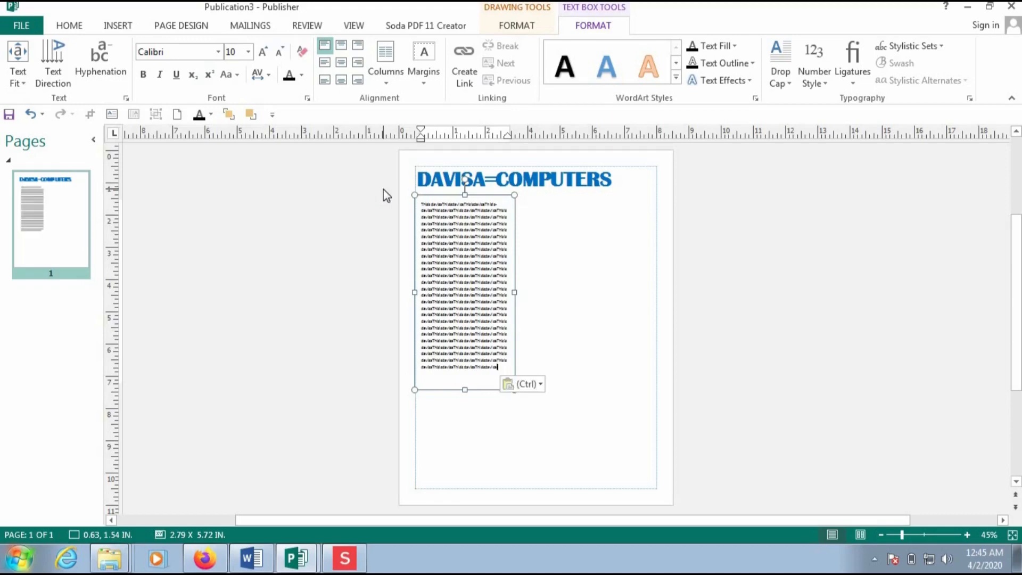
type("Thisdavisa")
key("ctrl+v")
key("ctrl+v")
key("ctrl+v")
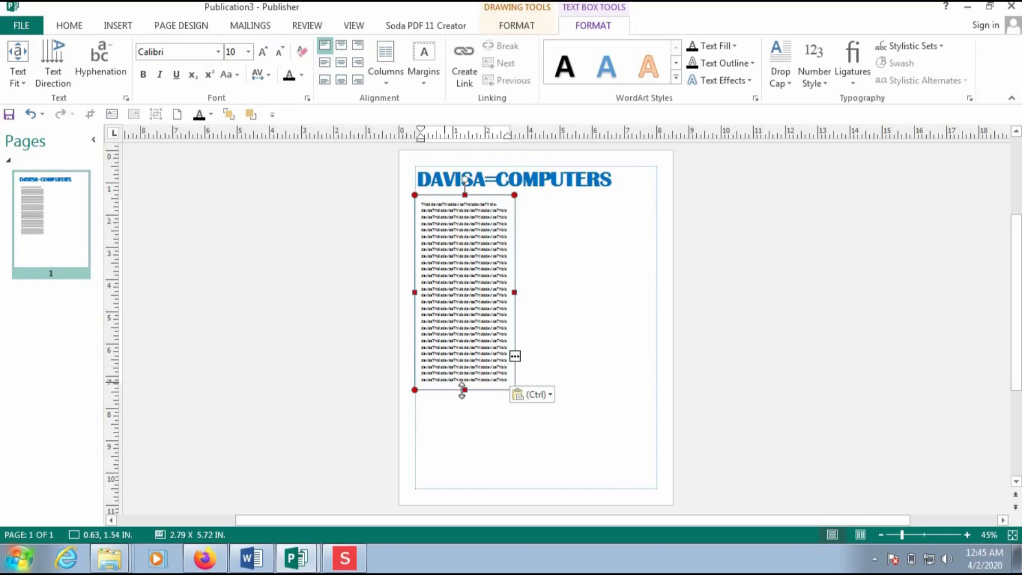
- Link the left column's overflow text into the empty text box beside it
left_click(515, 357)
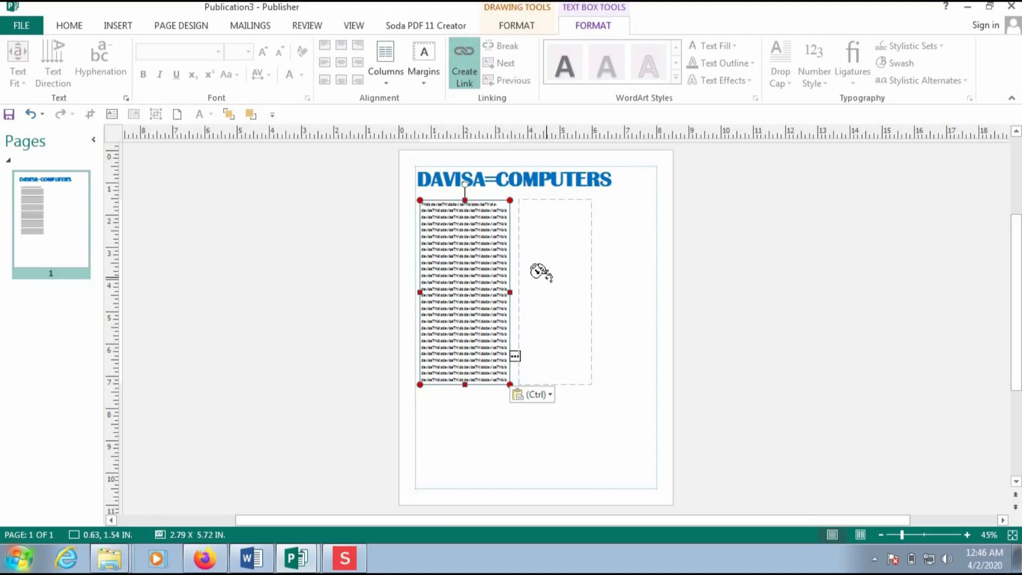
left_click(539, 223)
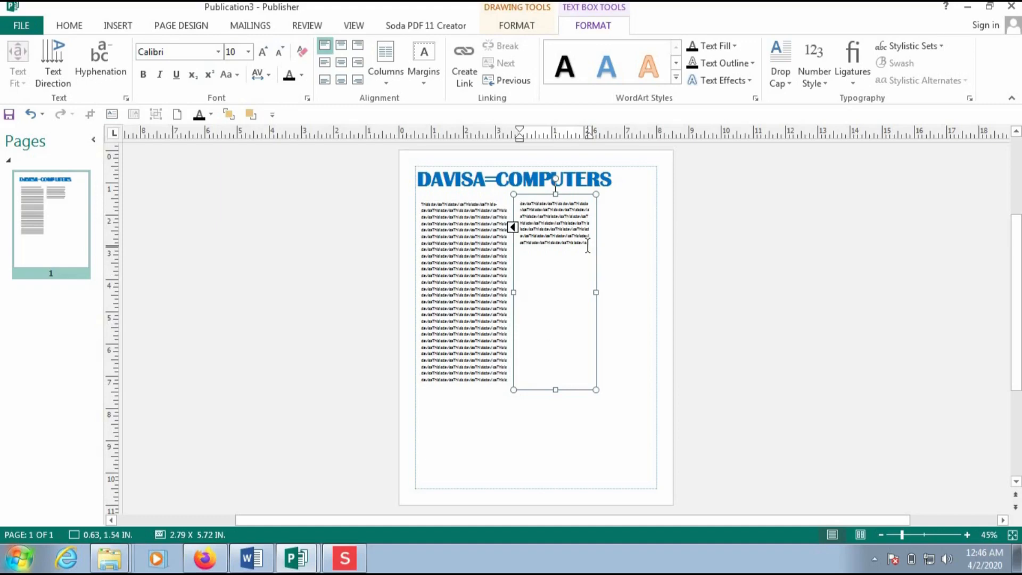
- Paste the sample text seven more times so the second column fills to its bottom edge
key("ctrl+v")
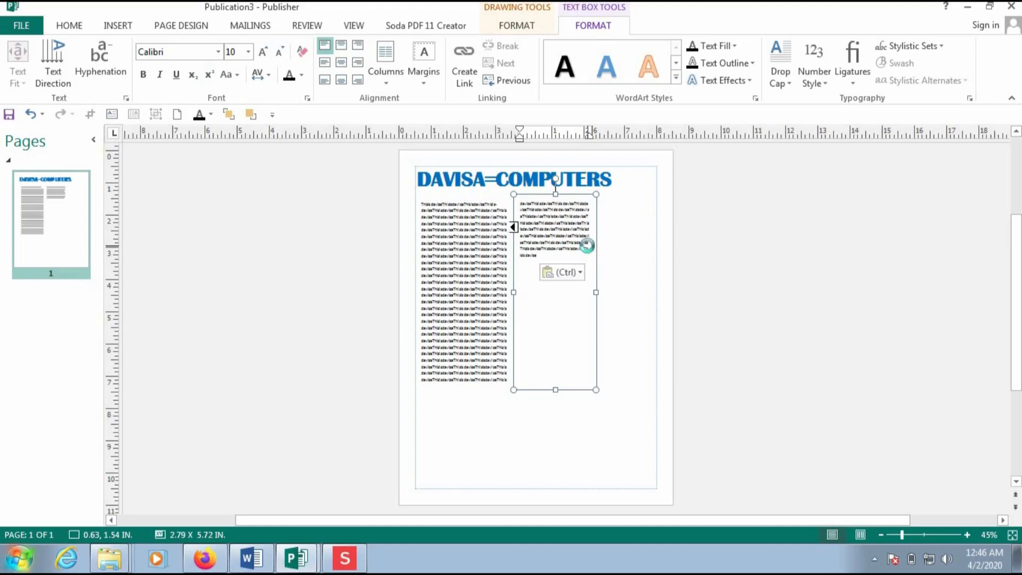
key("ctrl+v")
key("ctrl+v")
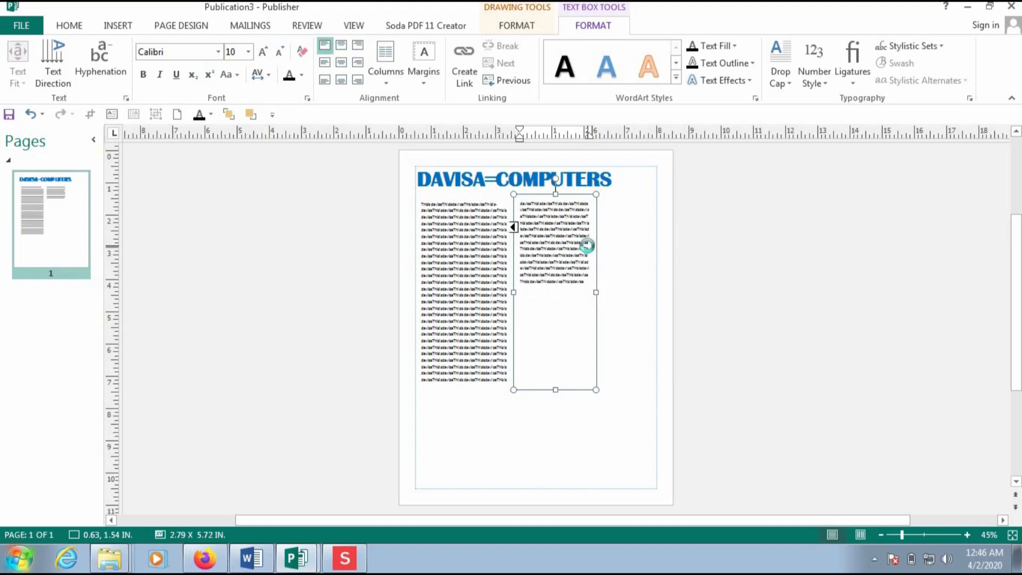
key("ctrl+v")
key("ctrl+v")
key("ctrl+v")
key("ctrl+v")
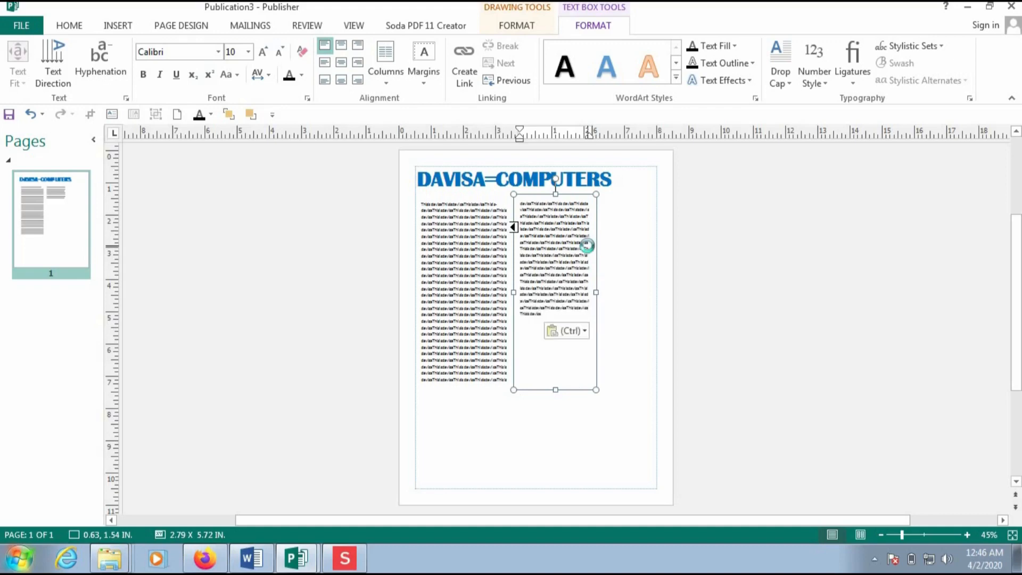
key("ctrl+v")
key("ctrl+v")
key("ctrl+v")
key("ctrl+v")
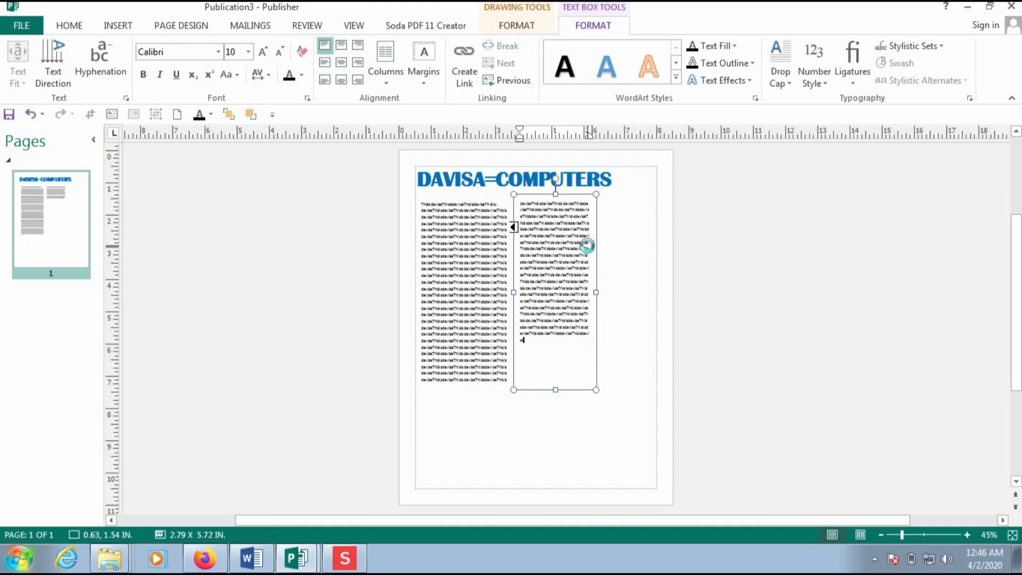
key("ctrl+v")
key("ctrl+v")
key("ctrl+v")
key("ctrl+v")
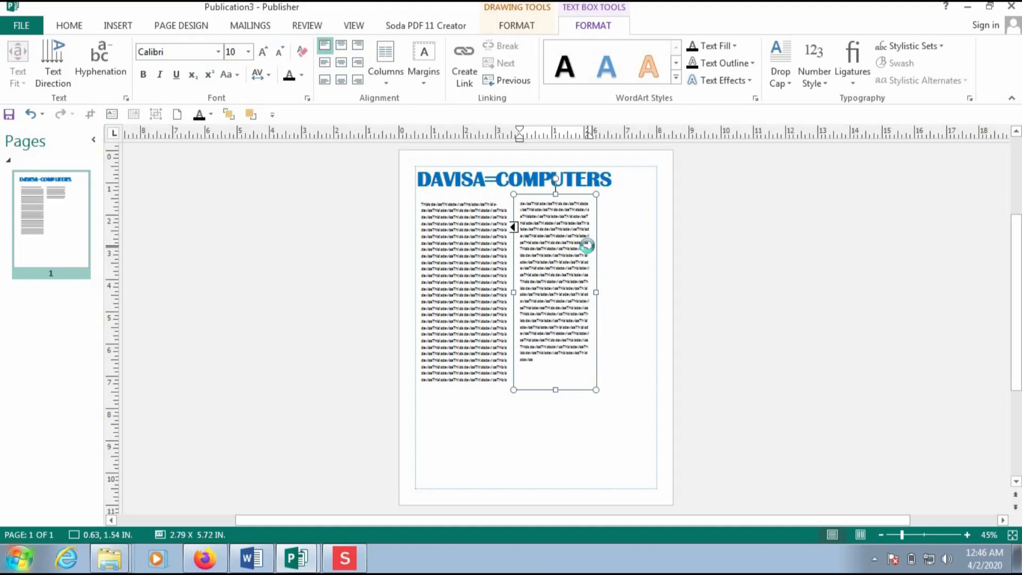
key("ctrl+v")
key("ctrl+v")
key("ctrl+v")
key("ctrl+v")
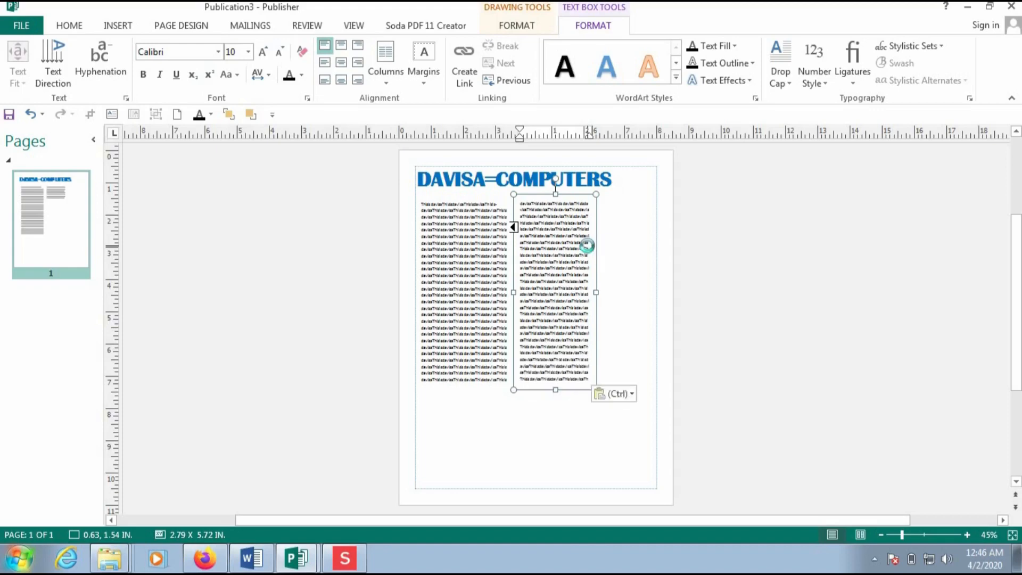
key("ctrl+v")
key("ctrl+v")
key("ctrl+v")
key("ctrl+v")
key("ctrl+v")
key("ctrl+v")
key("ctrl+v")
key("ctrl+v")
key("ctrl+v")
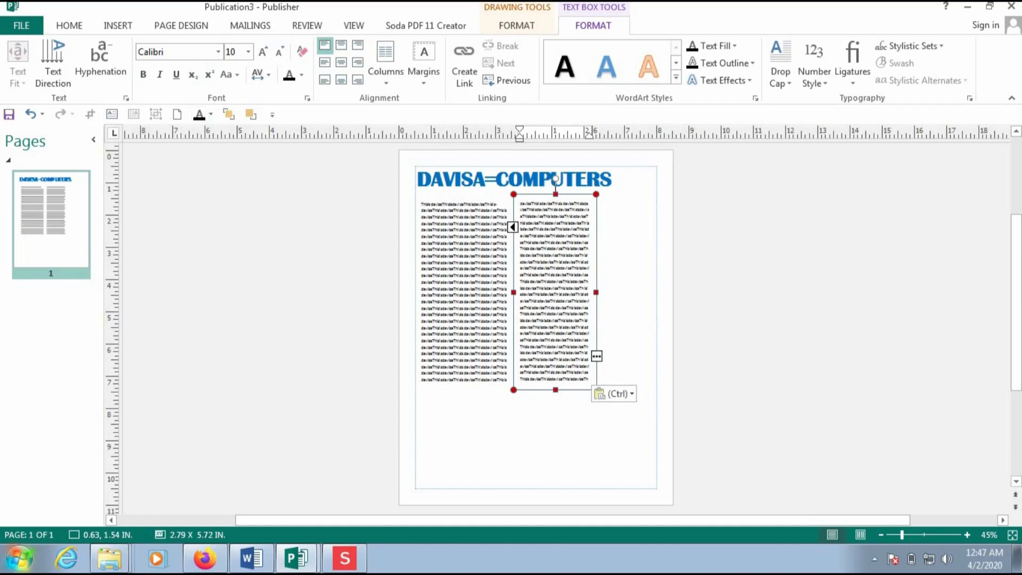
left_click(70, 27)
- Draw a wide 7.52 x 0.93 in text box along the bottom of page 1
left_click(509, 69)
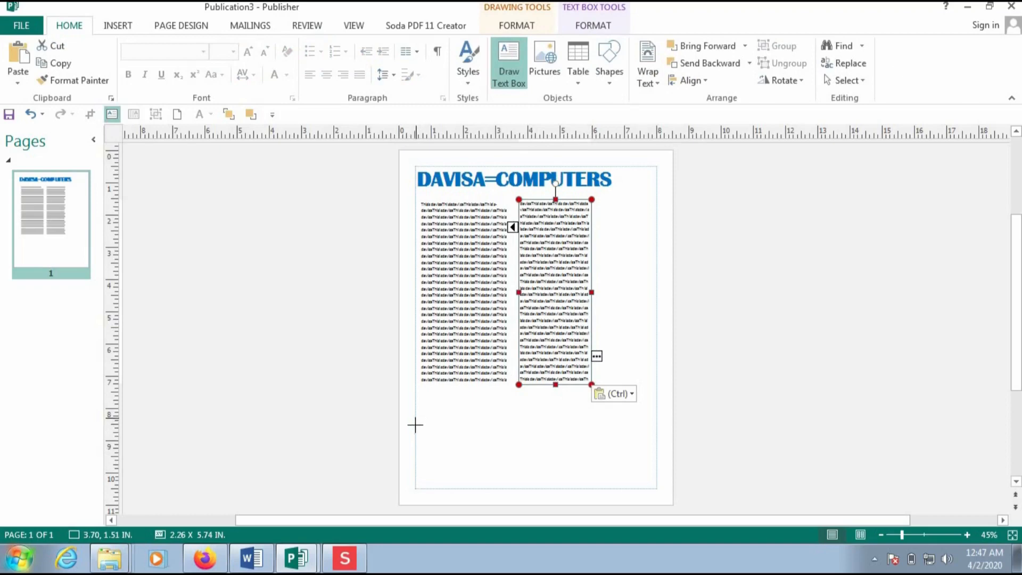
left_click_drag(566, 494, 657, 467)
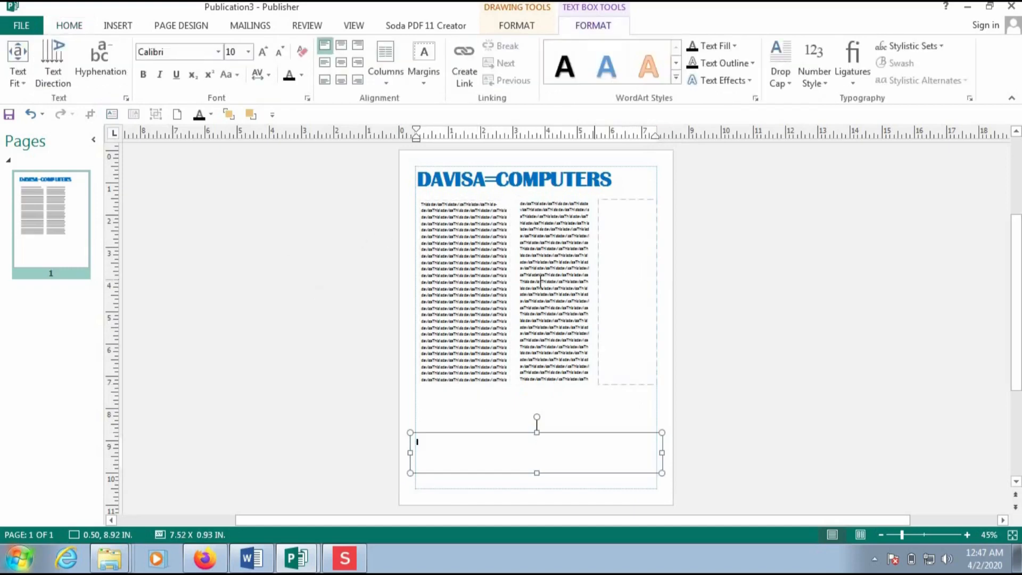
- Select all text in the linked columns and set its size to 14 pt
left_click(431, 207)
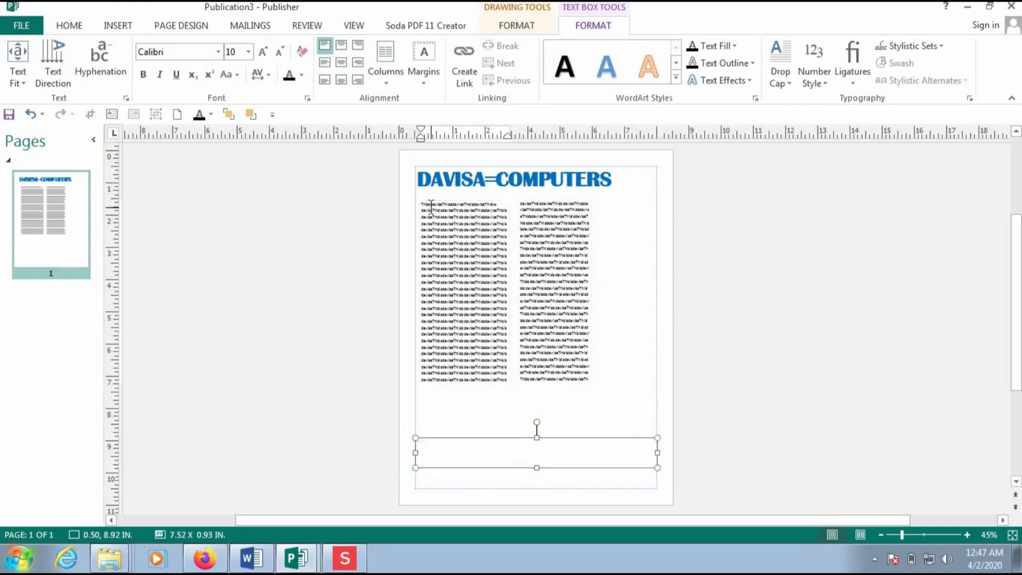
key("ctrl+a")
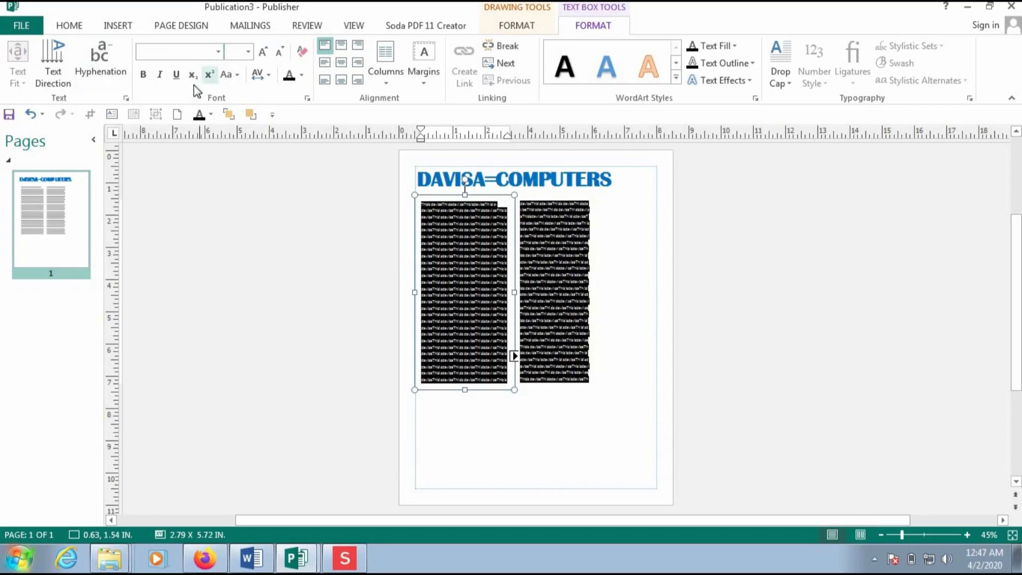
left_click(249, 51)
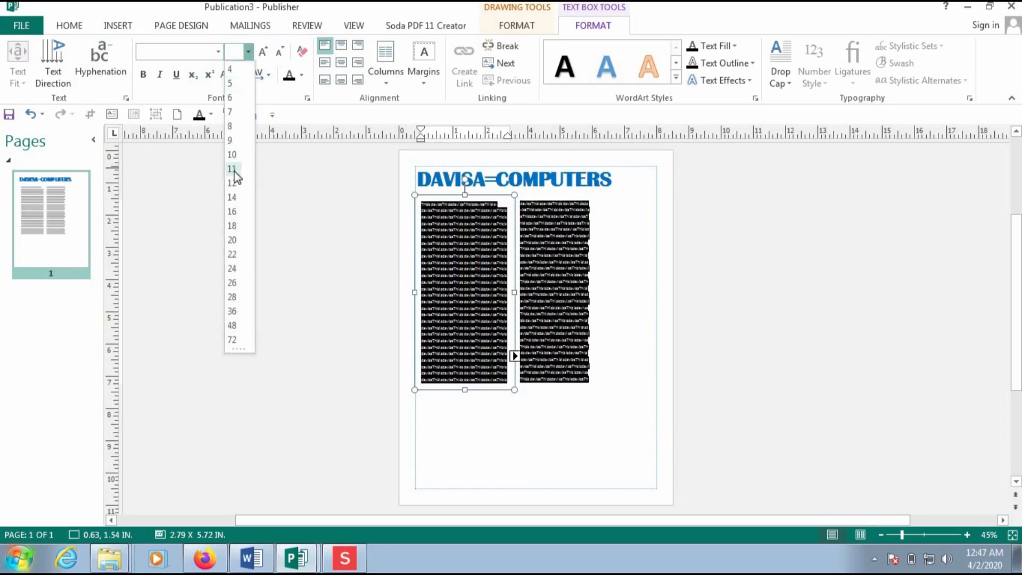
left_click(232, 201)
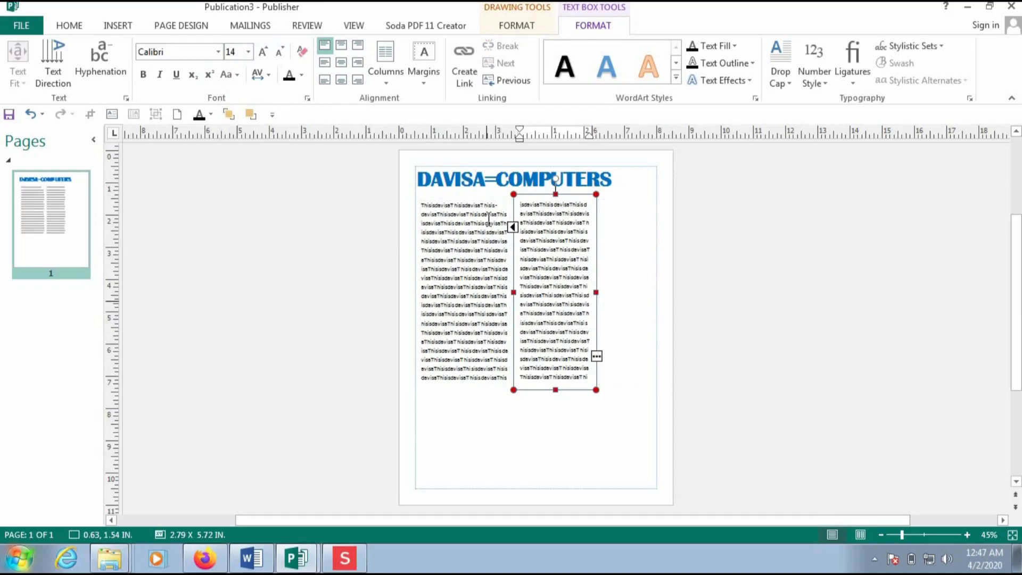
left_click(596, 357)
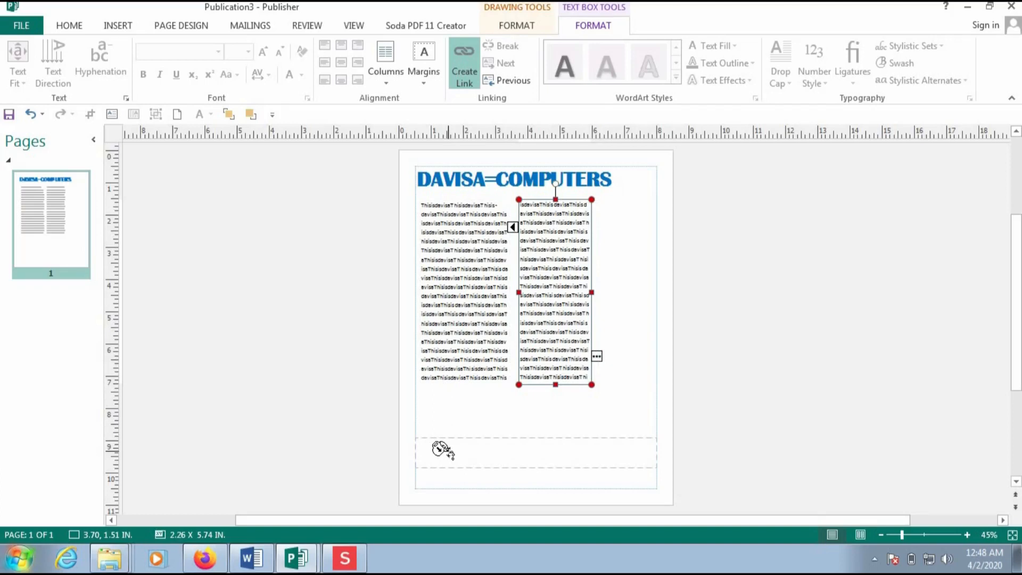
- Flow the second column's overflow into the wide bottom text box, filling its three lines
left_click(441, 448)
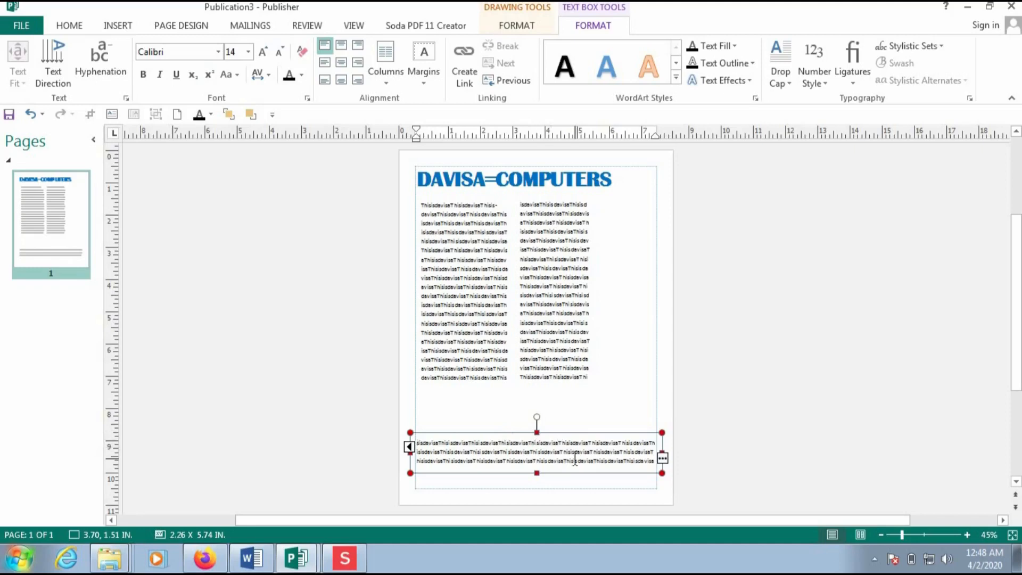
left_click(662, 459)
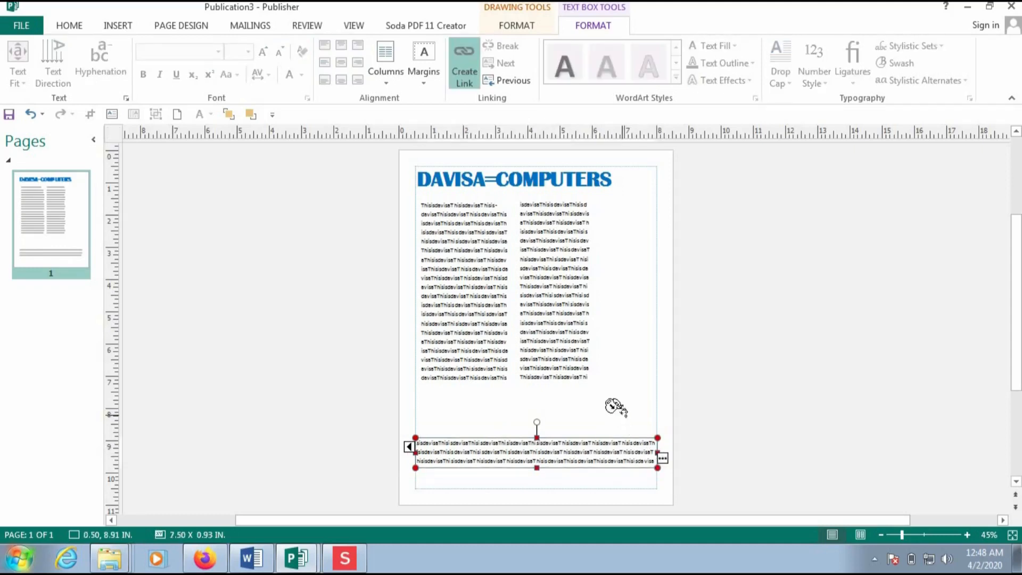
- Pour the remaining overflow into a narrow third column beside the second column
left_click(617, 305)
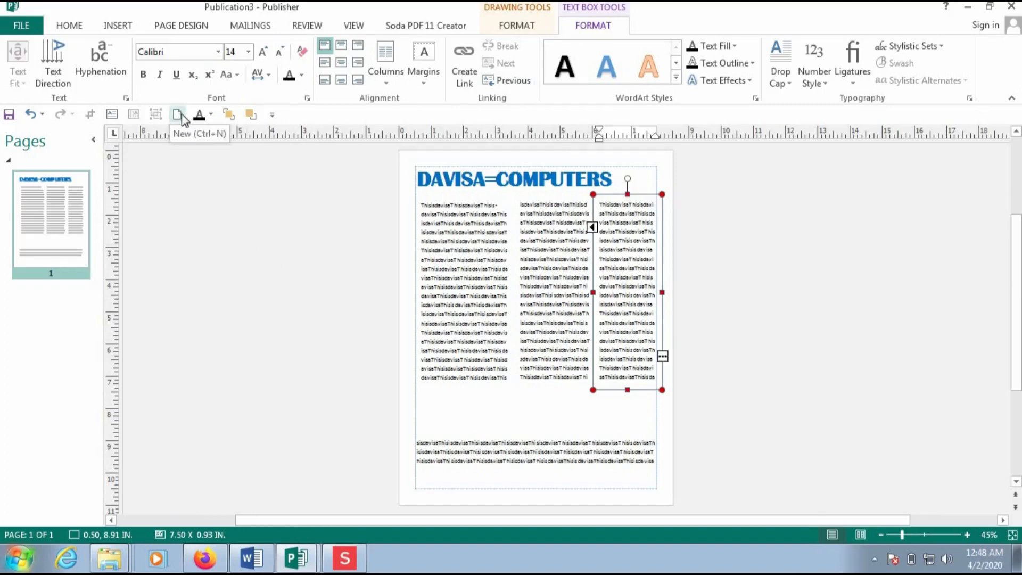
left_click(64, 26)
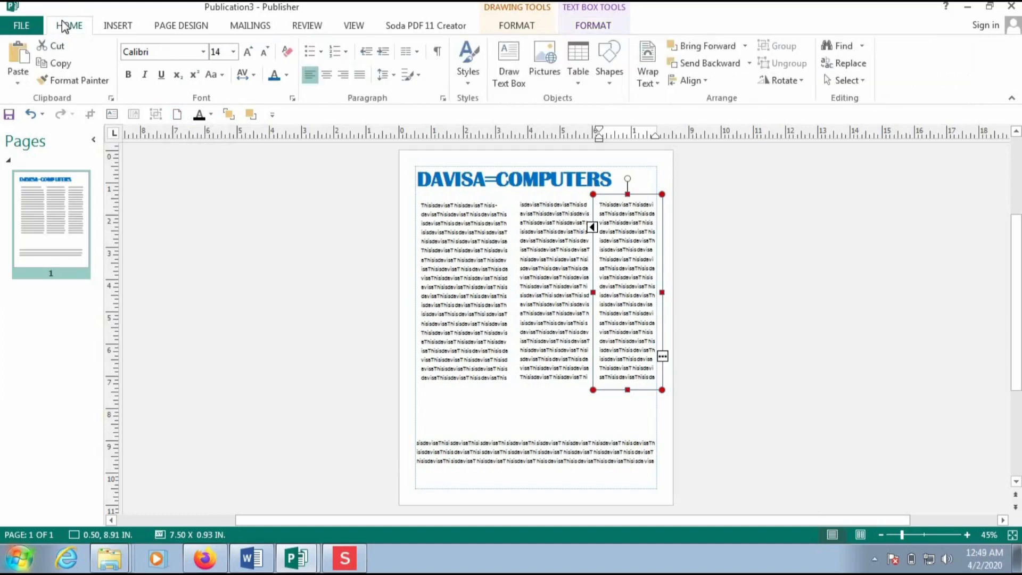
left_click(19, 26)
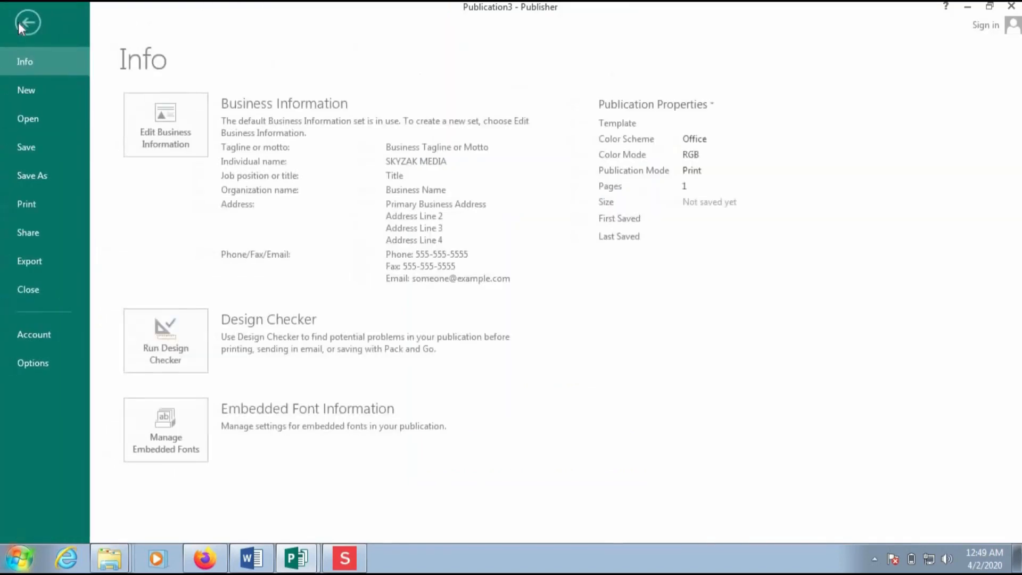
left_click(26, 91)
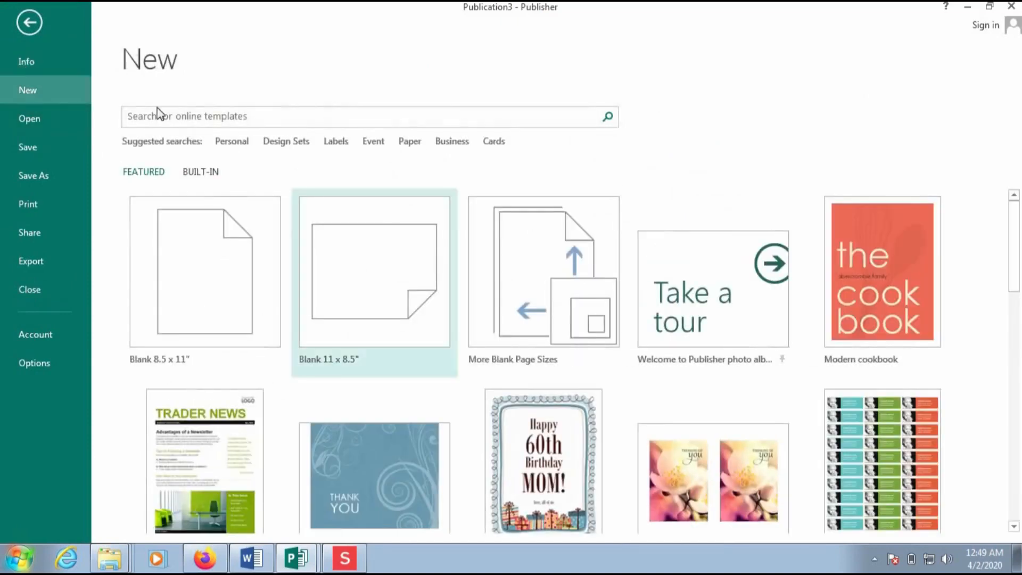
left_click(30, 23)
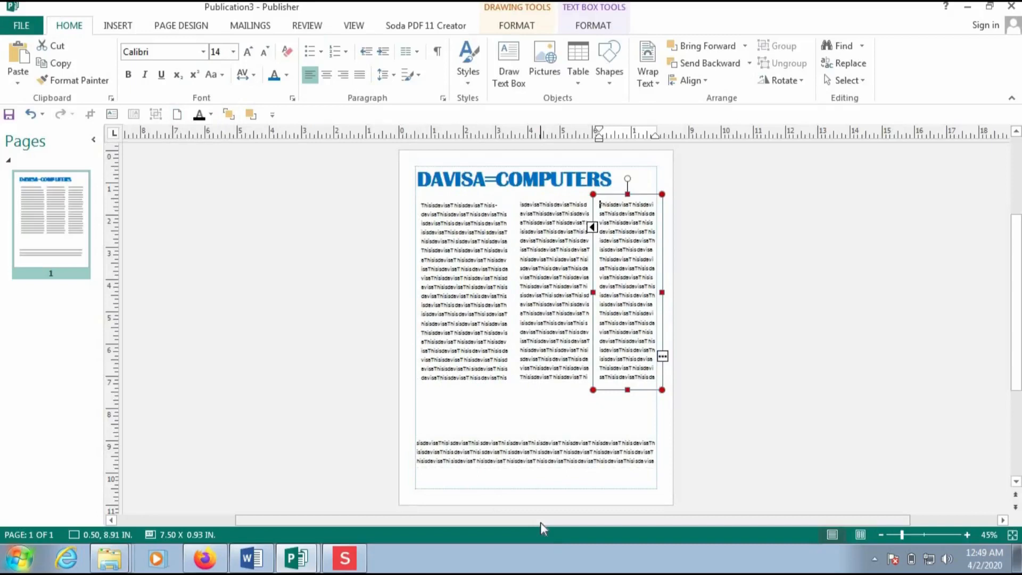
key("ctrl+shift+n")
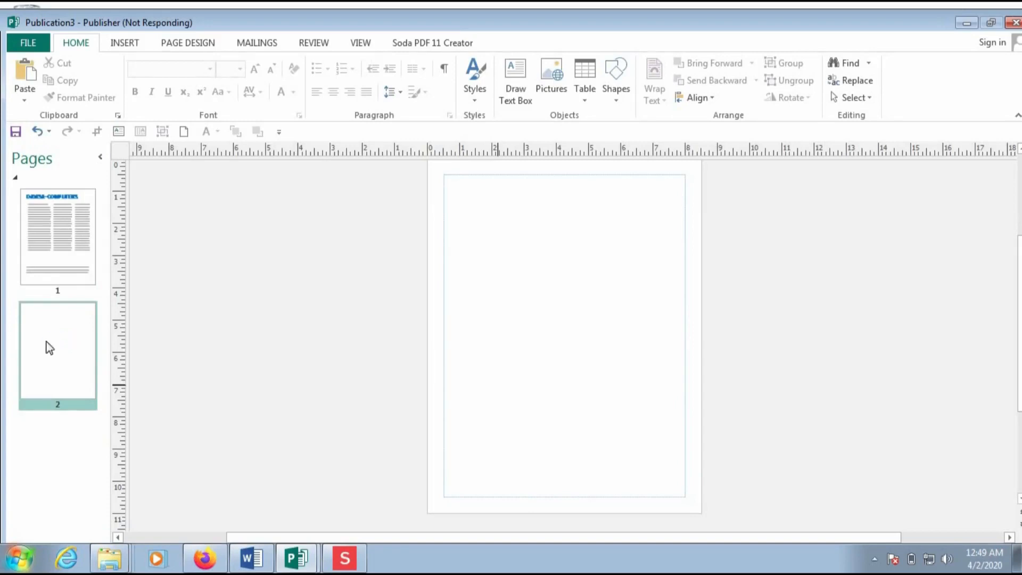
- Insert 2 blank pages after page 2 so the publication has four pages
right_click(40, 343)
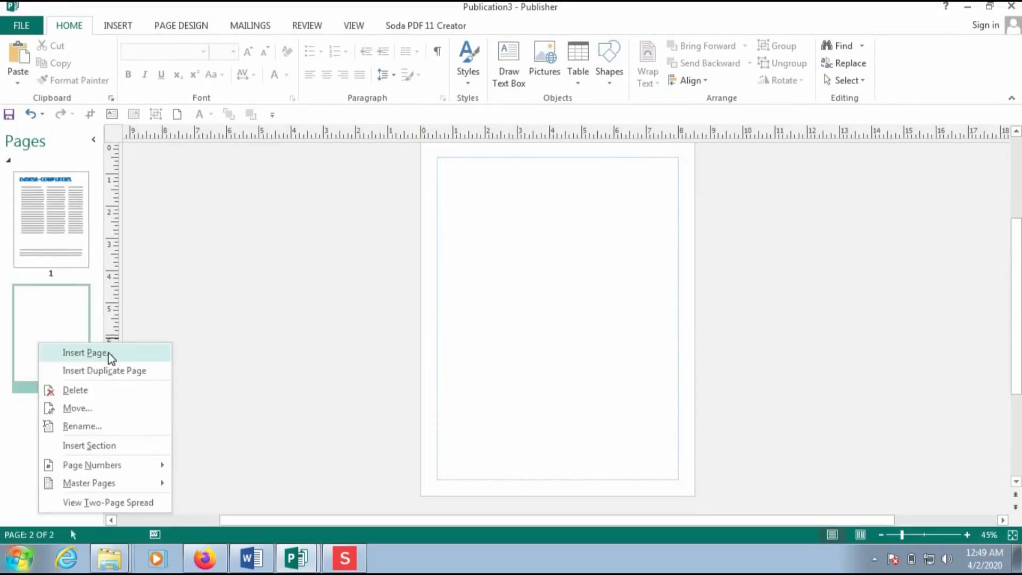
left_click(108, 353)
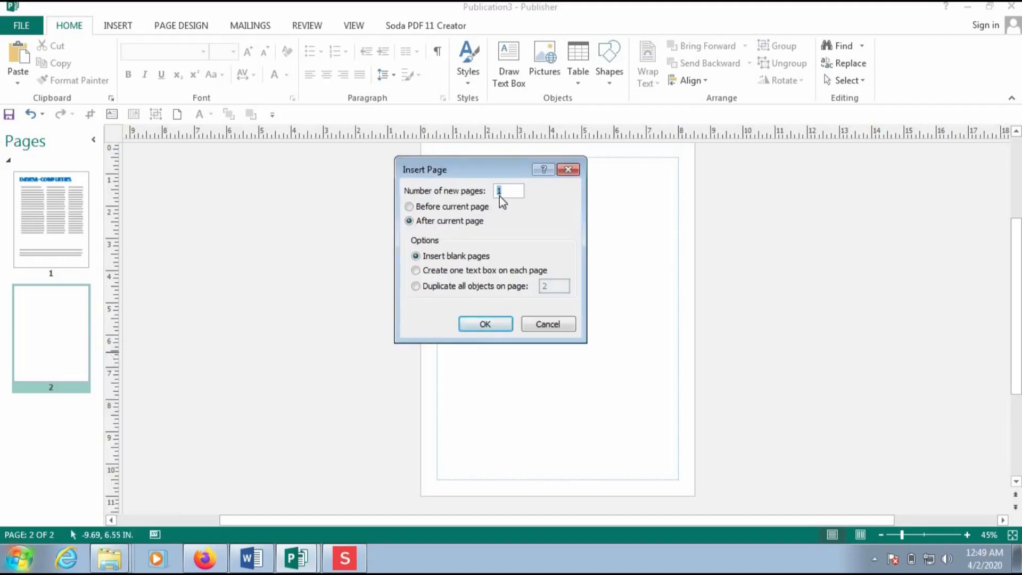
type("2")
left_click(485, 324)
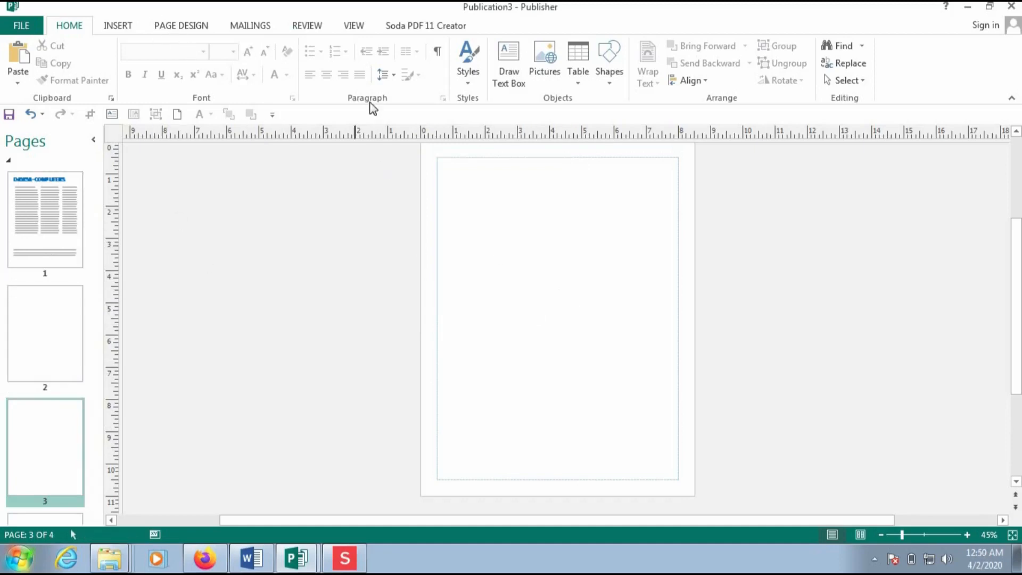
left_click(511, 61)
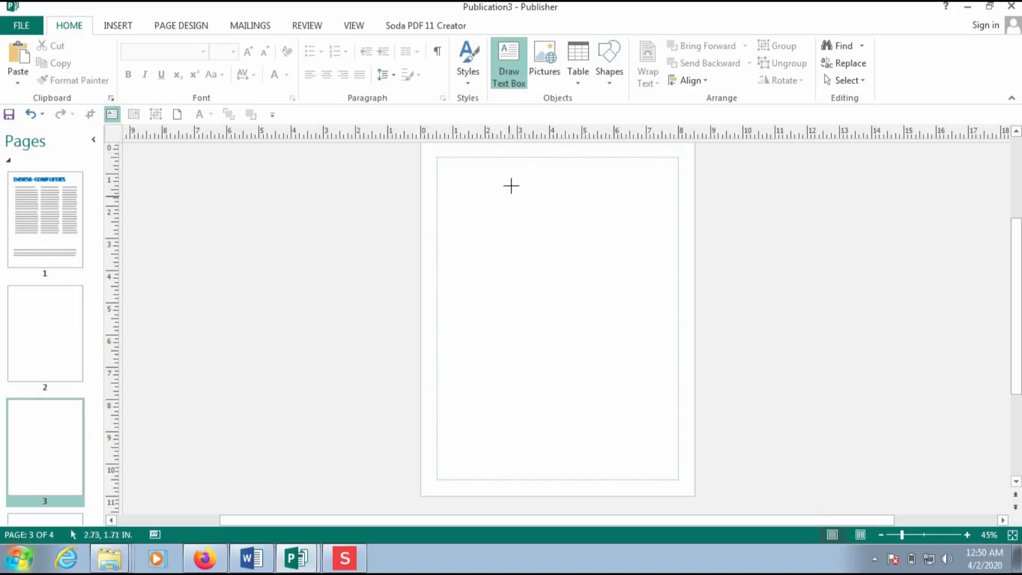
- Draw a tall text box on page 3, then pick up page 1's third-column overflow text
left_click_drag(508, 157, 614, 359)
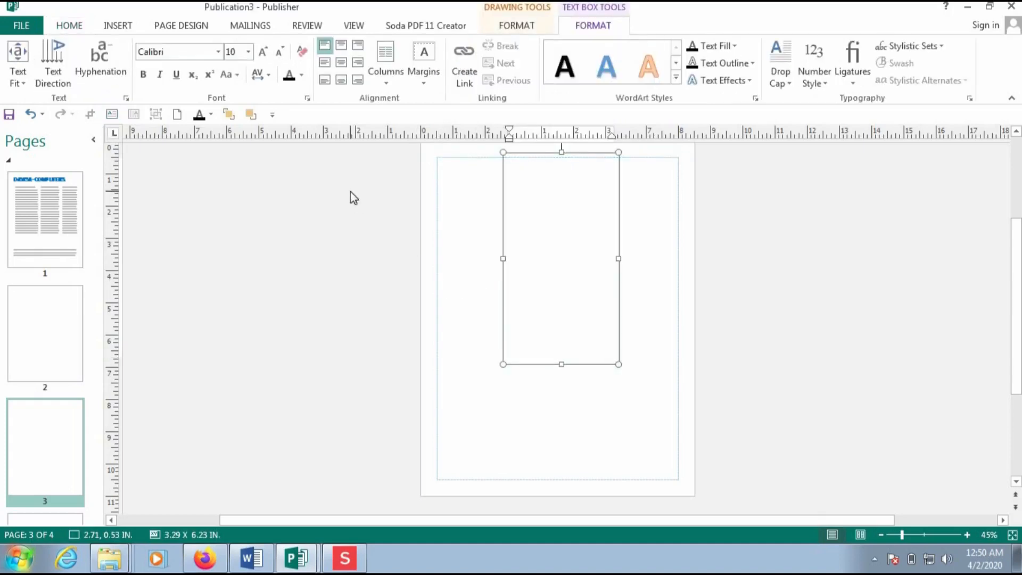
left_click(14, 231)
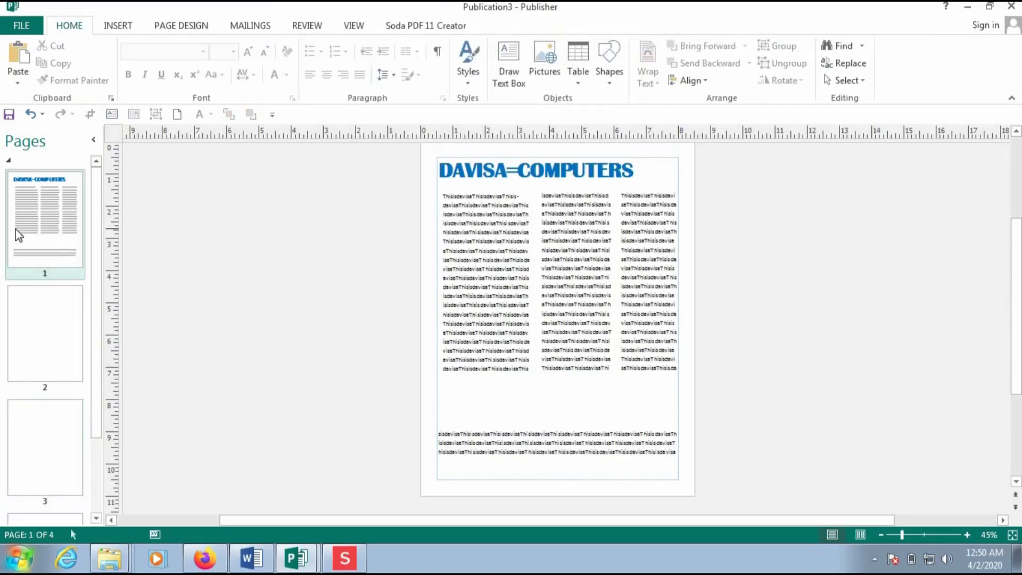
double_click(574, 452)
left_click(597, 440)
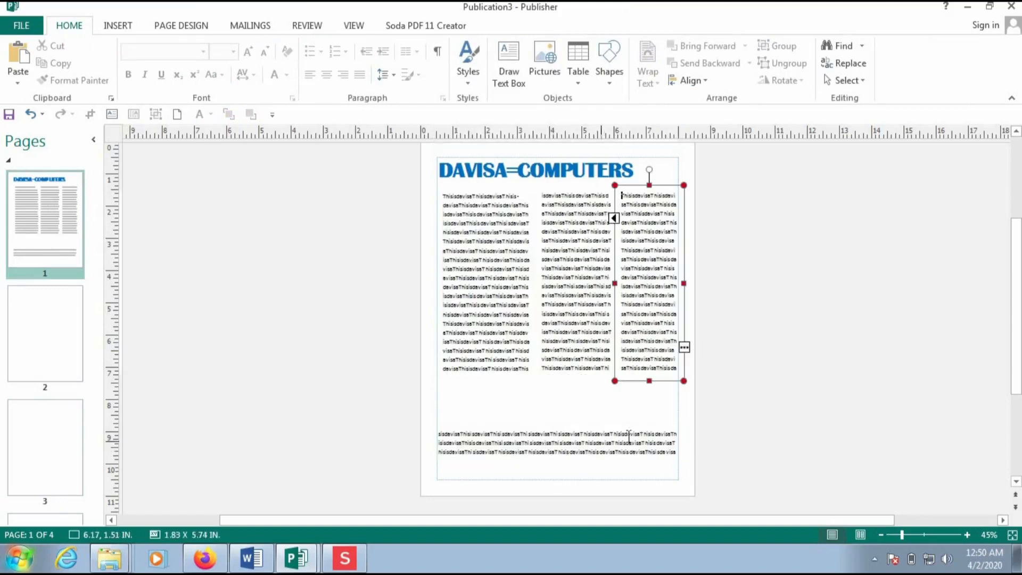
left_click(685, 348)
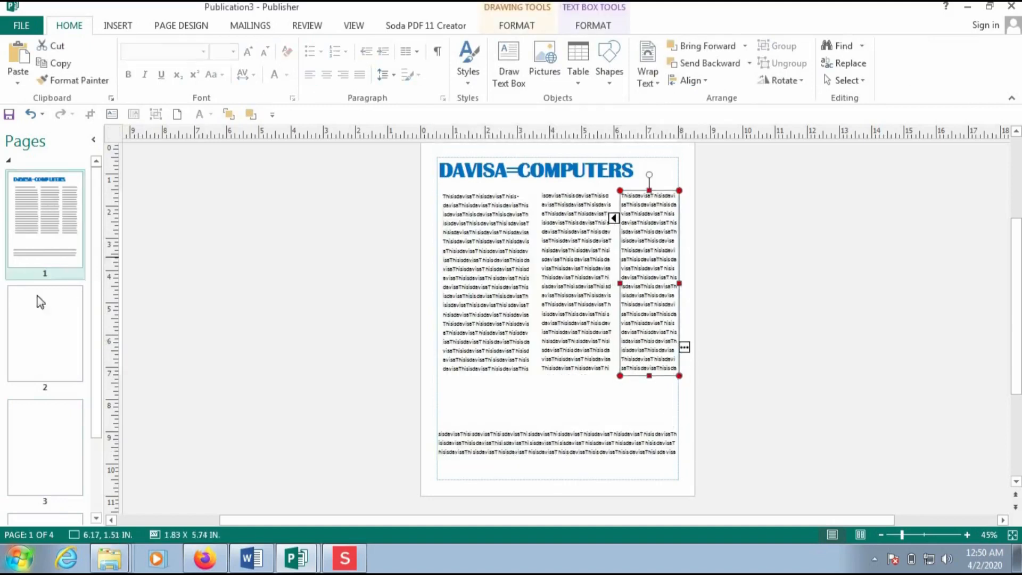
- Pour the overflow into a box on page 2 and stretch it up and down the page
left_click(42, 323)
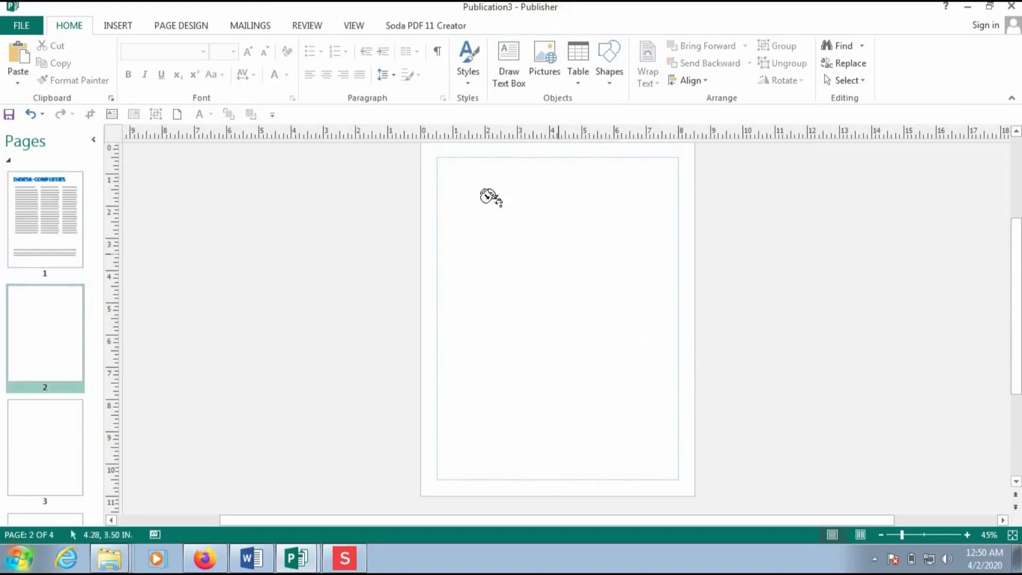
left_click(547, 230)
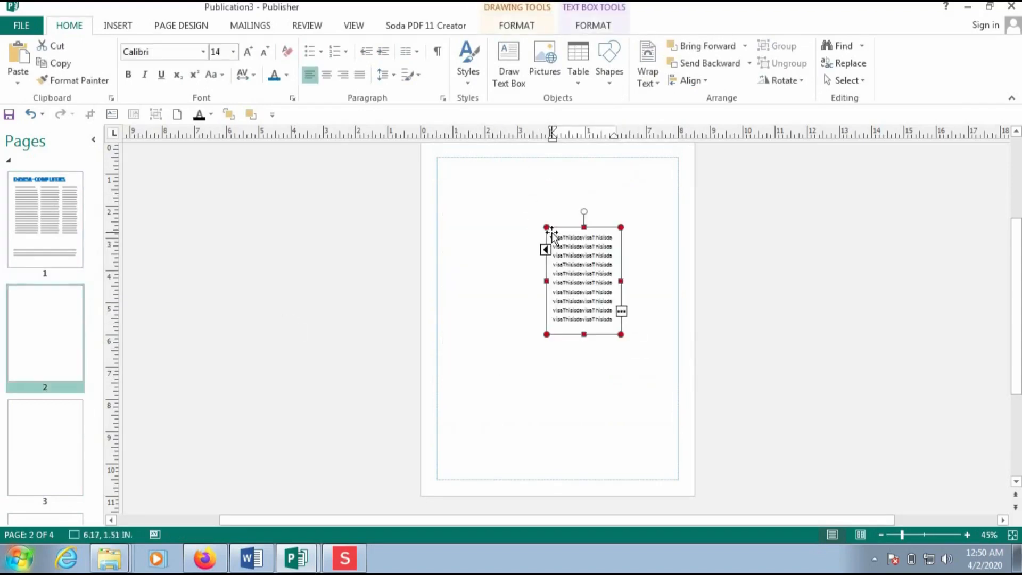
left_click(561, 176)
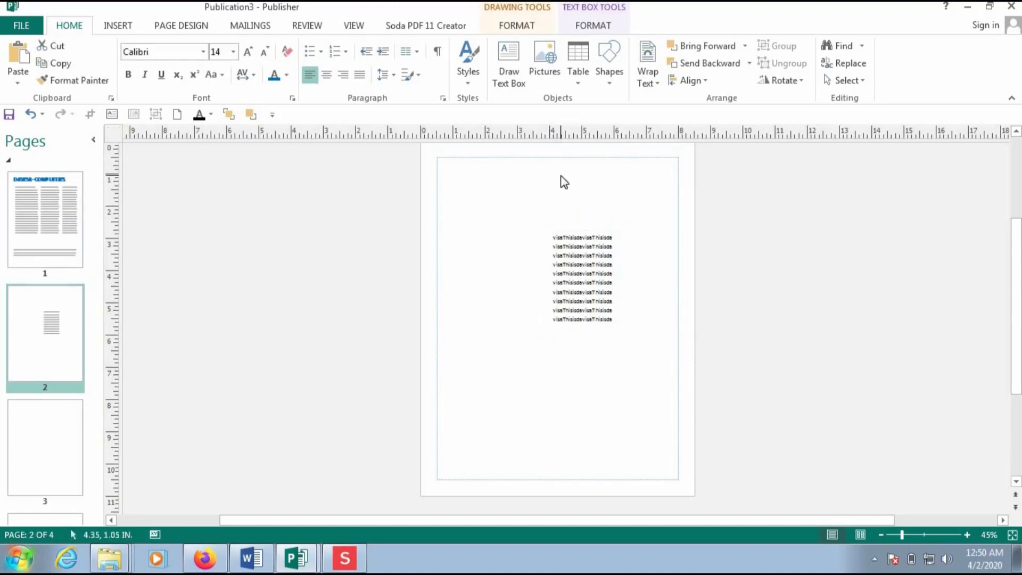
left_click(568, 246)
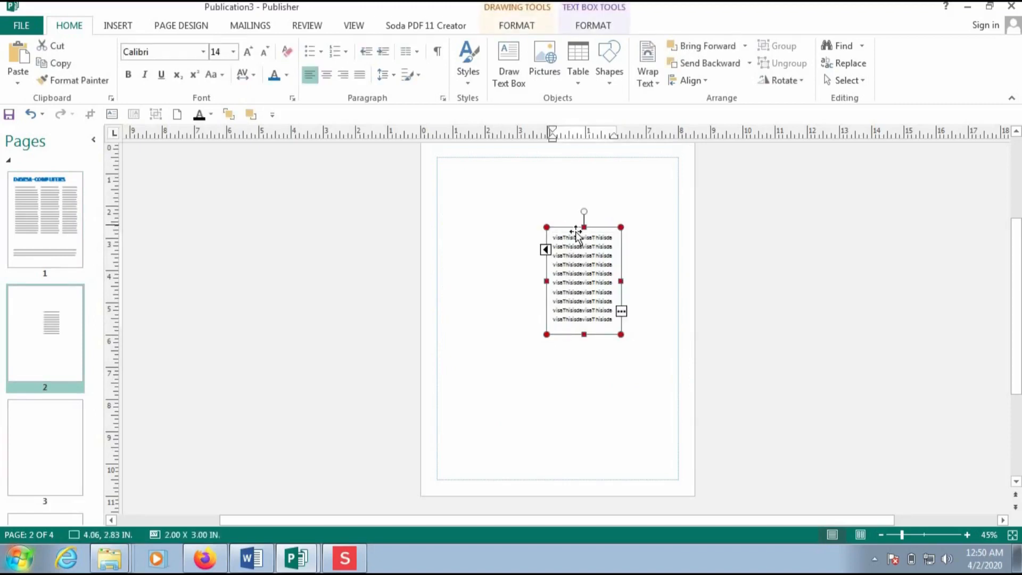
left_click_drag(583, 228, 584, 153)
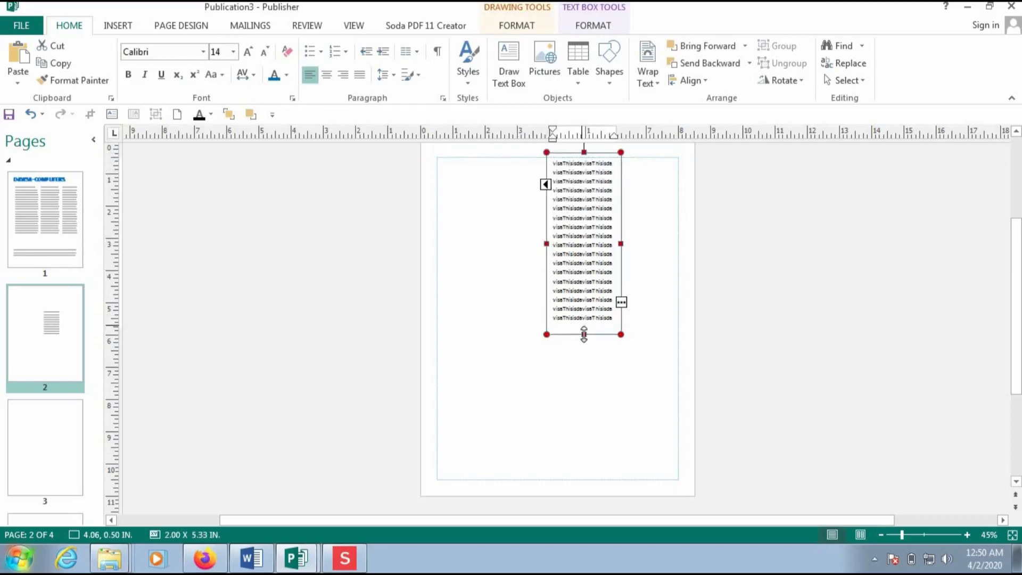
left_click_drag(584, 335, 583, 390)
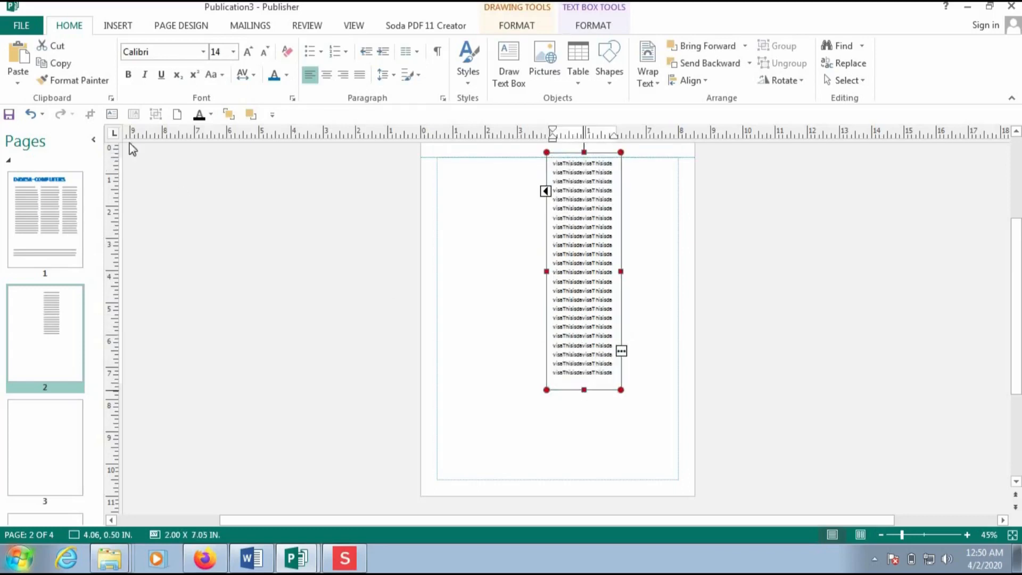
- Check the continued text on page 2, then select page 1's first column box
left_click(49, 212)
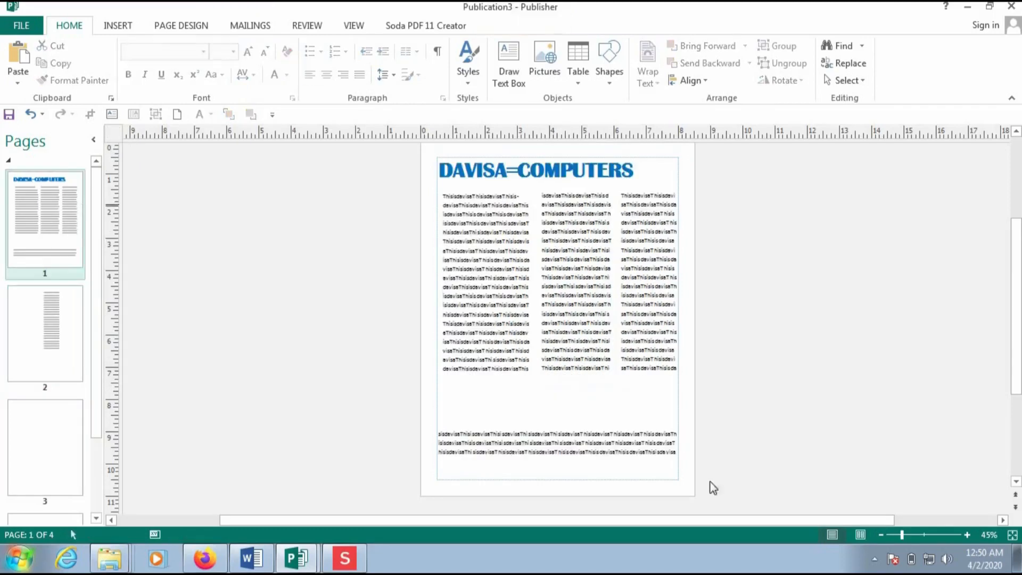
left_click(646, 379)
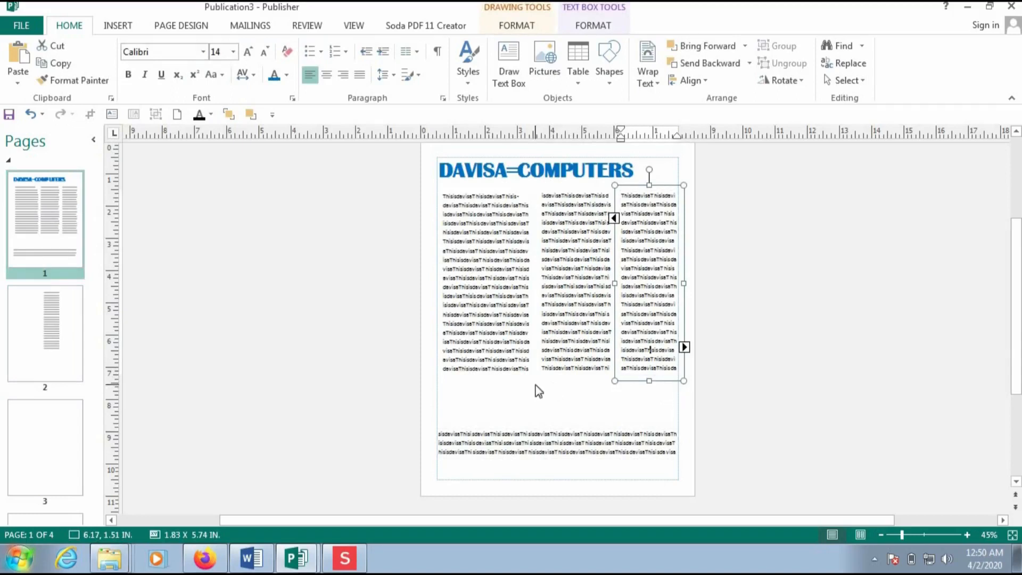
left_click(44, 320)
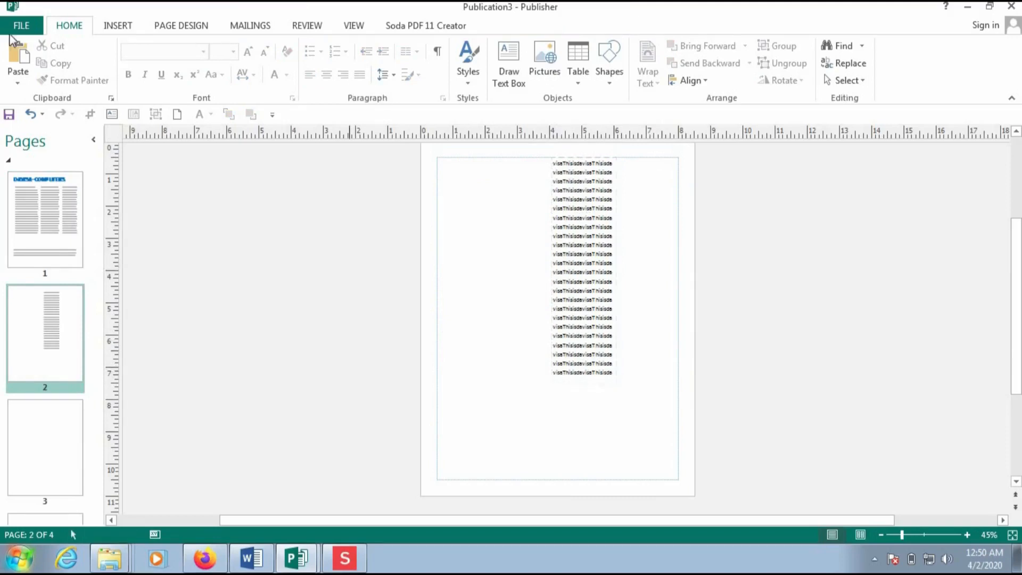
left_click(44, 193)
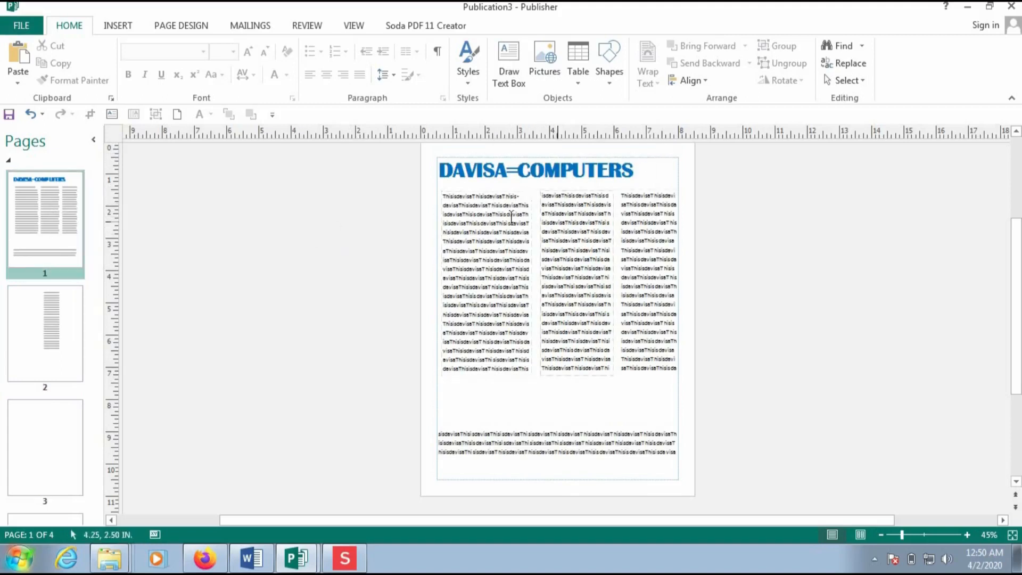
left_click(527, 192)
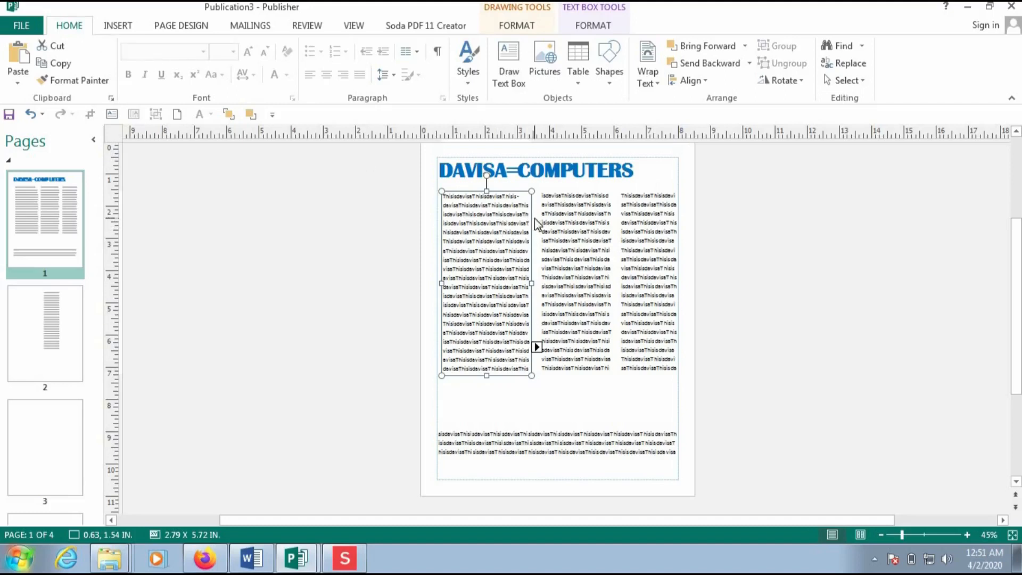
left_click(606, 32)
- Fill the first column's text box with the light tan scheme colour
left_click(524, 25)
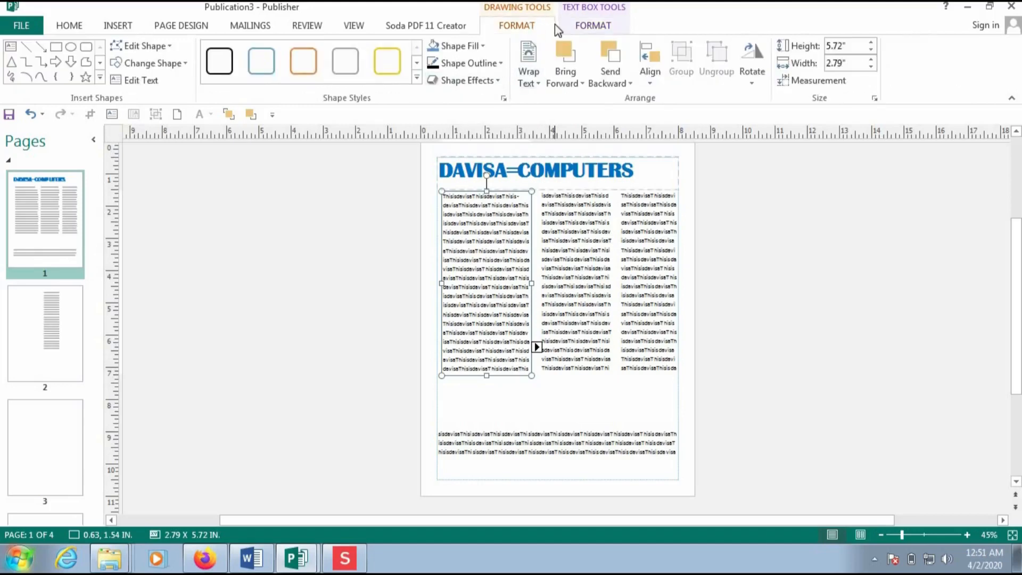
left_click(484, 46)
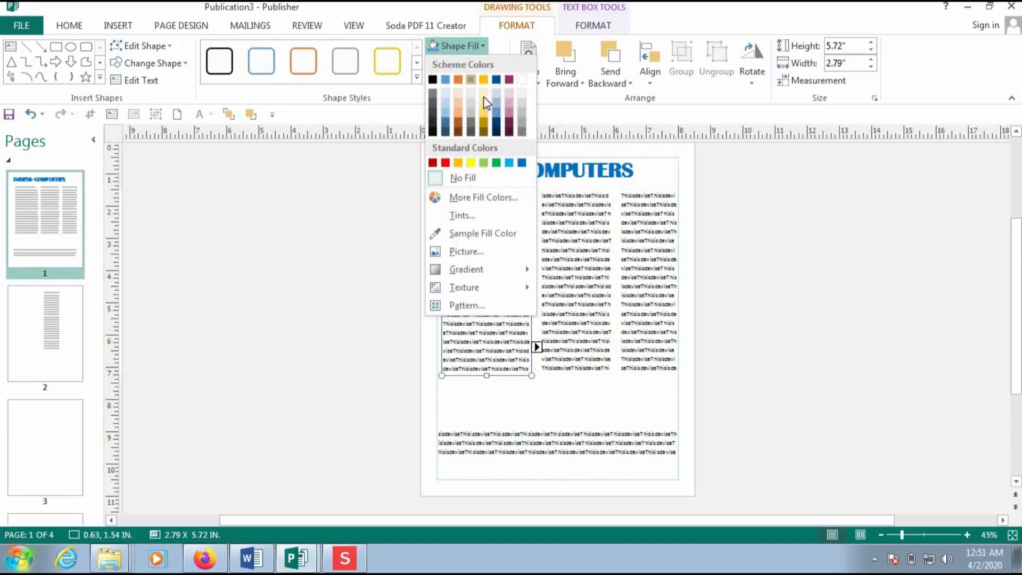
left_click(483, 95)
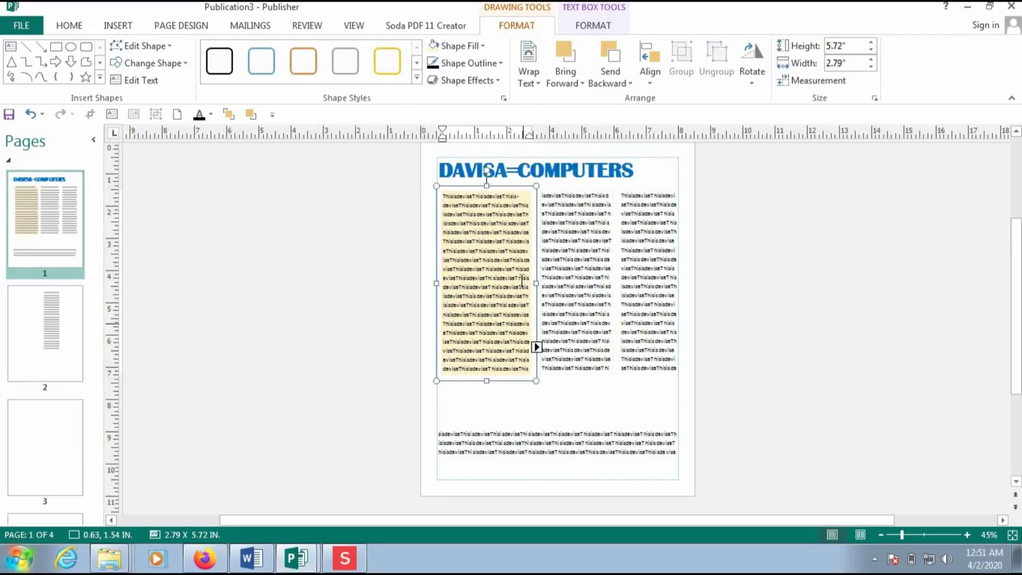
- Consider a fill for the right column box but close the colours without applying one
left_click(637, 199)
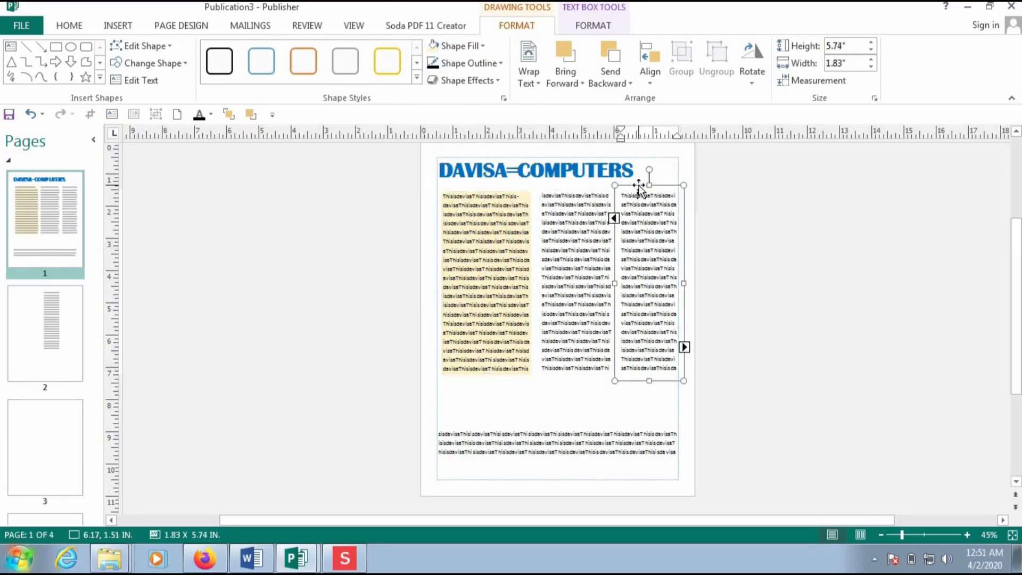
left_click(639, 186)
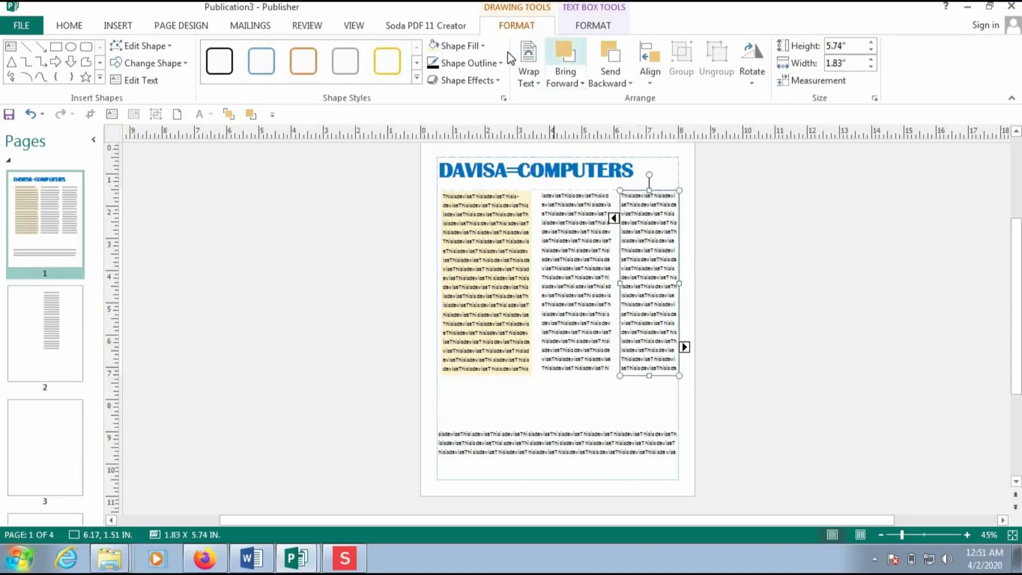
left_click(489, 47)
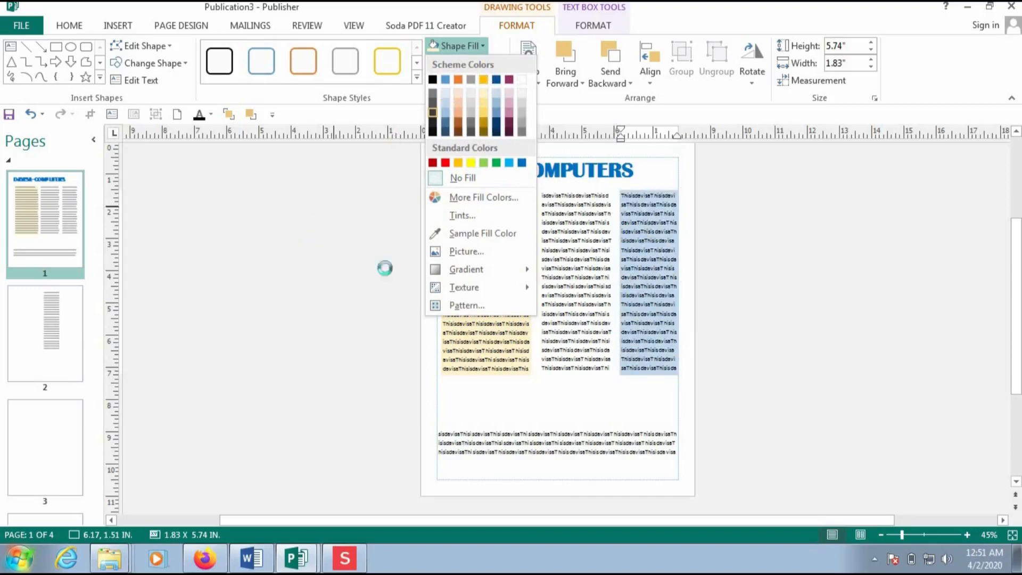
left_click(314, 248)
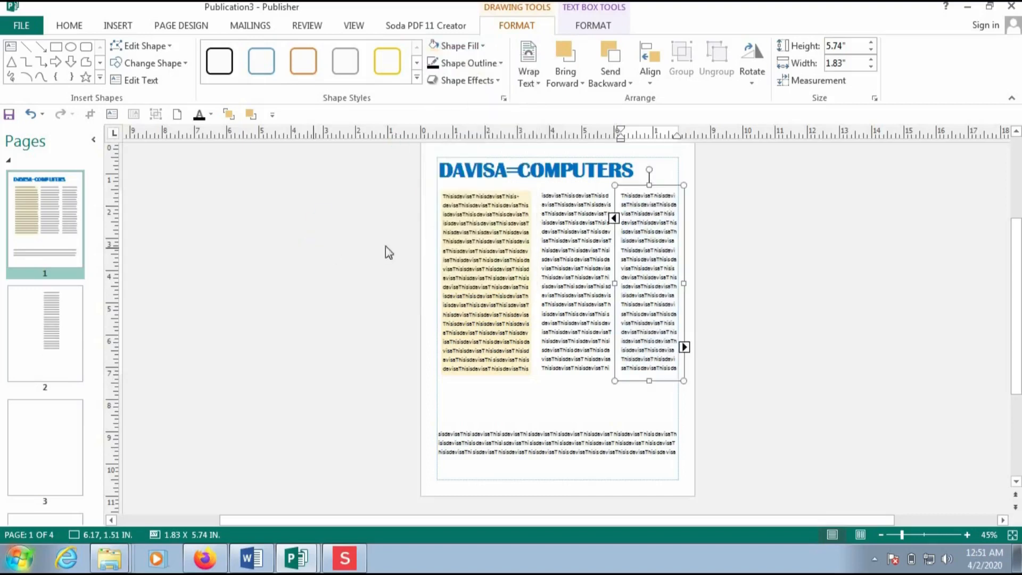
left_click(581, 261)
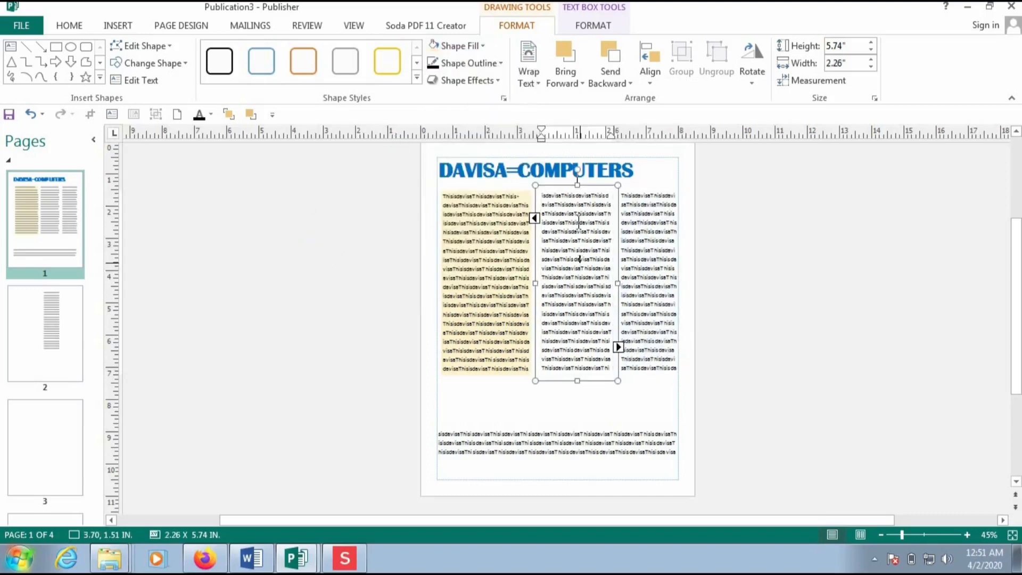
- Set the middle text box's outline weight to 3 pt
left_click(501, 64)
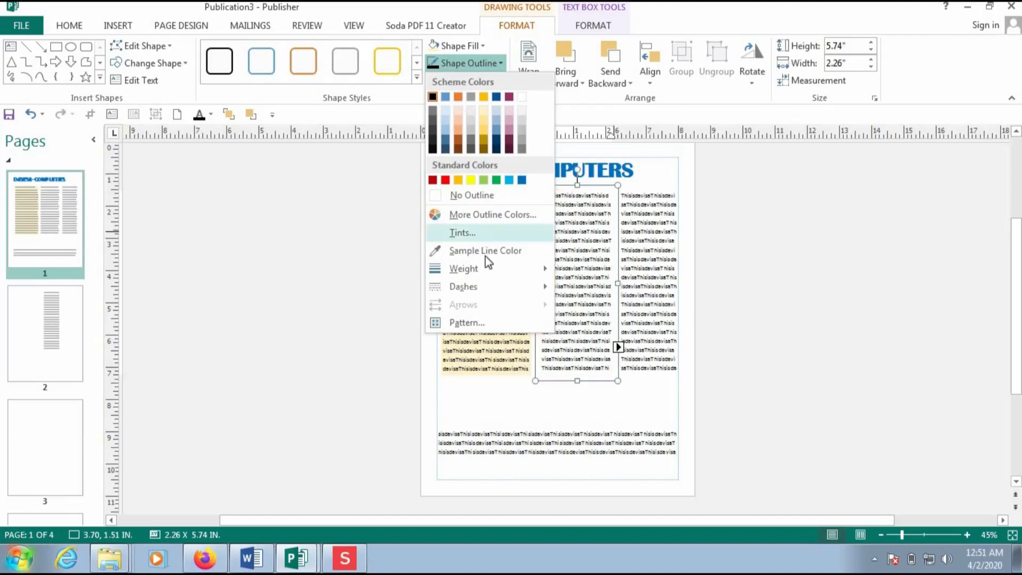
mouse_move(490, 263)
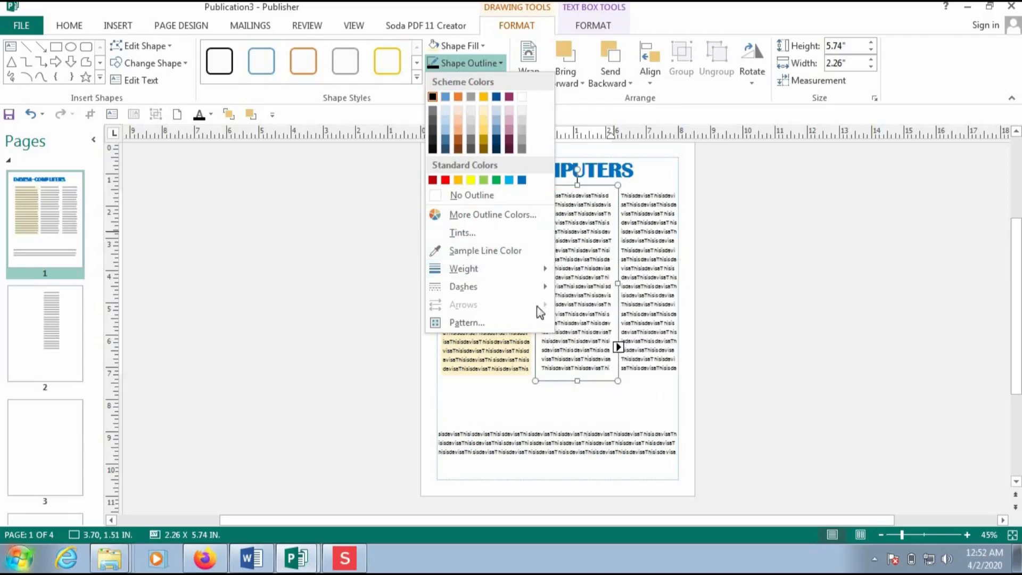
mouse_move(524, 286)
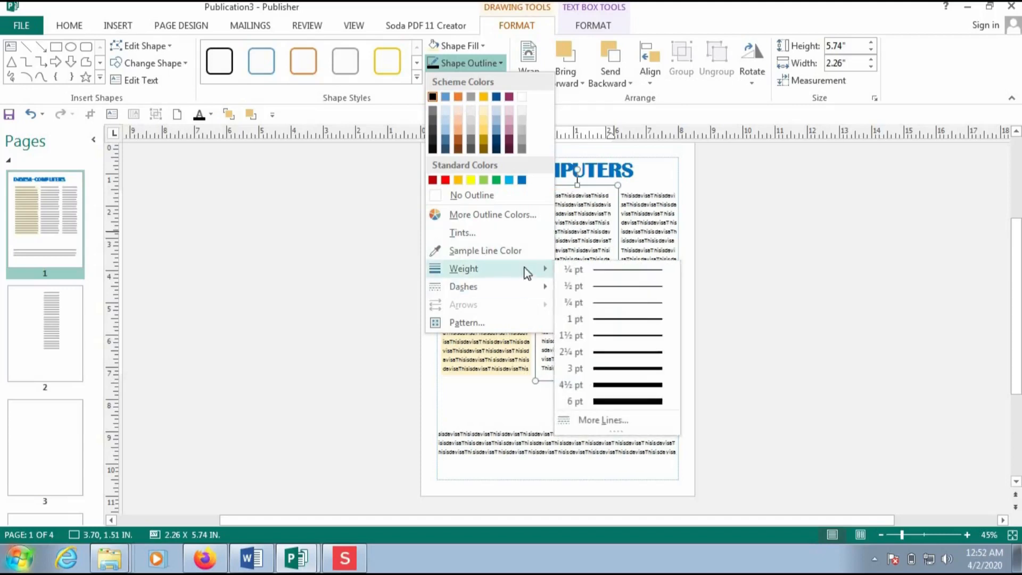
left_click(641, 369)
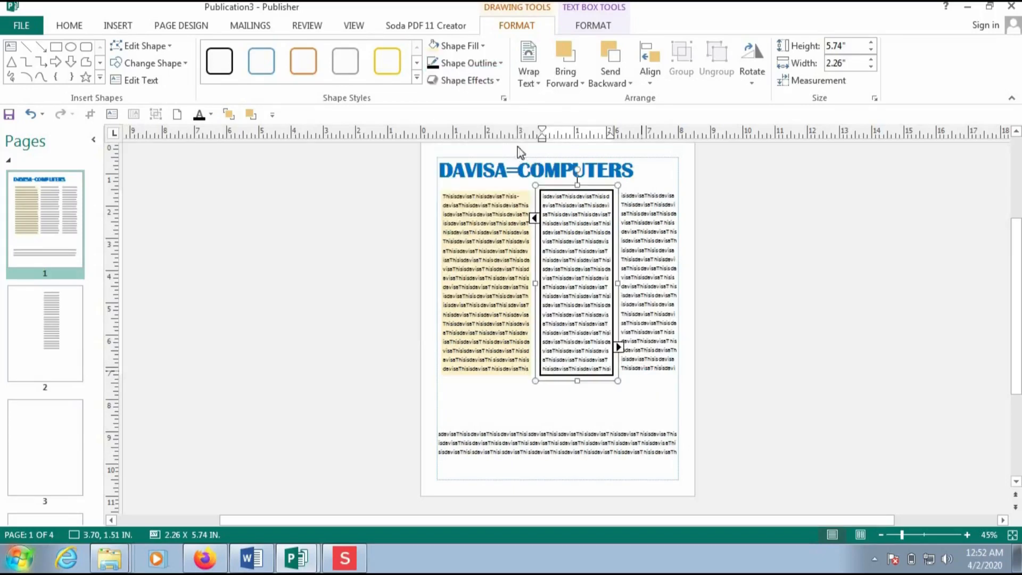
- Colour the middle box's outline orange, then change it to green
left_click(500, 63)
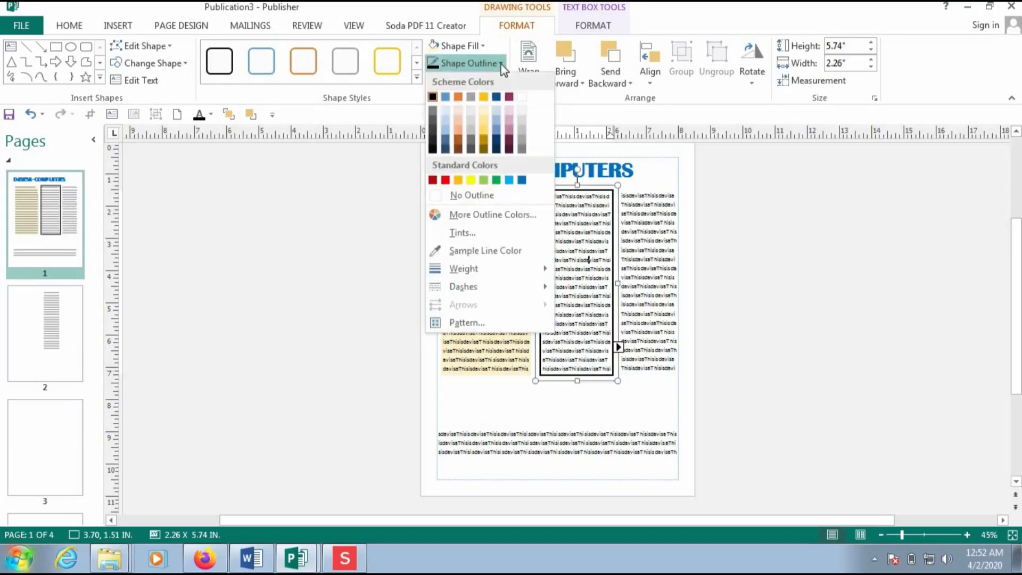
left_click(462, 100)
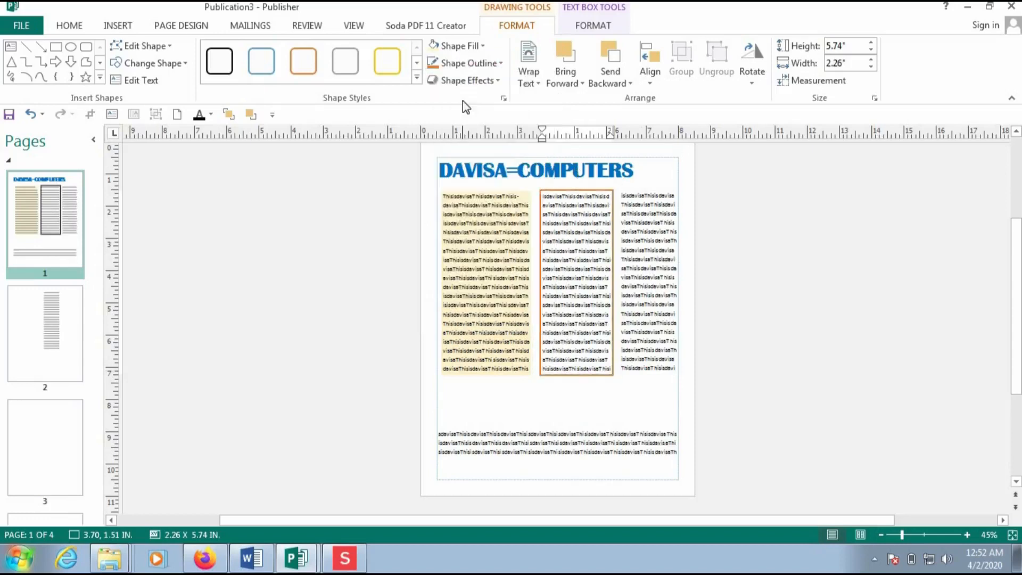
left_click(501, 63)
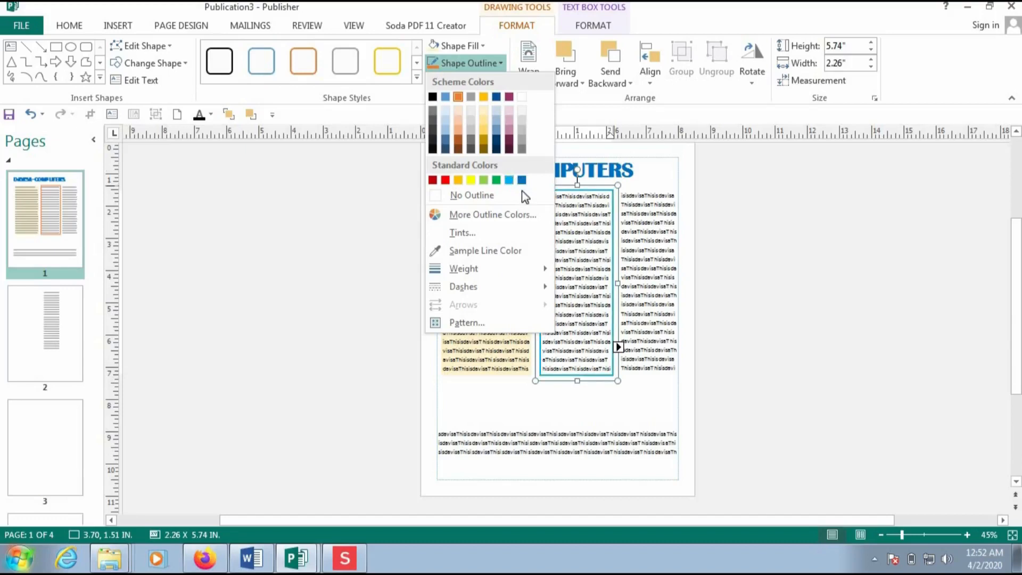
left_click(497, 181)
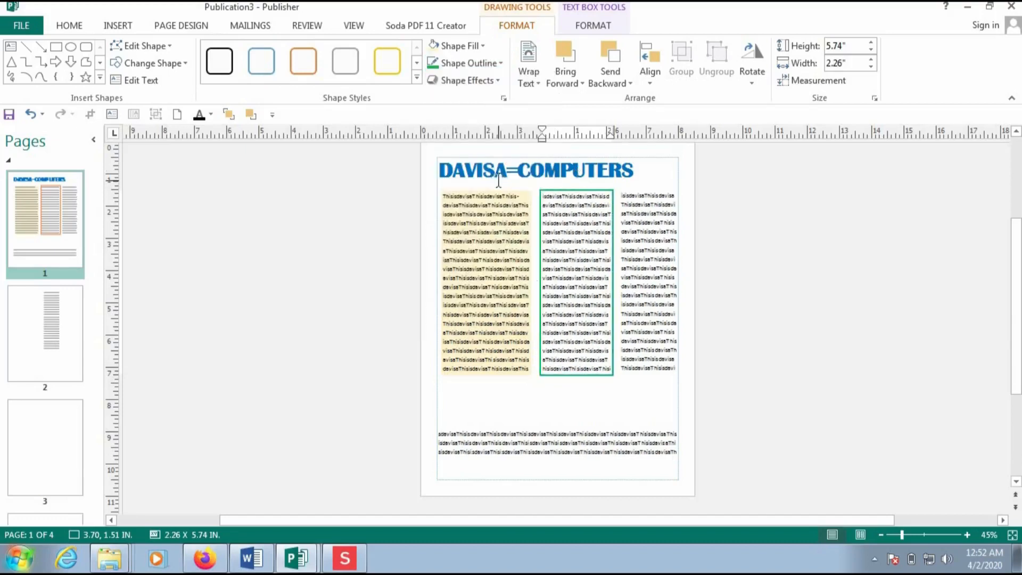
left_click(647, 230)
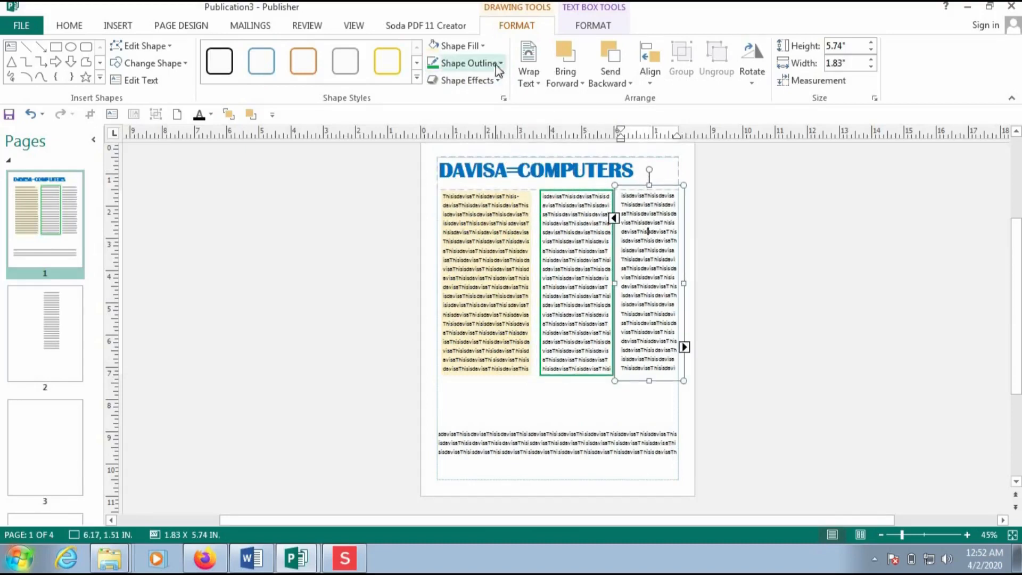
- Give the right text column on page 1 a light blue shape fill, then deselect it
left_click(483, 46)
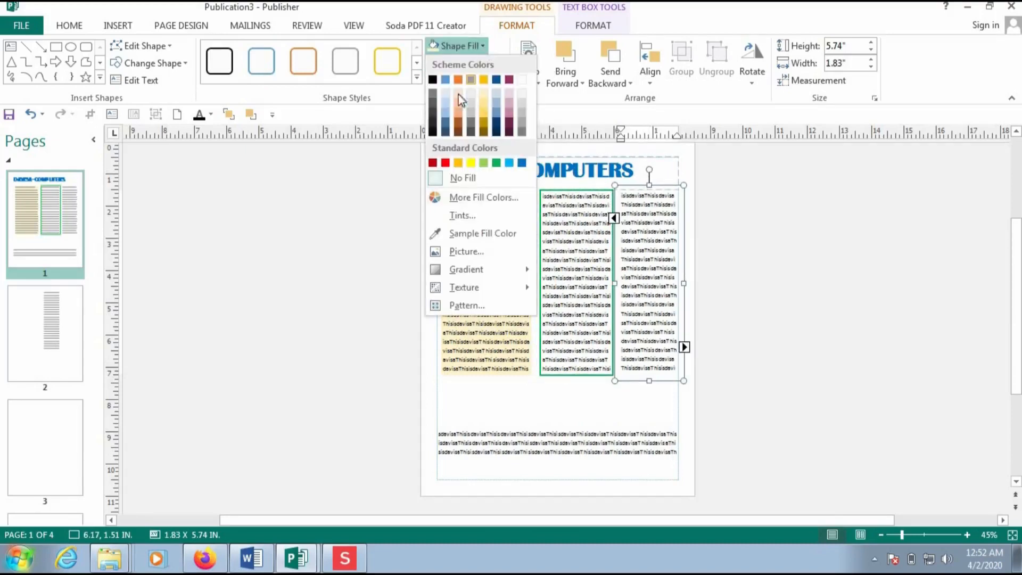
left_click(445, 103)
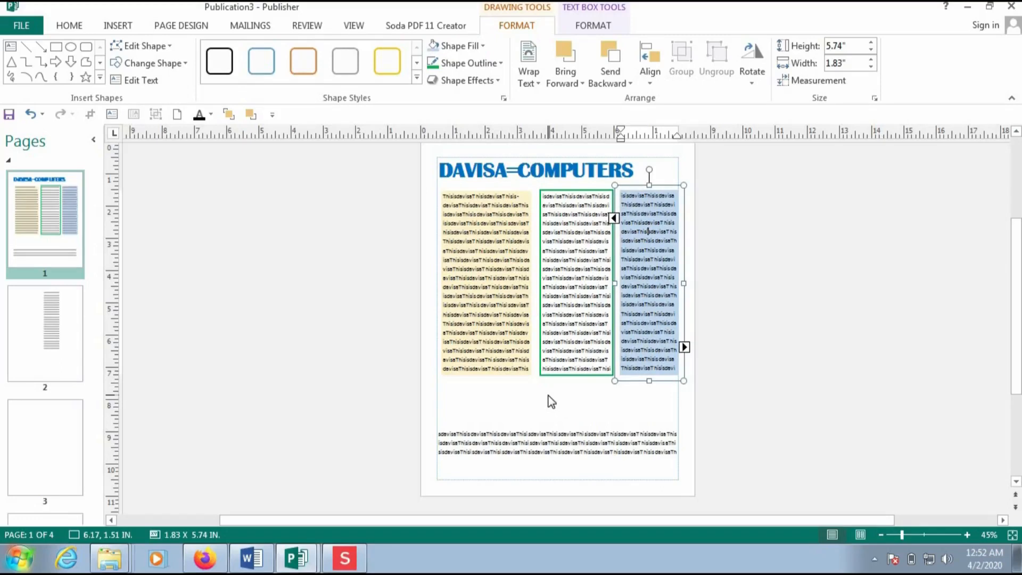
left_click(497, 396)
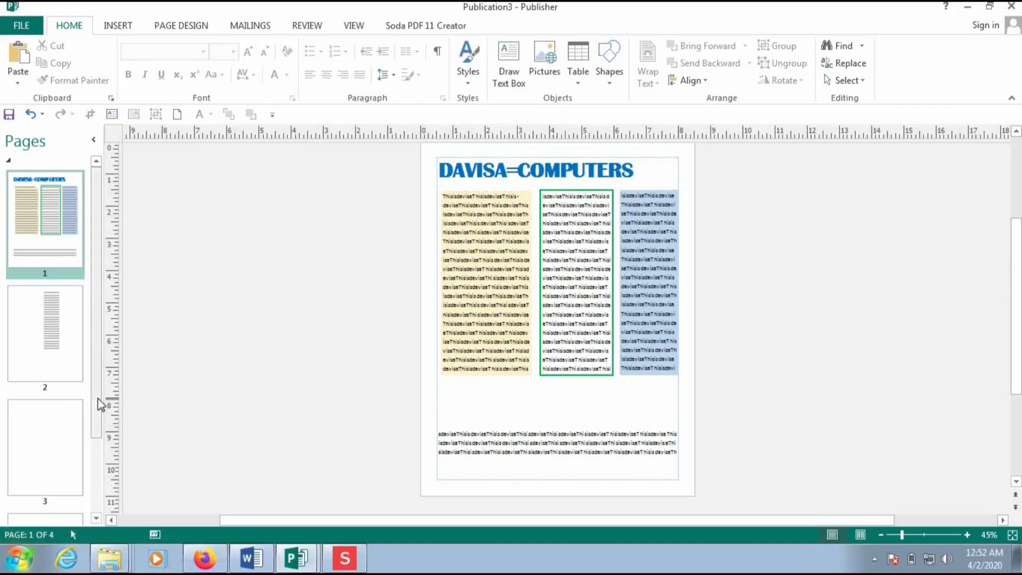
- Switch to Master Page view with Ctrl+M to edit master page A
left_click_drag(98, 403, 102, 362)
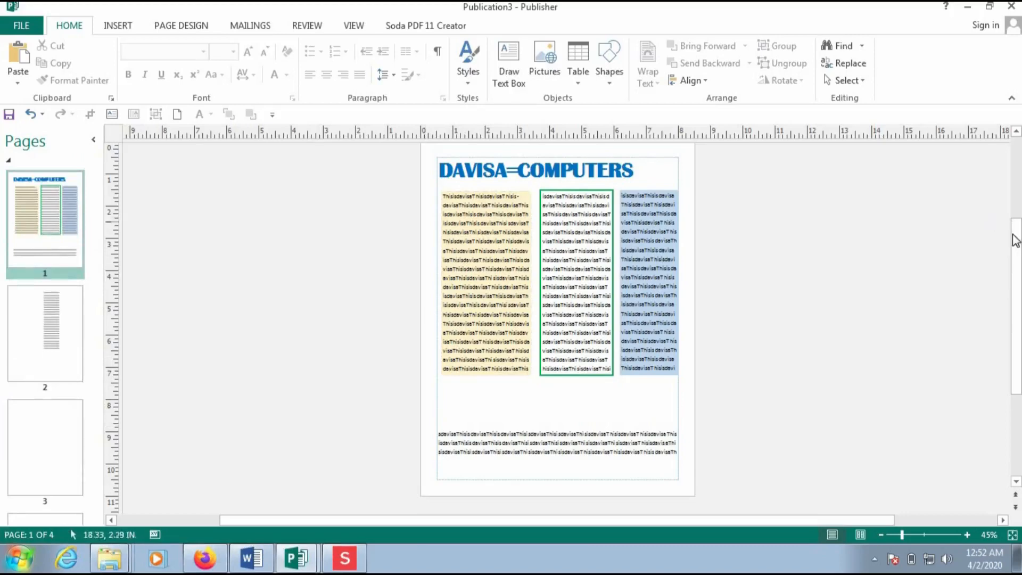
mouse_move(1014, 239)
left_mouse_down()
mouse_move(1015, 200)
mouse_move(1016, 221)
left_mouse_up()
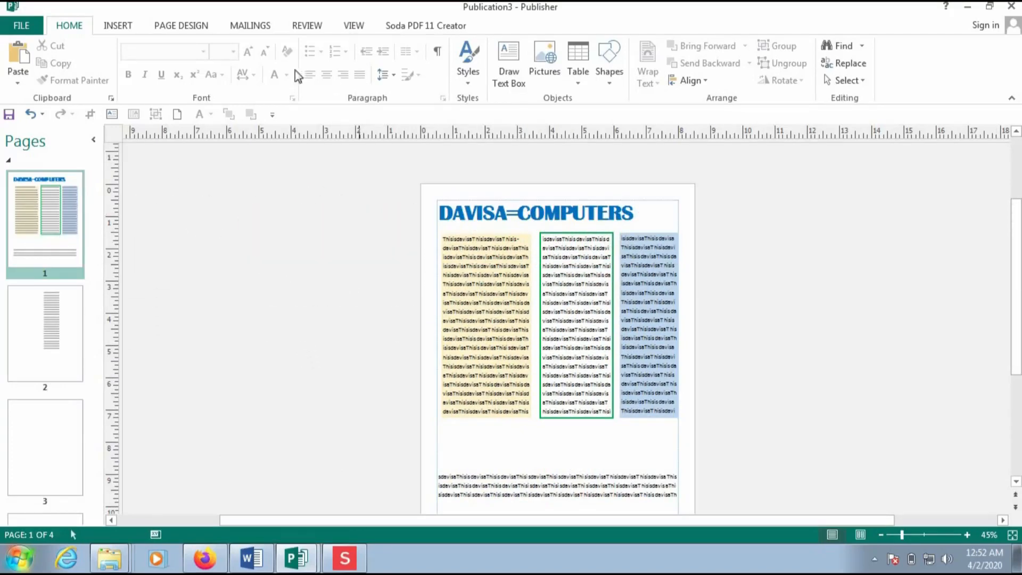
left_click(119, 26)
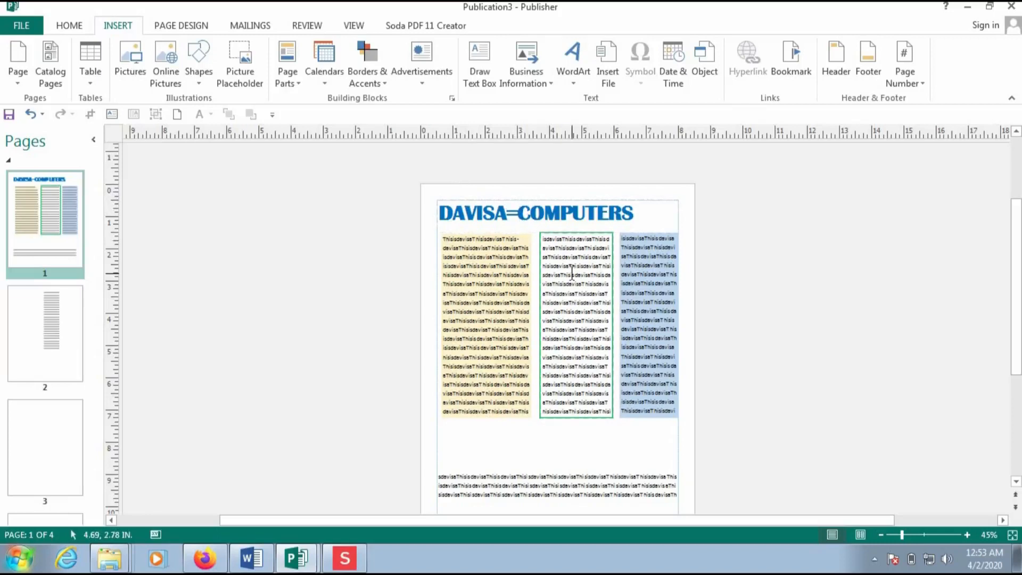
key("ctrl+m")
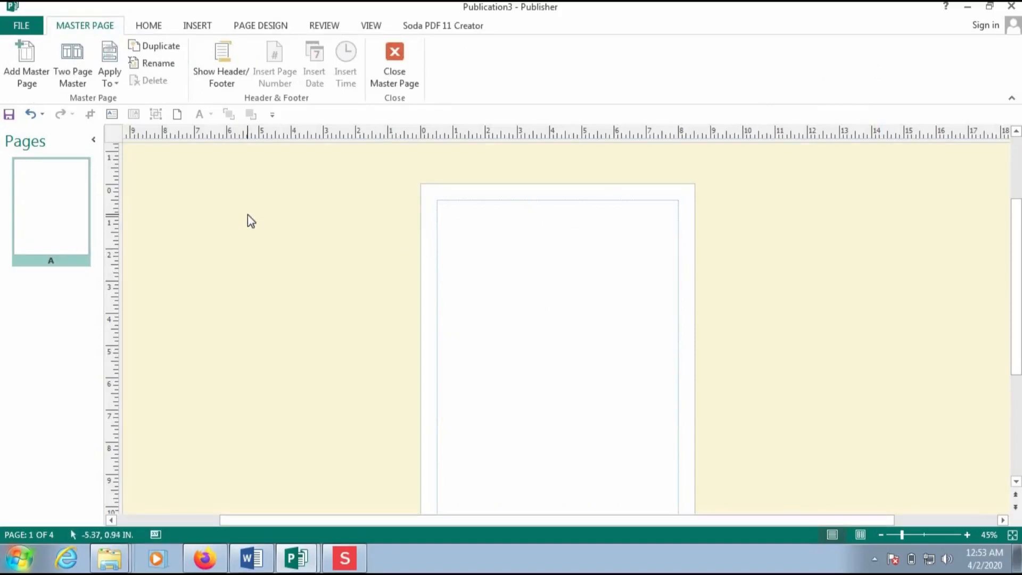
left_click(391, 56)
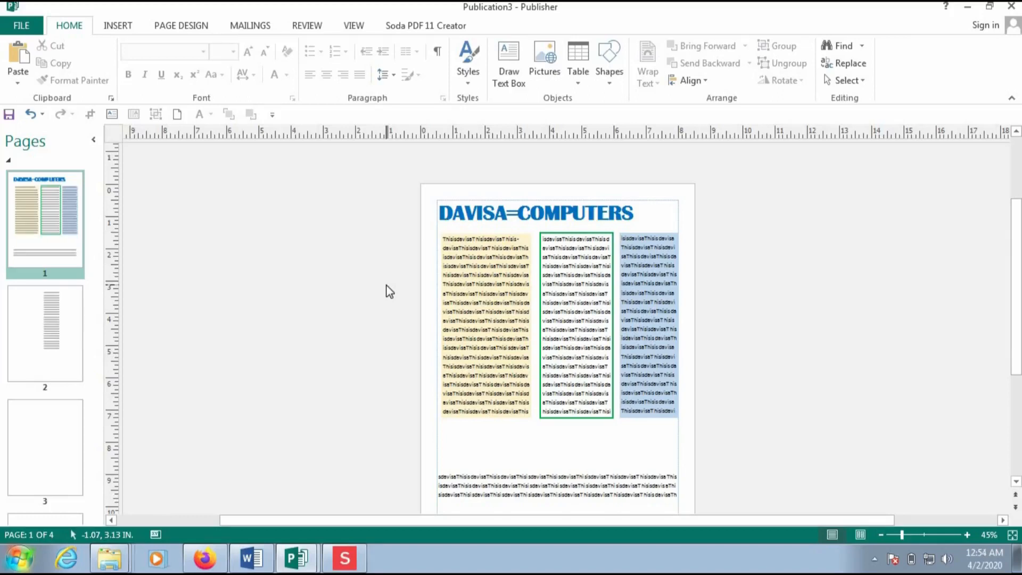
key("ctrl+m")
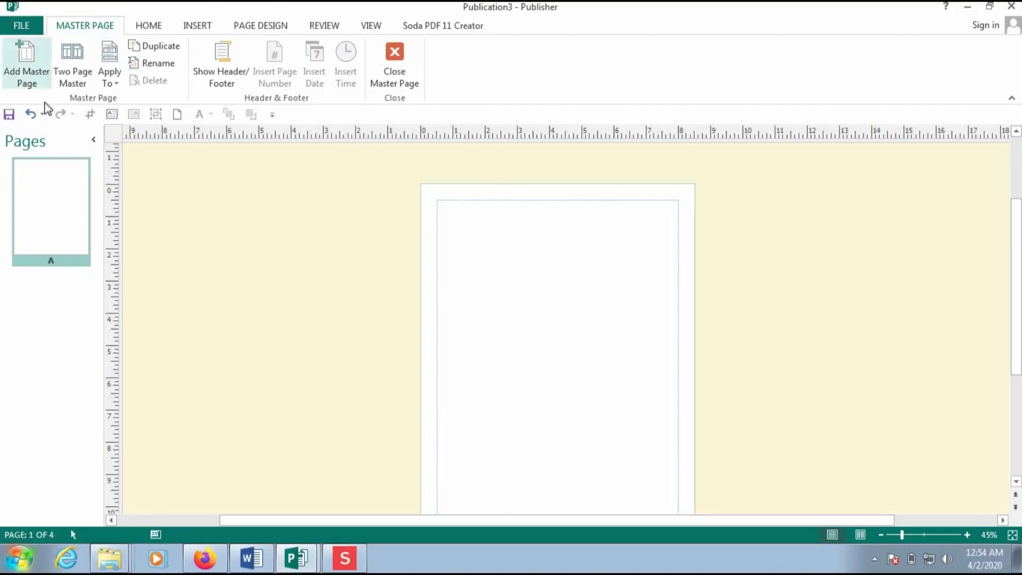
- Draw a text box across the top of the master page and type DAVISA-ICT in capitals
left_click(149, 26)
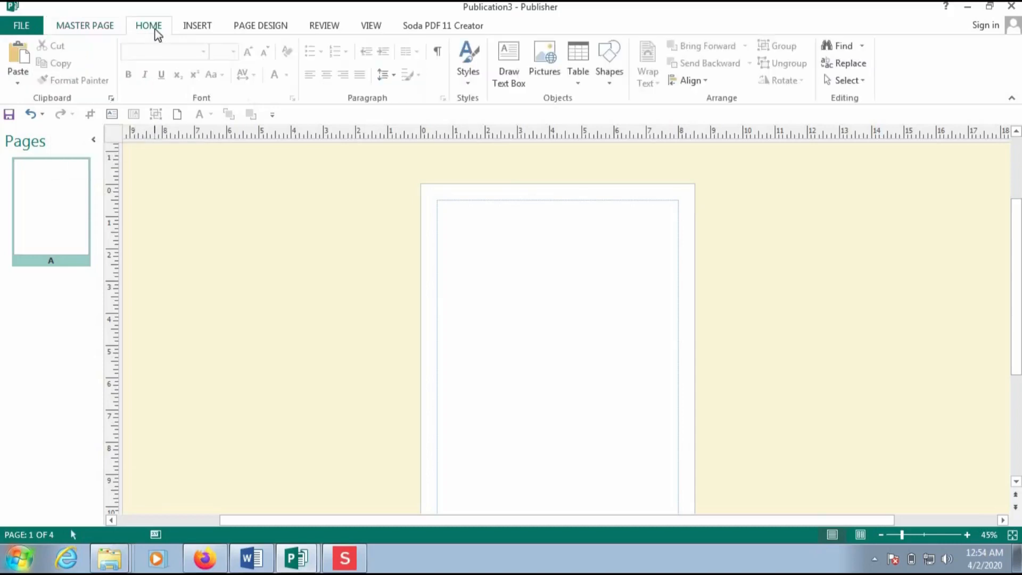
left_click(514, 75)
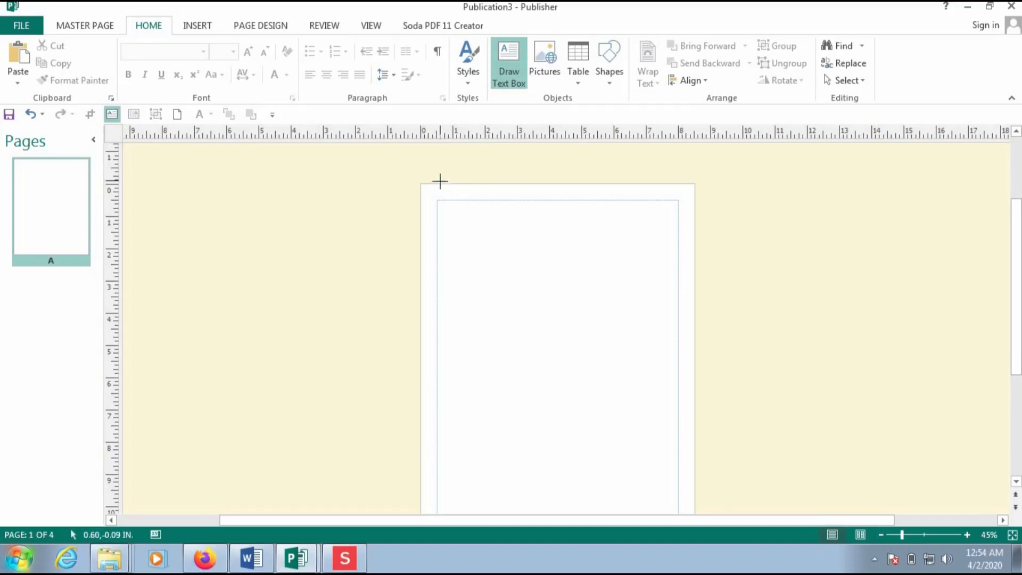
left_click_drag(439, 183, 643, 201)
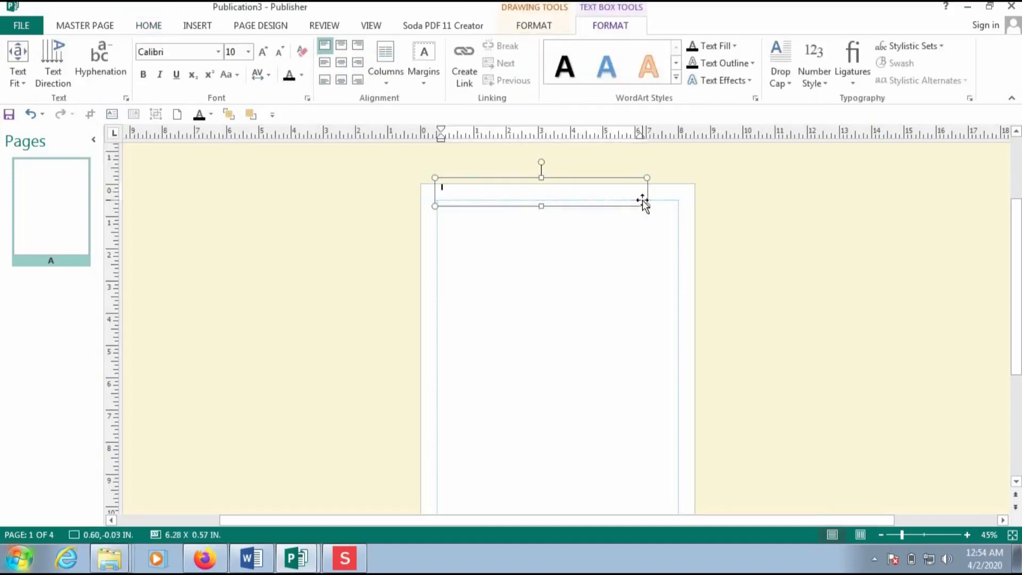
key("Caps_Lock")
type("E")
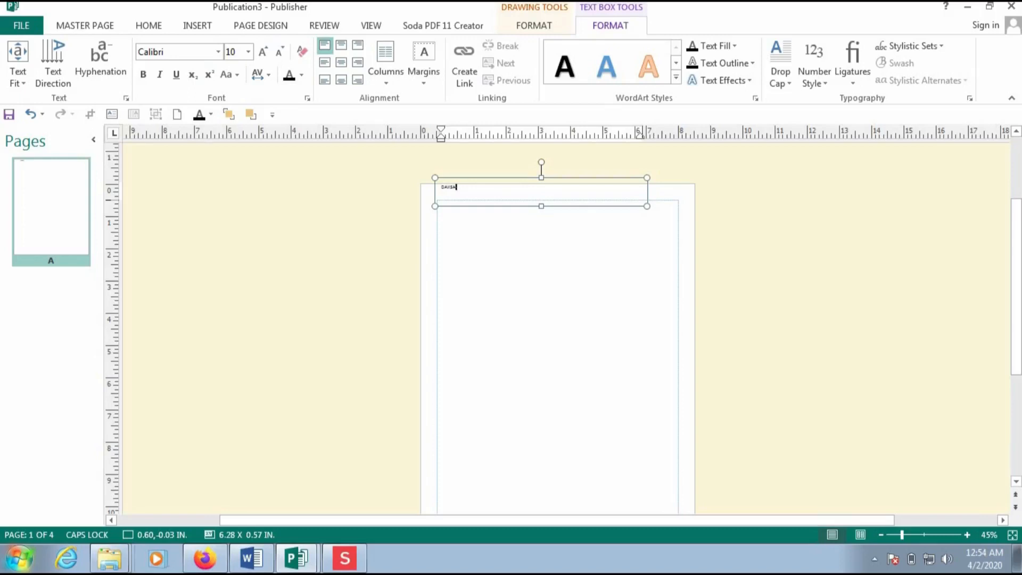
type("O")
- Make the DAVISA-ICT heading 22 pt with the orange WordArt style
left_click_drag(467, 188, 440, 184)
left_click(248, 52)
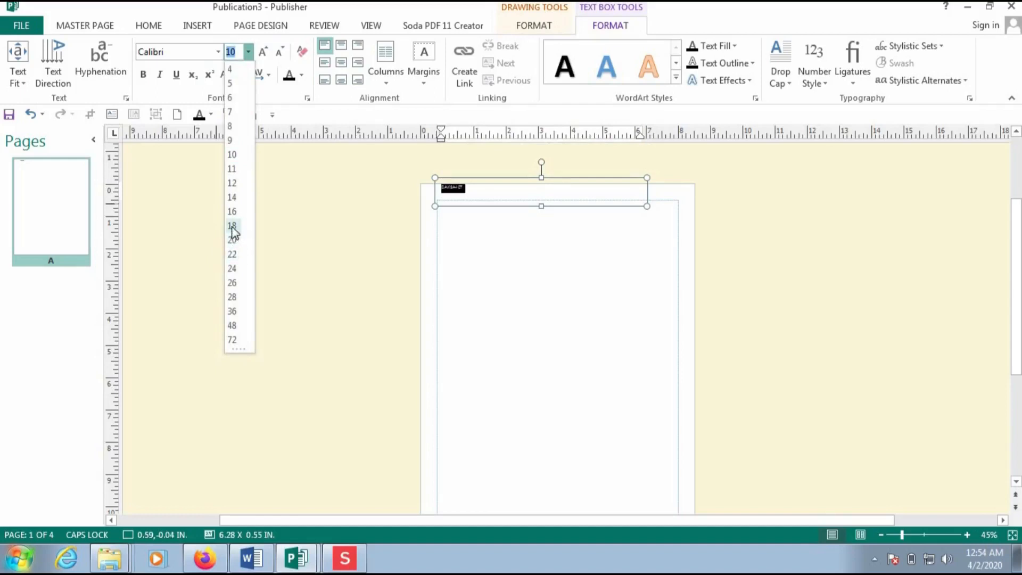
left_click(232, 256)
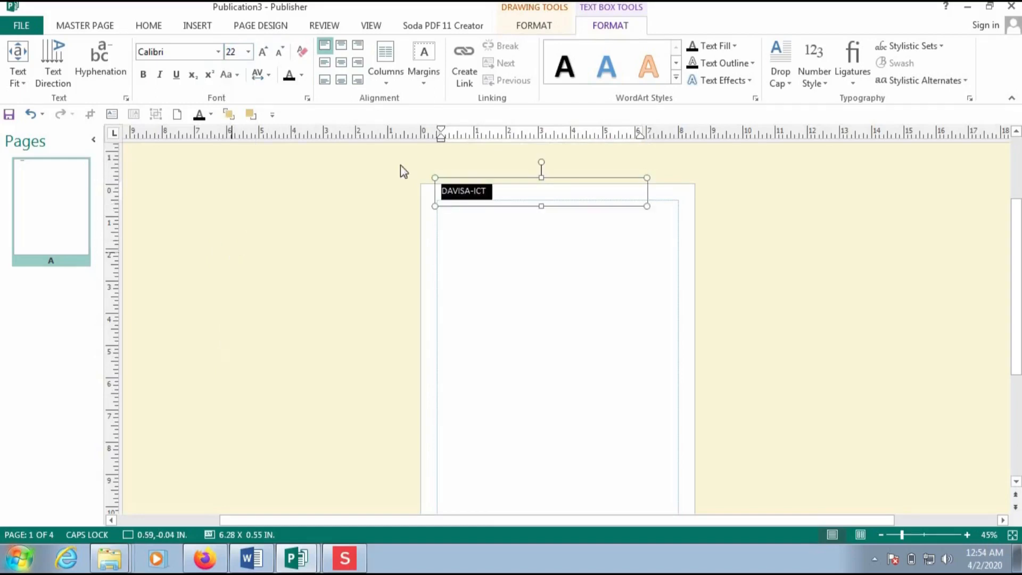
left_click(656, 70)
left_click(422, 263)
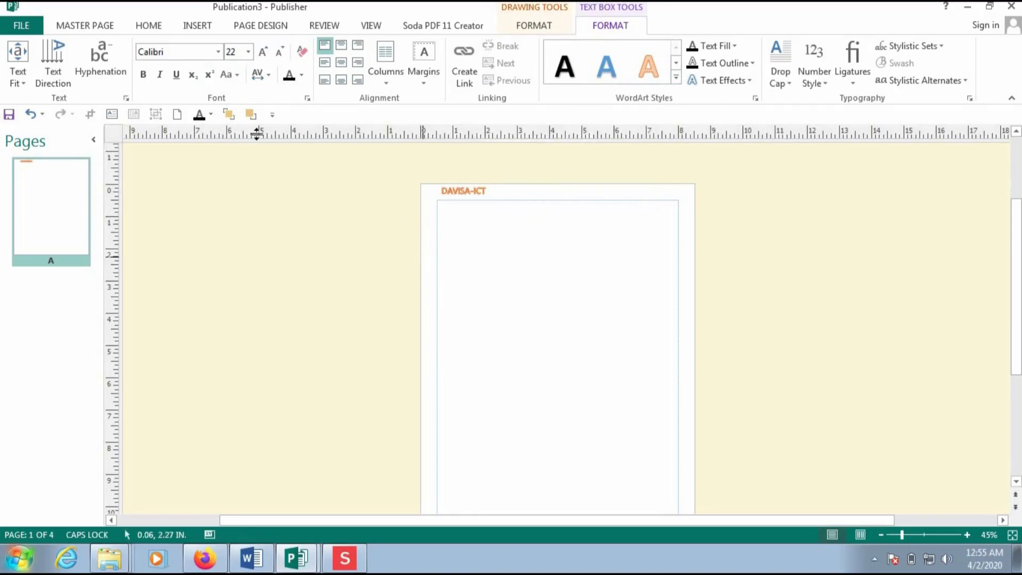
left_click(198, 27)
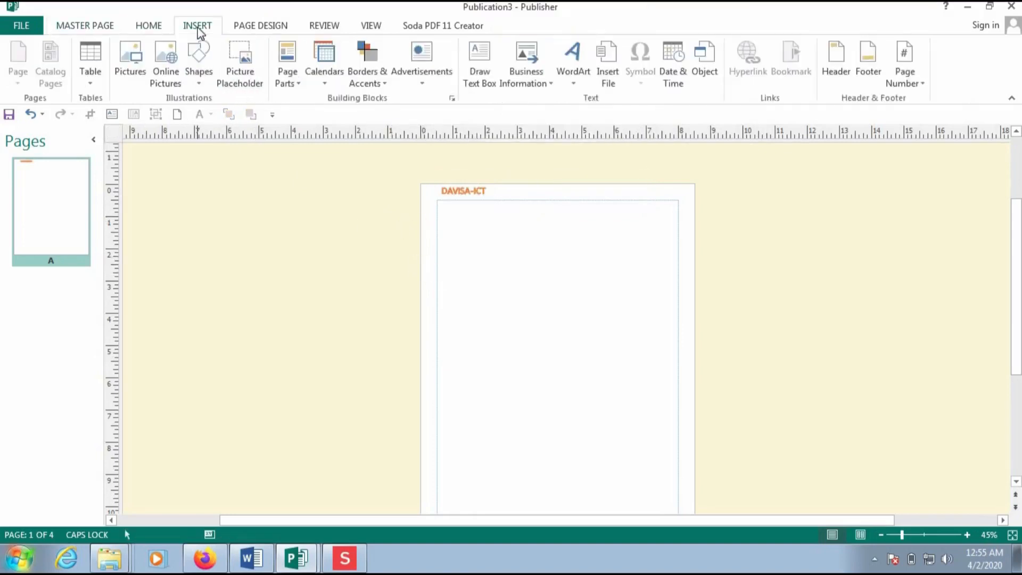
- In the Insert Picture dialog, browse from Local Disk (C:) to the pictures folder
left_click(133, 69)
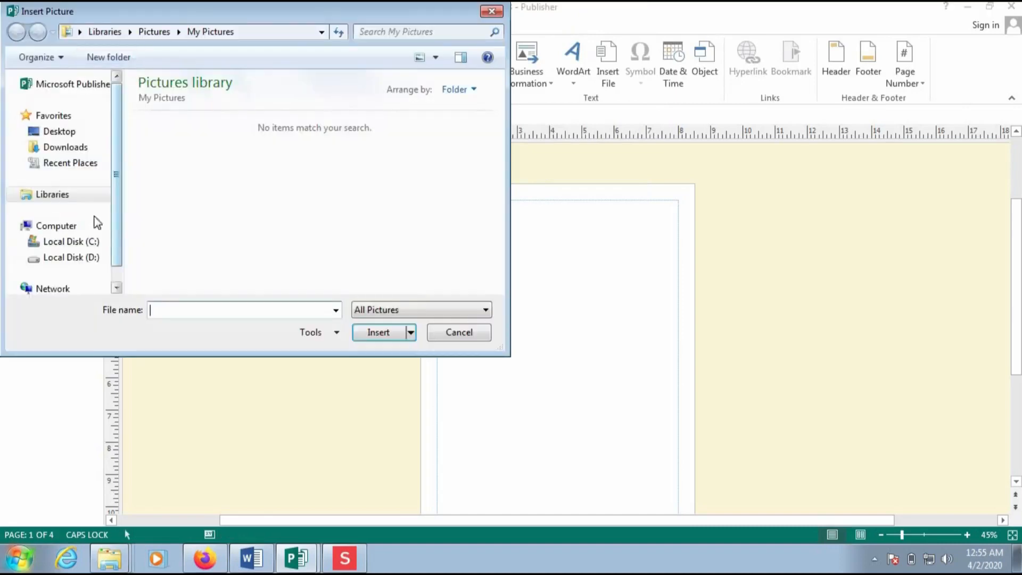
left_click(75, 243)
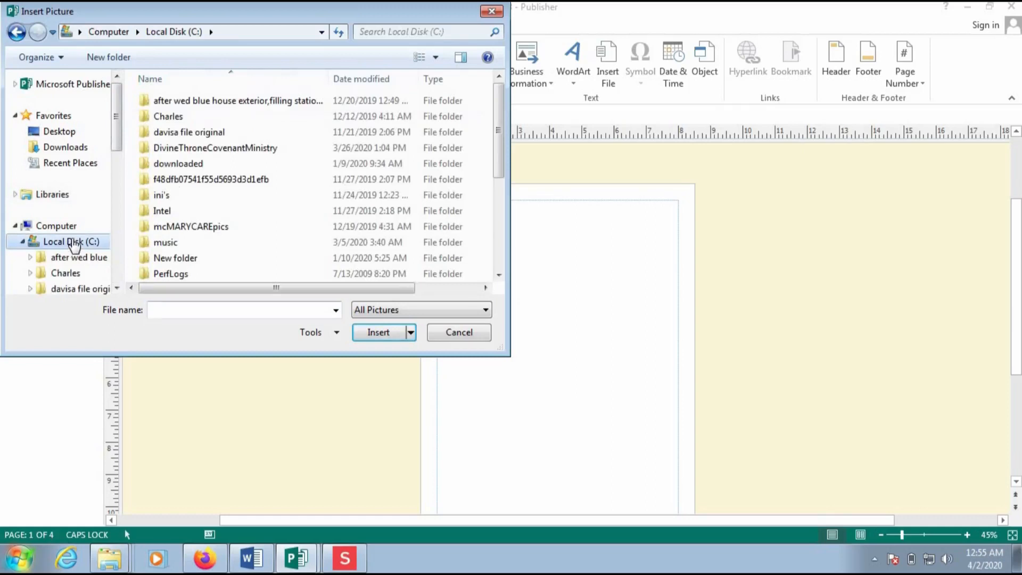
double_click(193, 115)
double_click(181, 105)
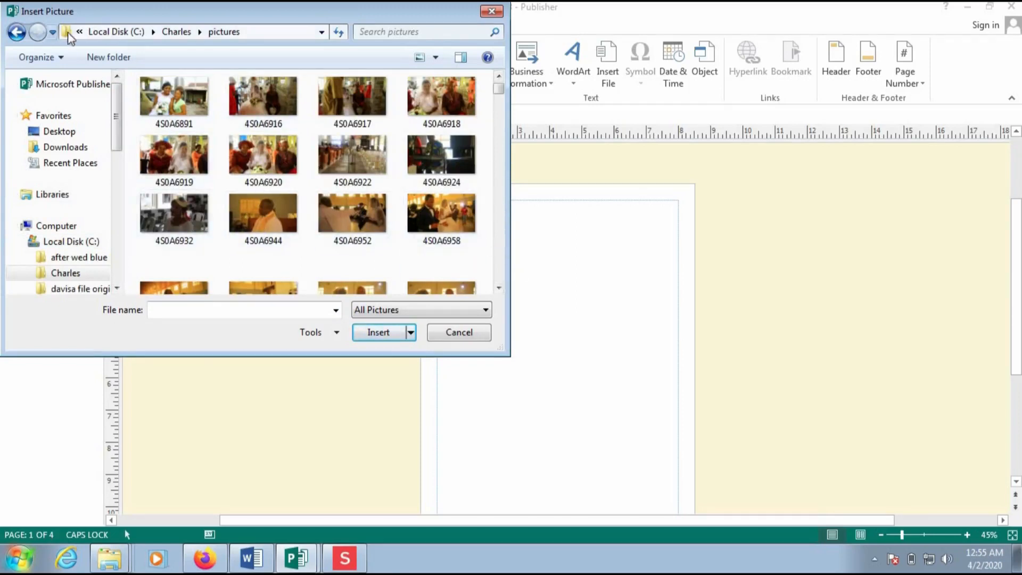
left_click(16, 33)
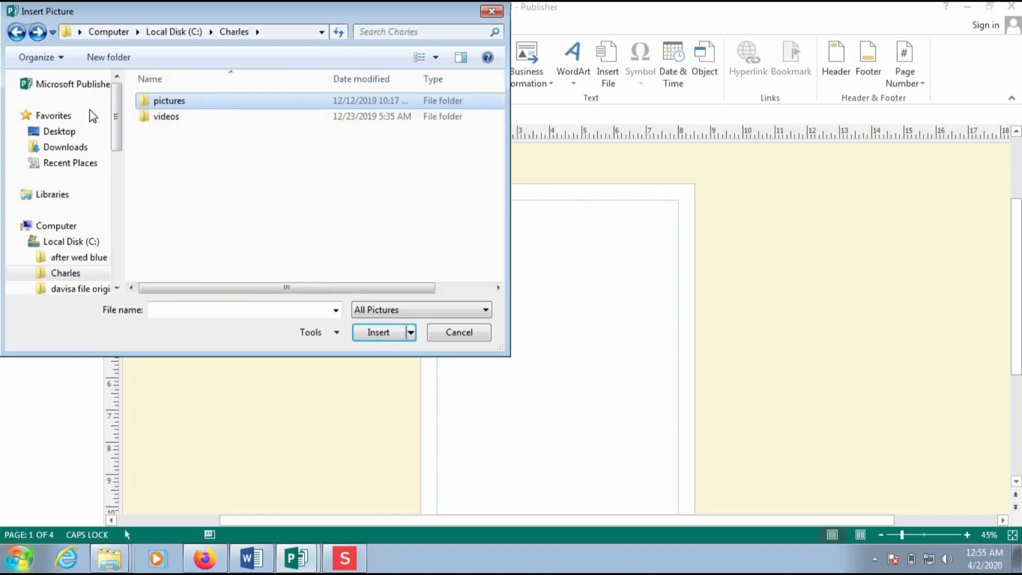
double_click(169, 102)
scroll(500, 90, "down", 1)
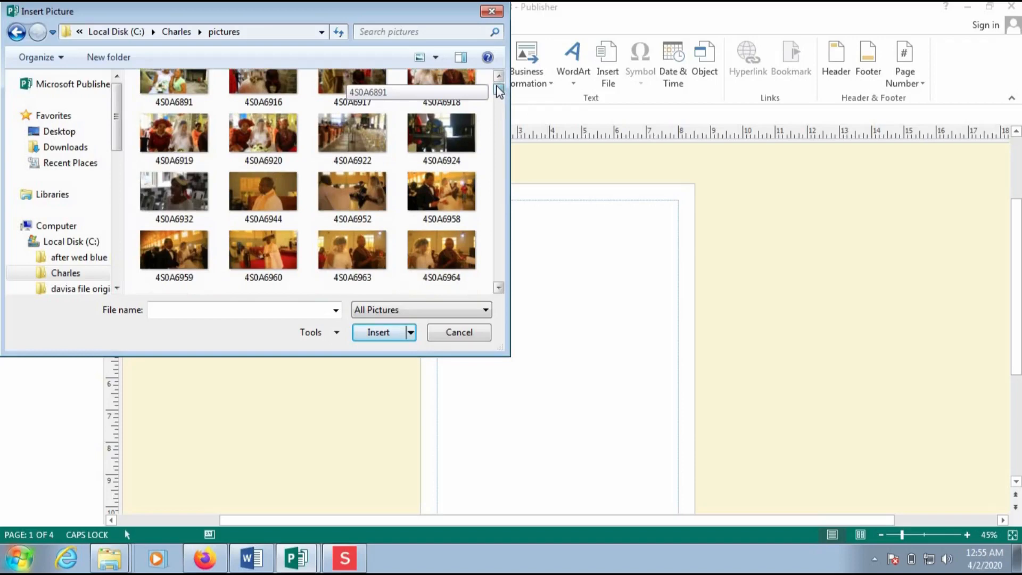
scroll(499, 90, "up", 1)
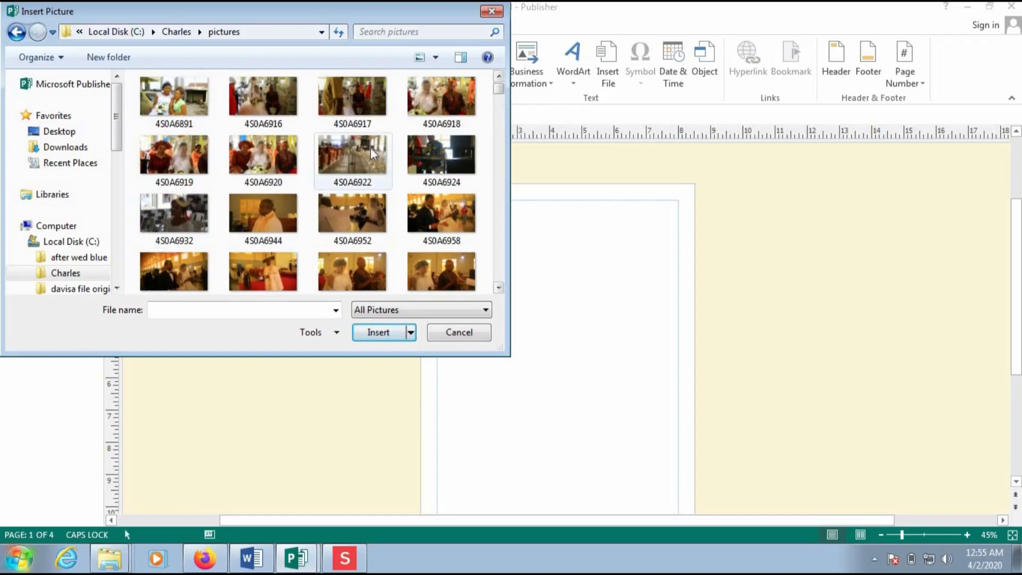
- Insert photo 4S0A6922 and drag it to the master page's top-right corner
left_click(358, 161)
left_click(390, 333)
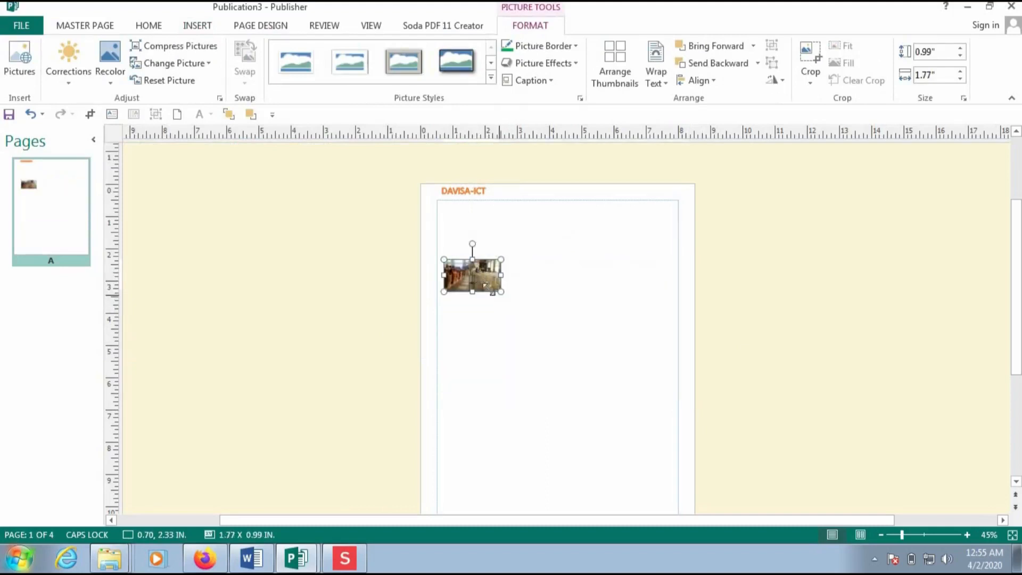
left_click_drag(478, 273, 672, 201)
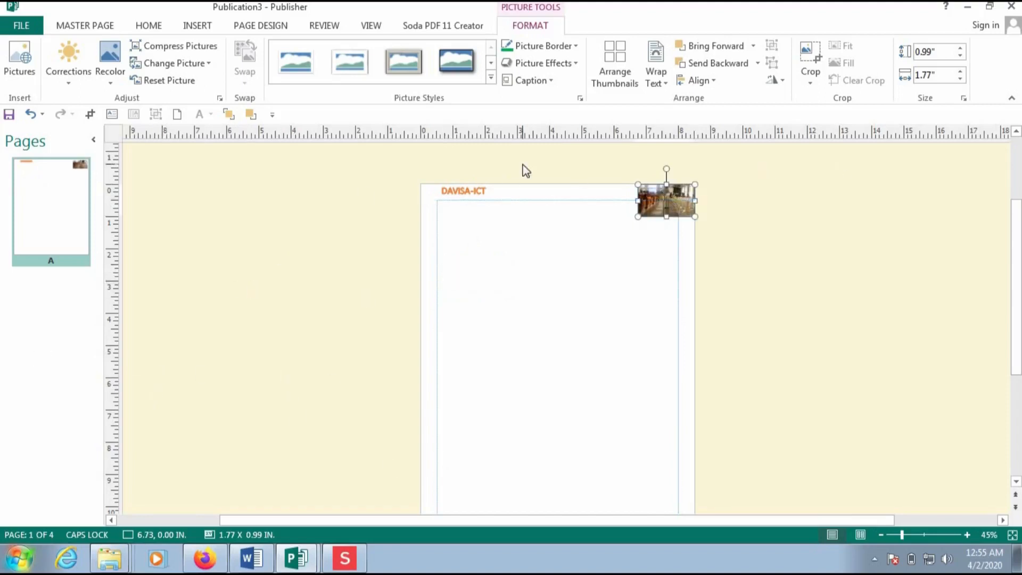
left_click(508, 400)
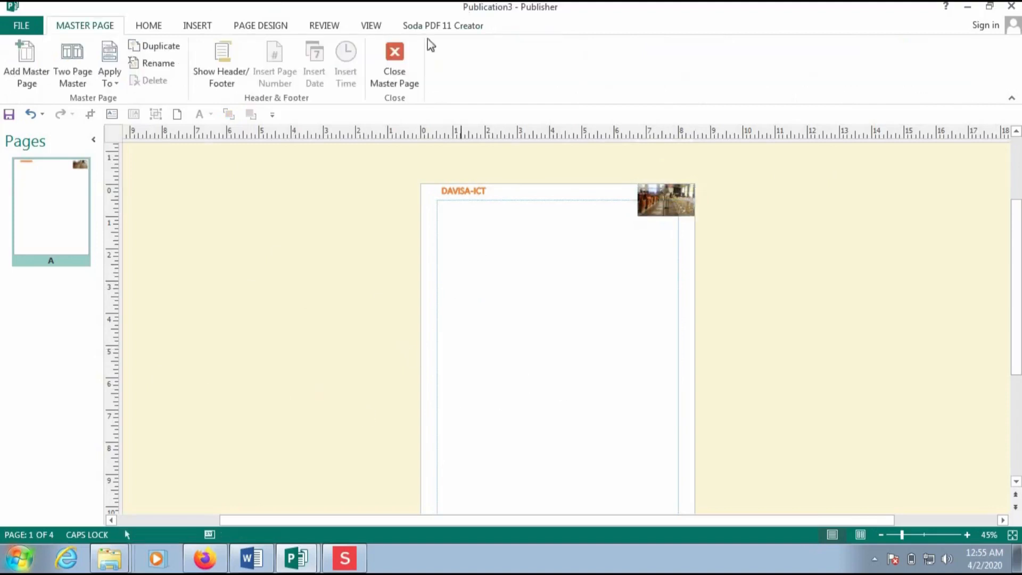
left_click(392, 88)
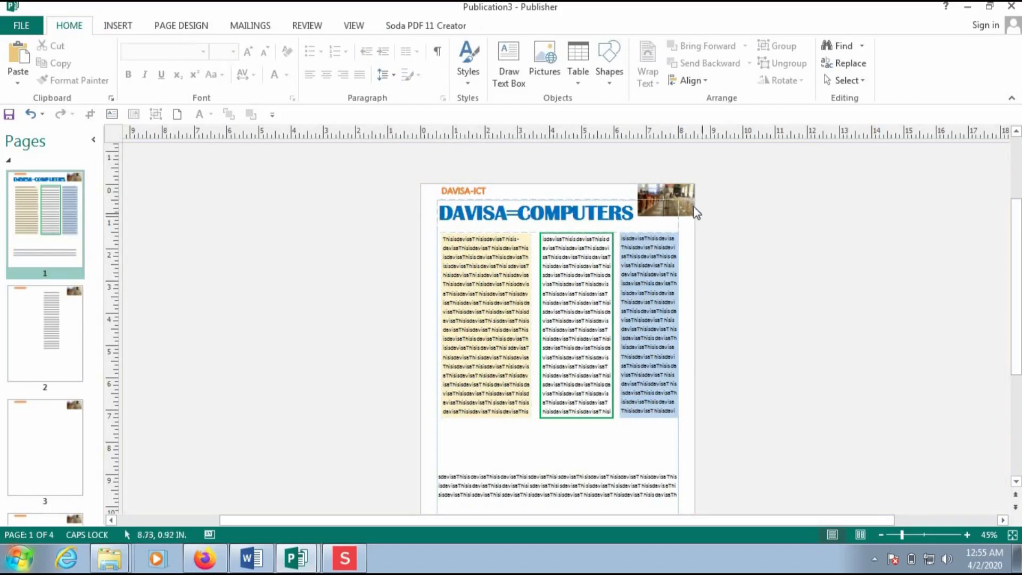
left_click(8, 318)
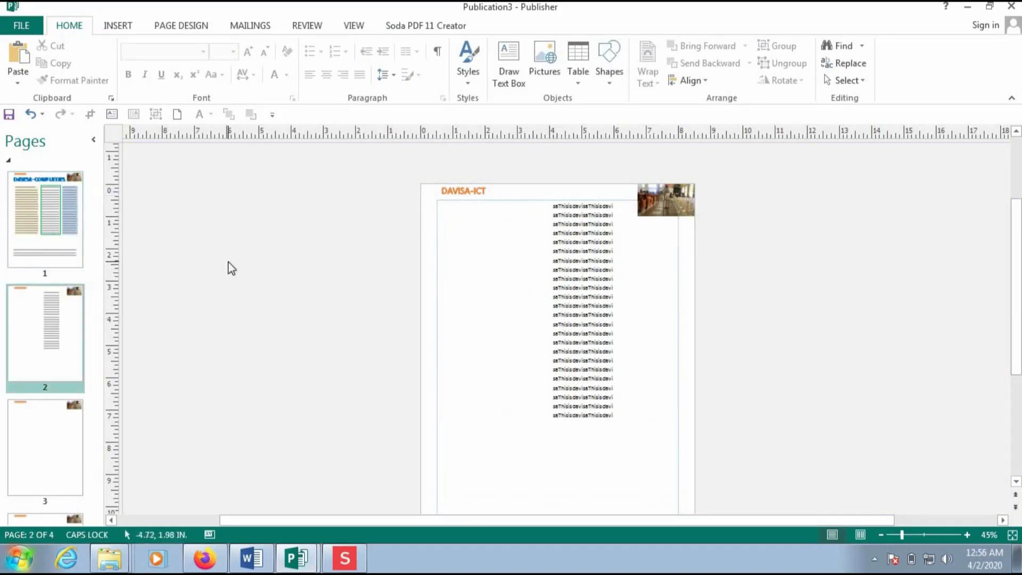
left_click(44, 423)
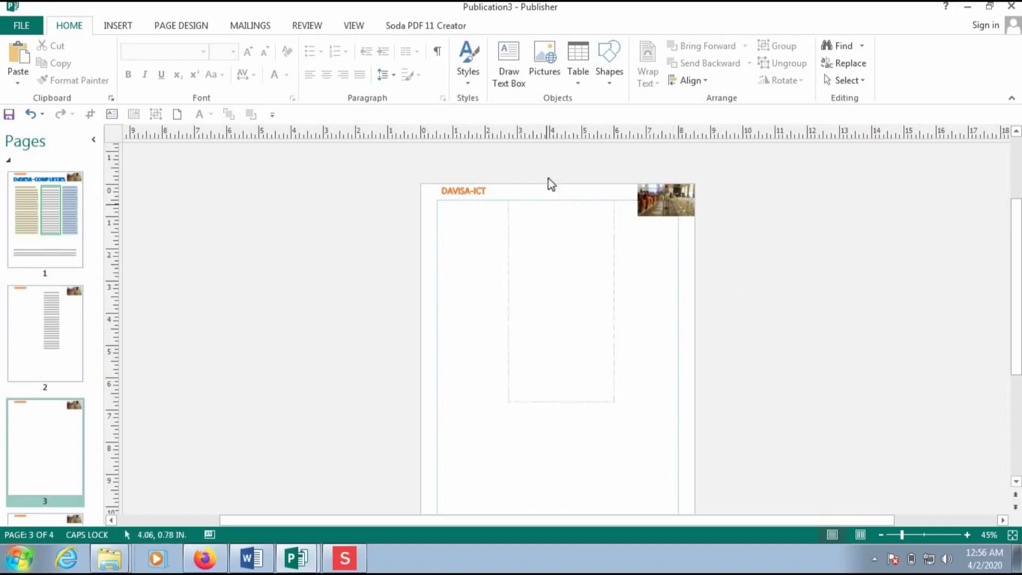
left_click(47, 514)
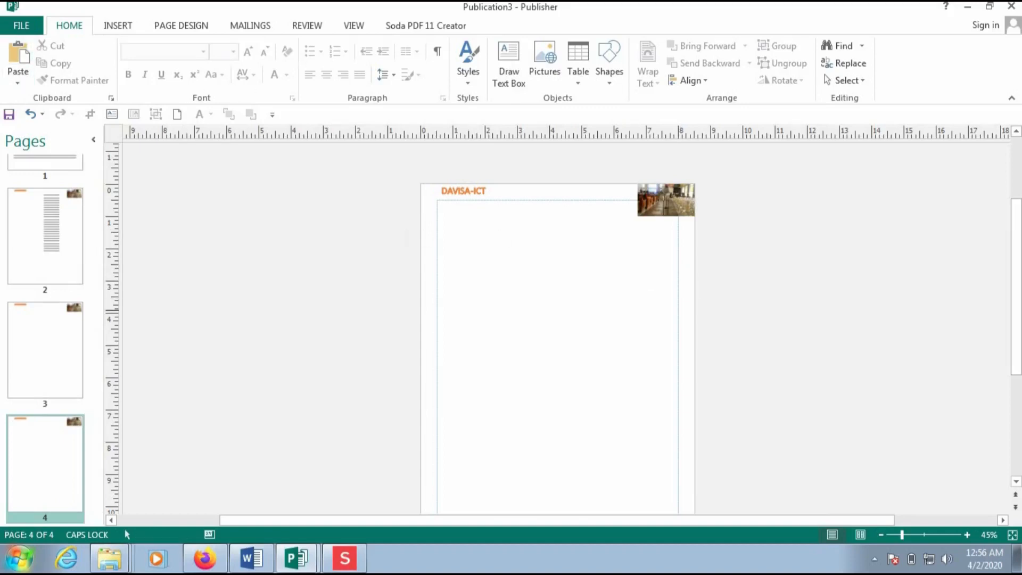
left_click_drag(1017, 319, 1015, 351)
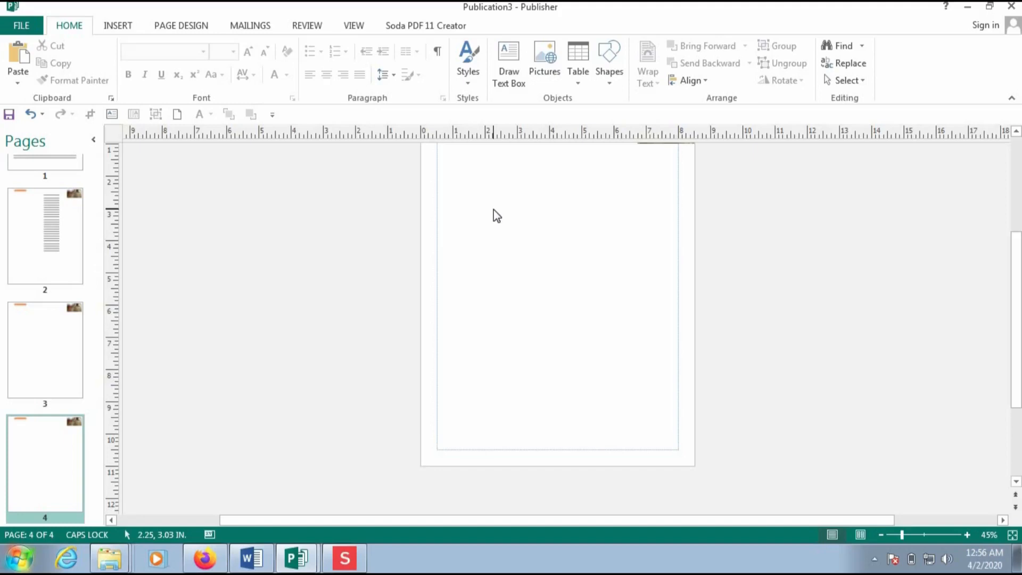
key("ctrl+m")
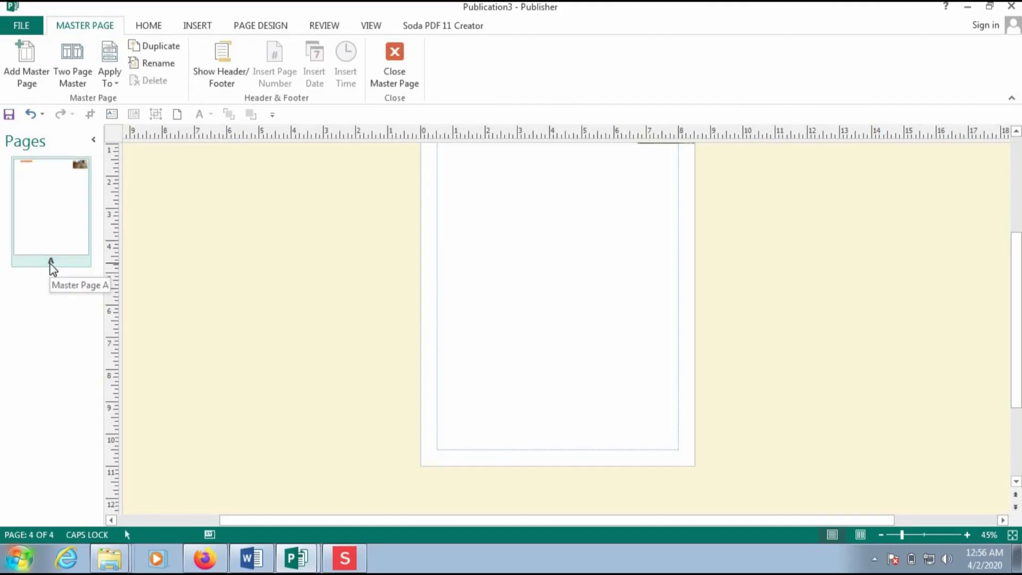
- Switch to the master page footer and type the contact phone number into it
left_click(235, 86)
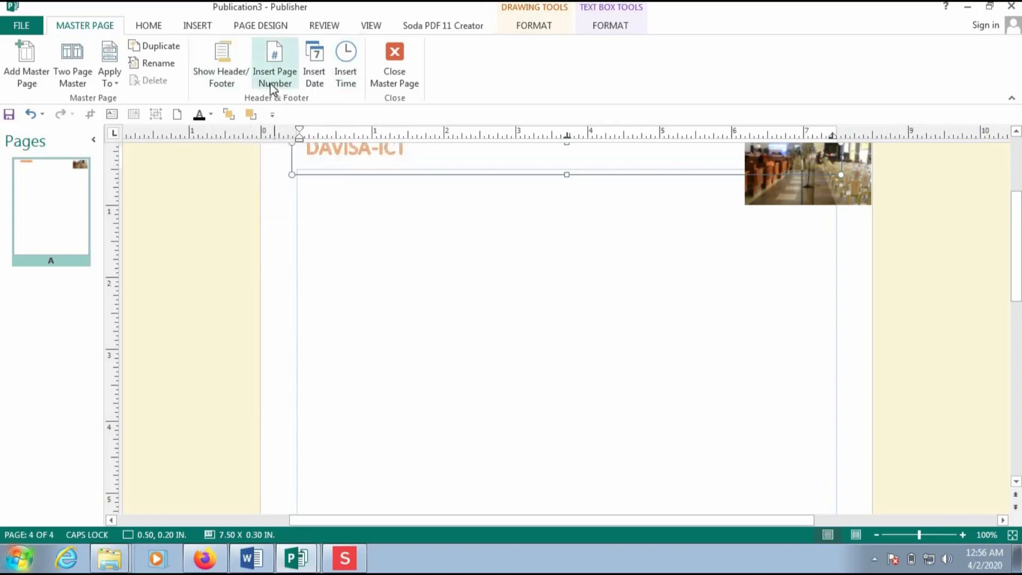
left_click(221, 82)
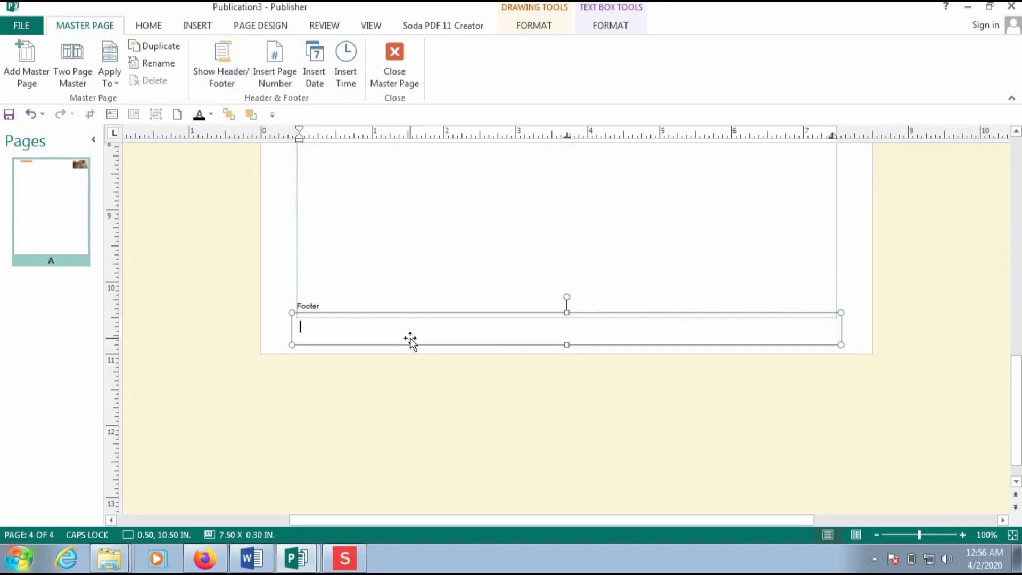
type("1")
key("BackSpace")
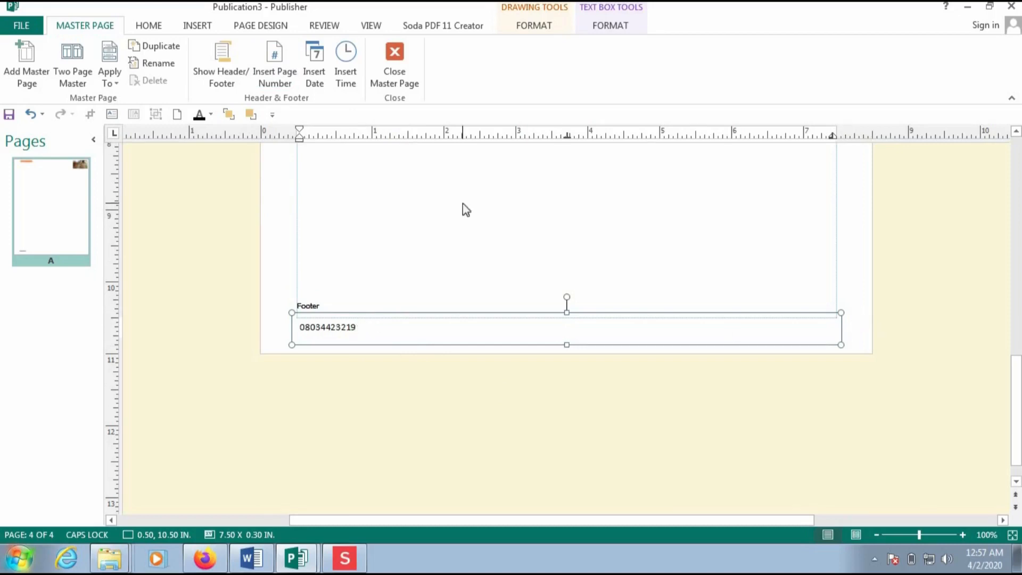
left_click(145, 28)
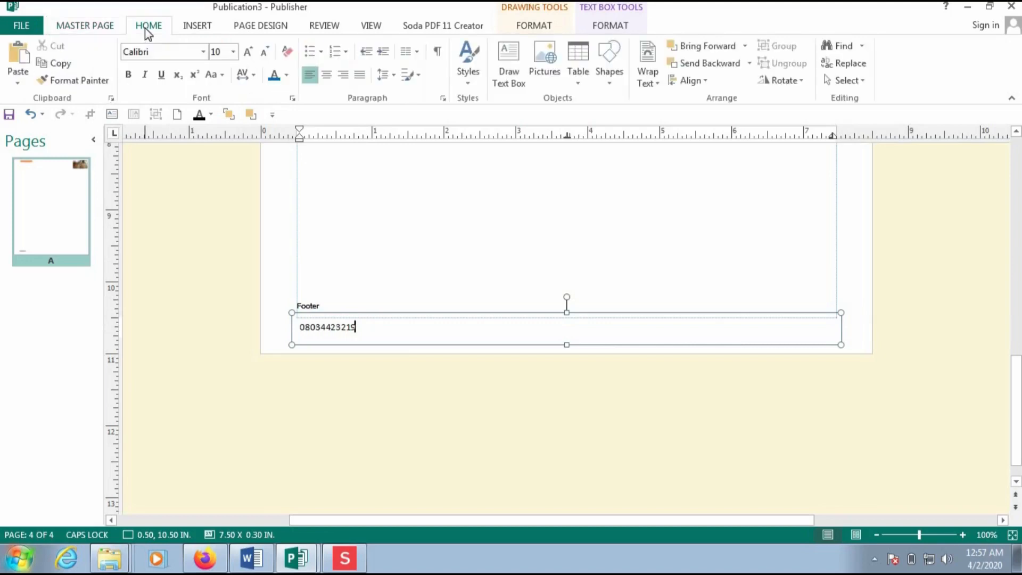
- Draw a small text box at the footer's right end and insert a page number field
left_click(508, 78)
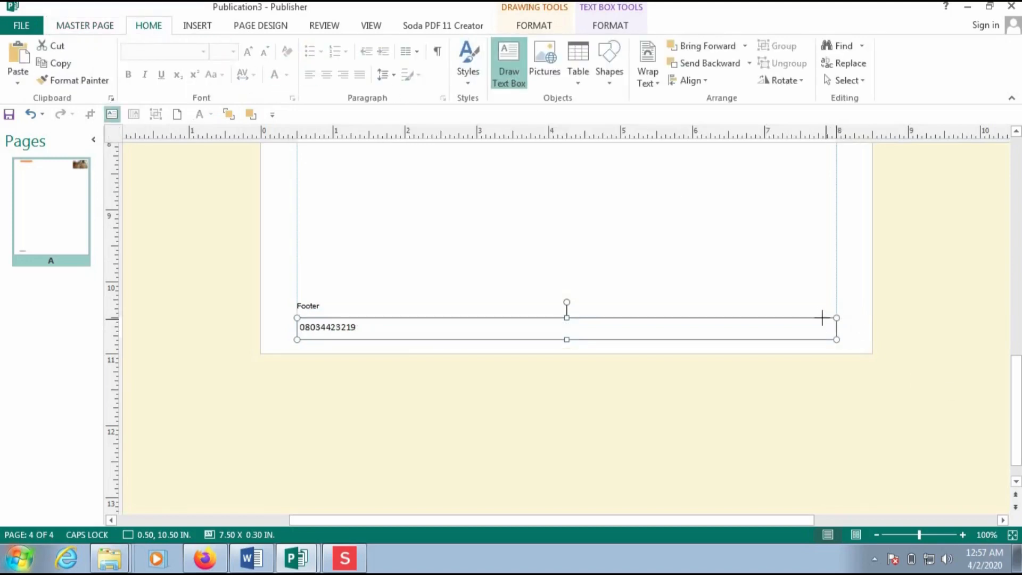
left_click_drag(803, 317, 836, 342)
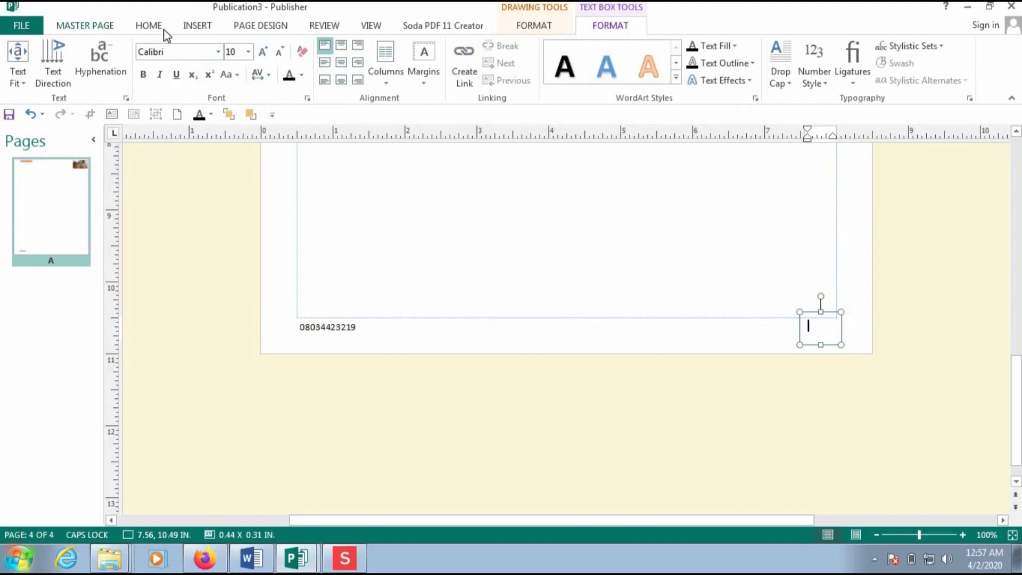
left_click(197, 29)
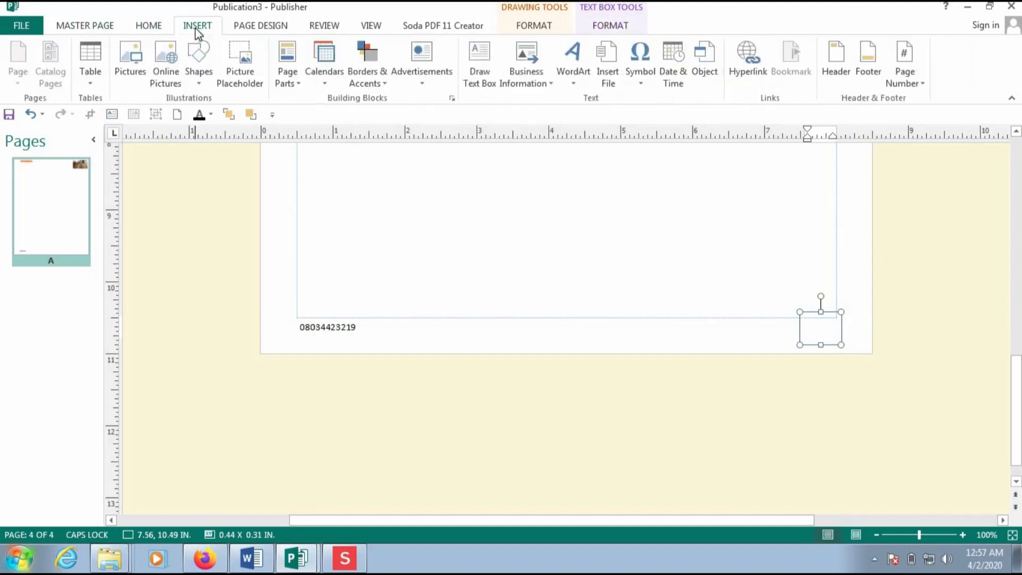
left_click(92, 29)
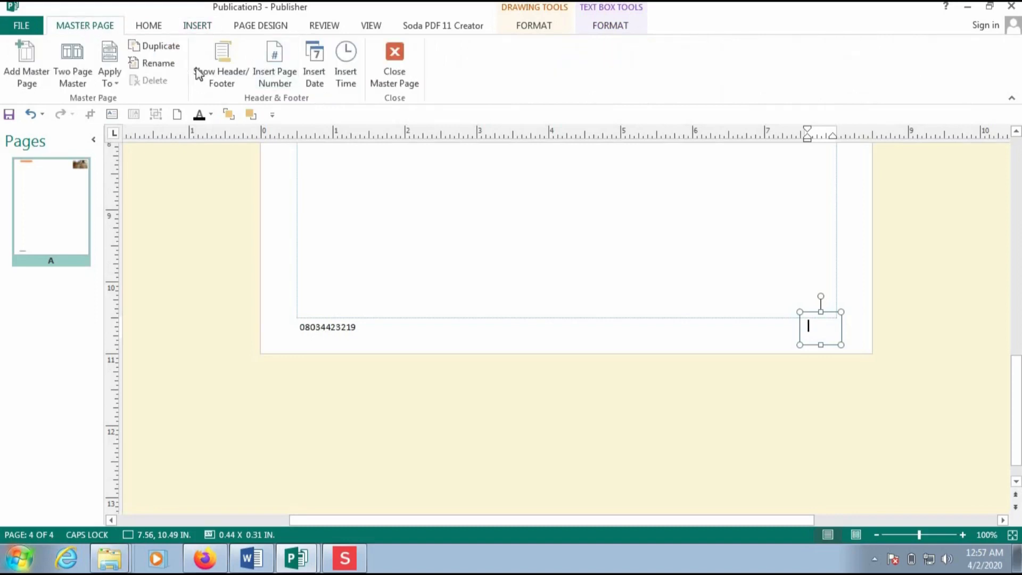
left_click(277, 82)
left_click(829, 330)
key("Escape")
- Format the page number as 20 pt red, then close the master page
double_click(814, 326)
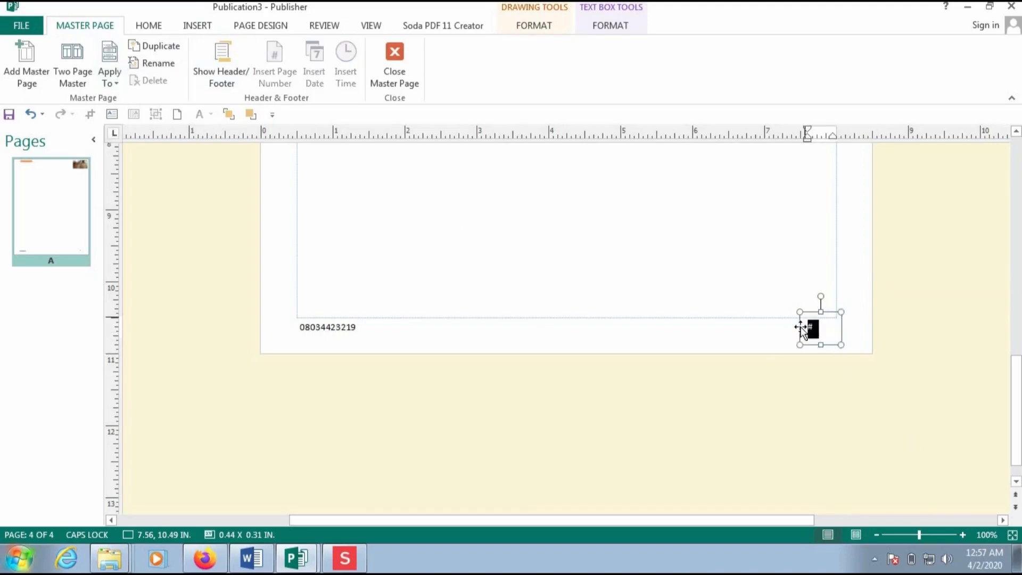
left_click(909, 286)
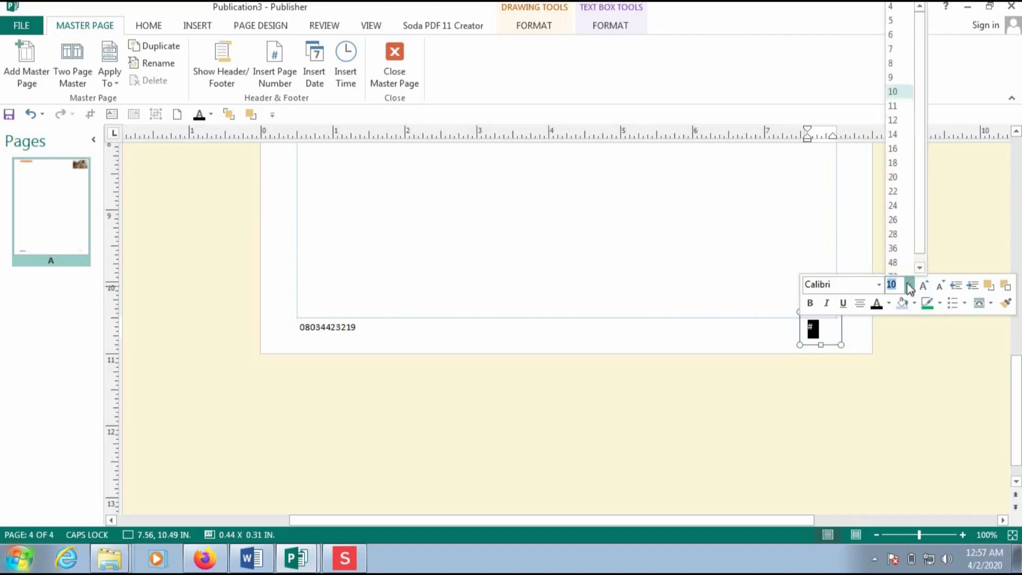
left_click(897, 180)
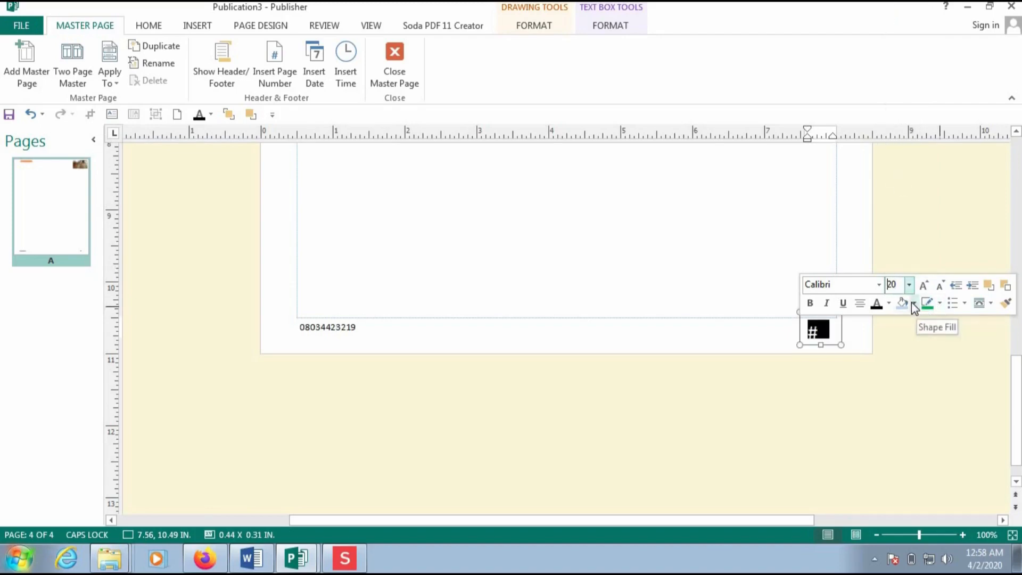
left_click(888, 304)
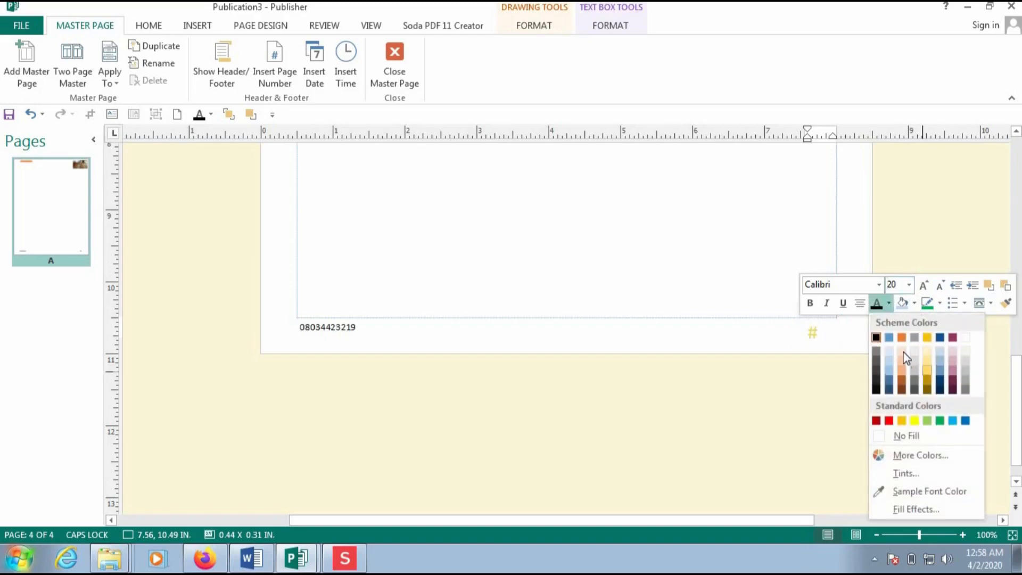
left_click(880, 421)
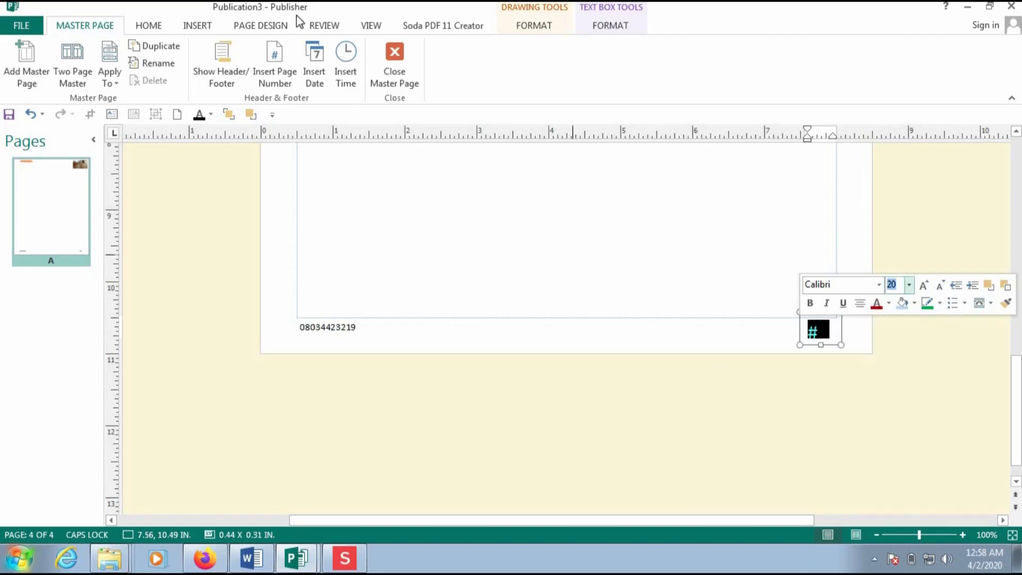
left_click(401, 79)
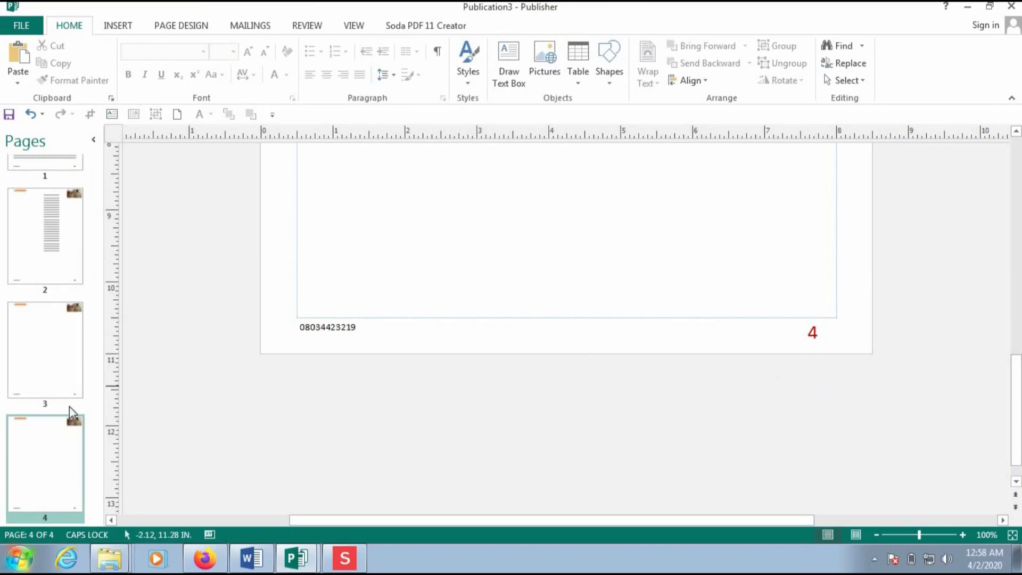
- Step through pages 3, 2, 1, 2, 3 and 4 to check each page number
left_click(20, 336)
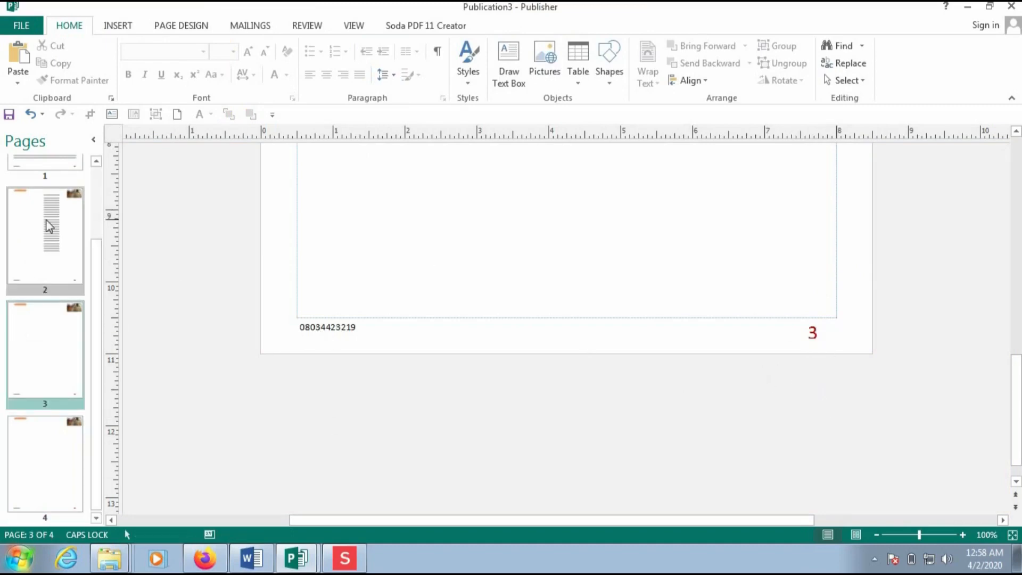
left_click(42, 245)
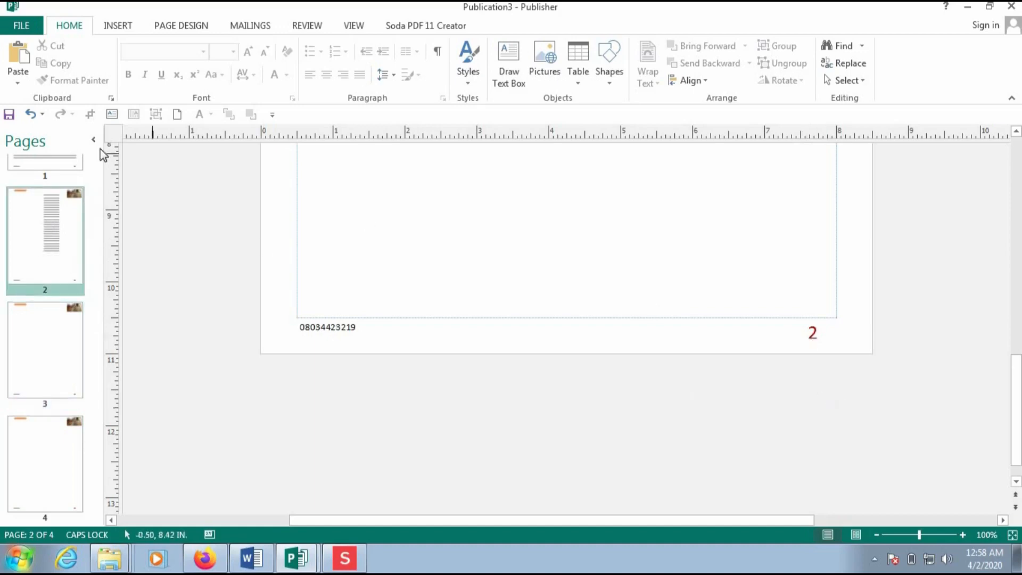
left_click(53, 166)
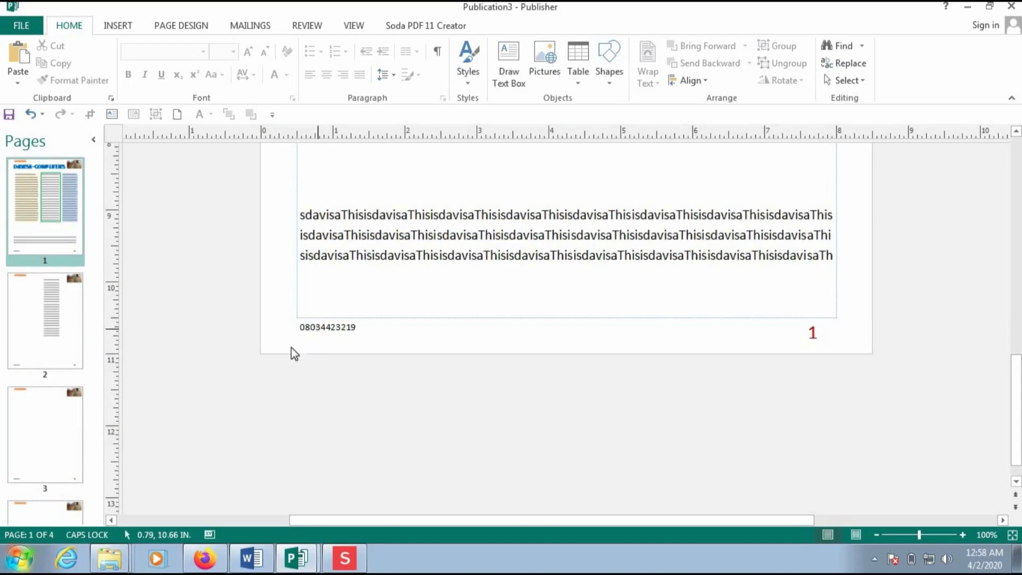
left_click(50, 322)
left_click(52, 406)
left_click(40, 501)
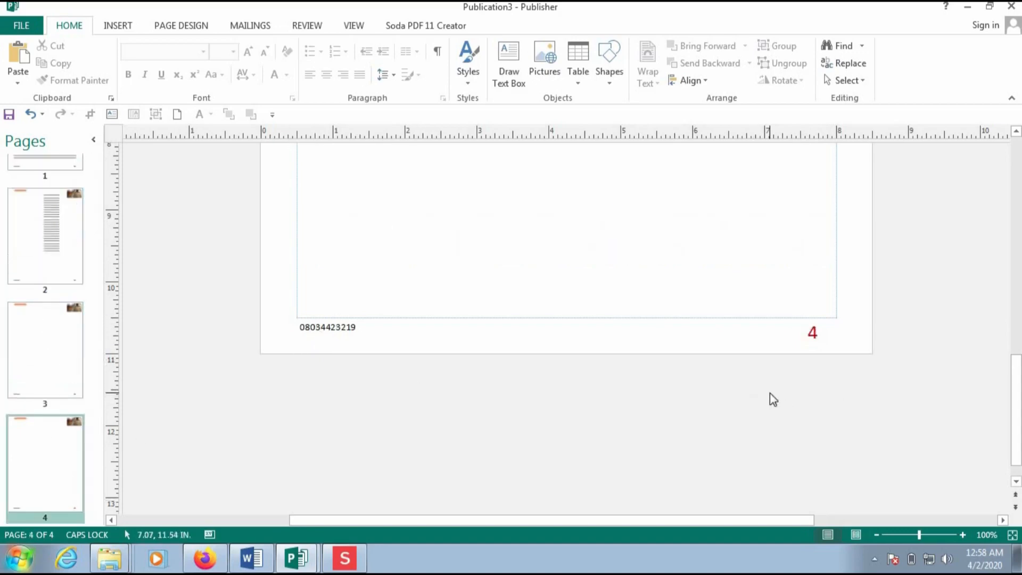
- Return to page 1 and scroll down to the DAVISA=COMPUTERS heading and columns
left_click(1018, 307)
scroll(1018, 277, "up", 3)
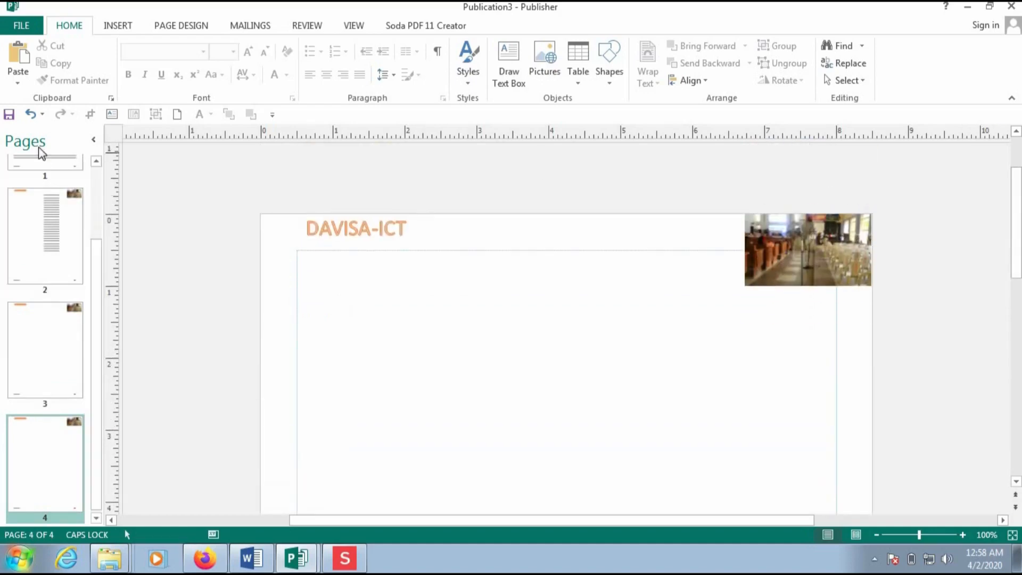
left_click(42, 162)
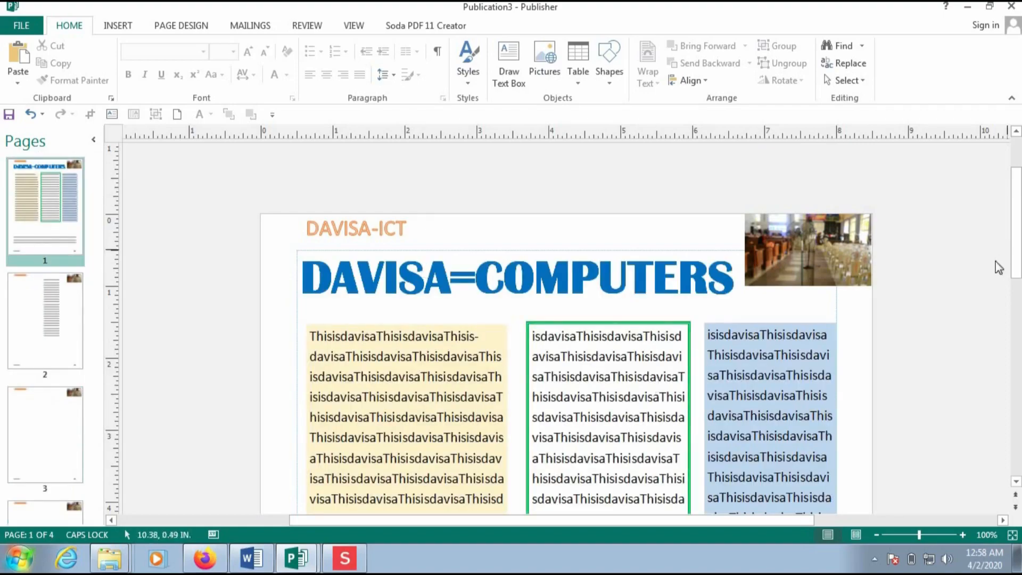
left_click_drag(1018, 247, 999, 262)
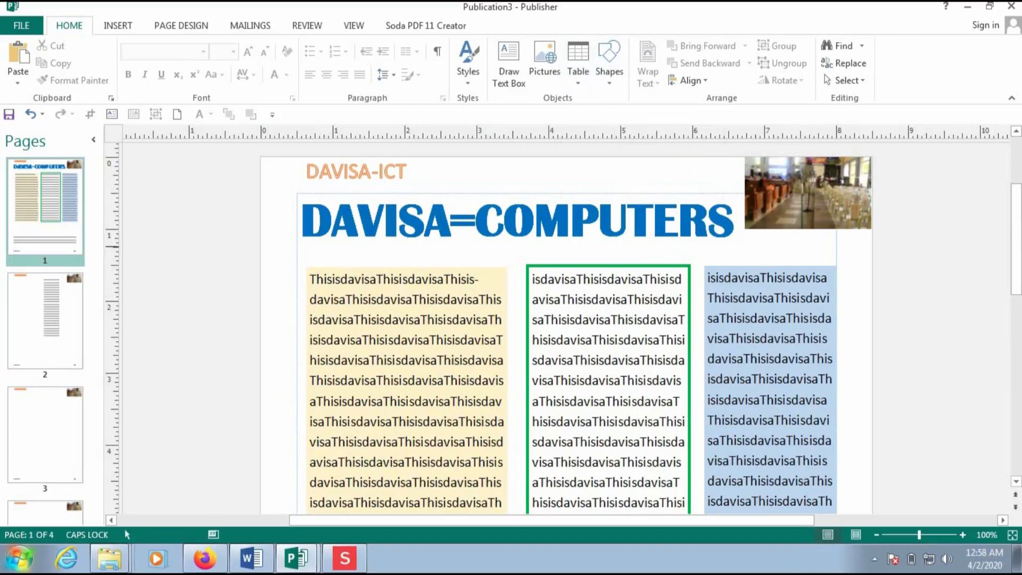
left_click_drag(1015, 234, 997, 338)
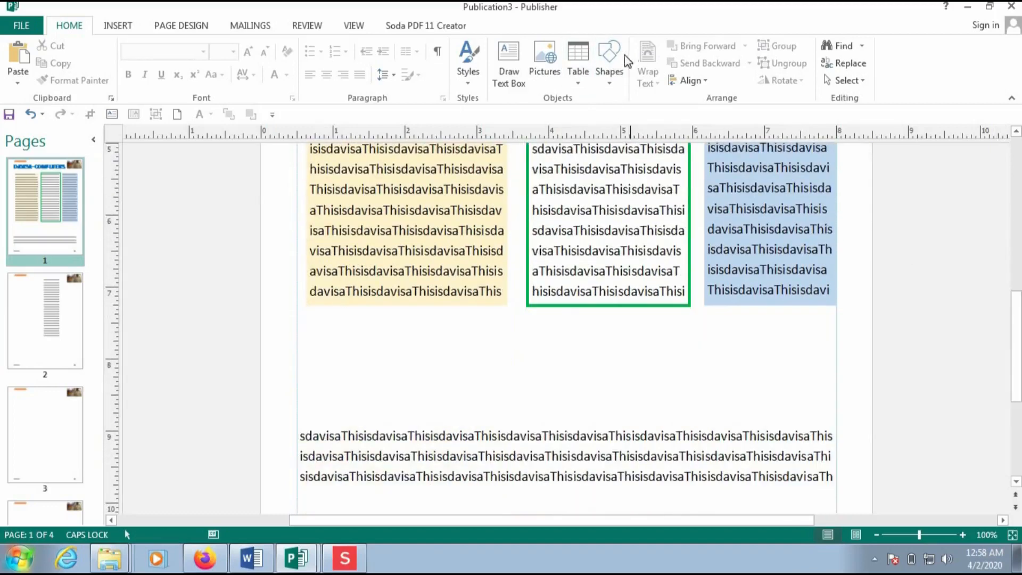
- Draw a star below page 1's text columns and style it as an unfilled grey outline
left_click(609, 64)
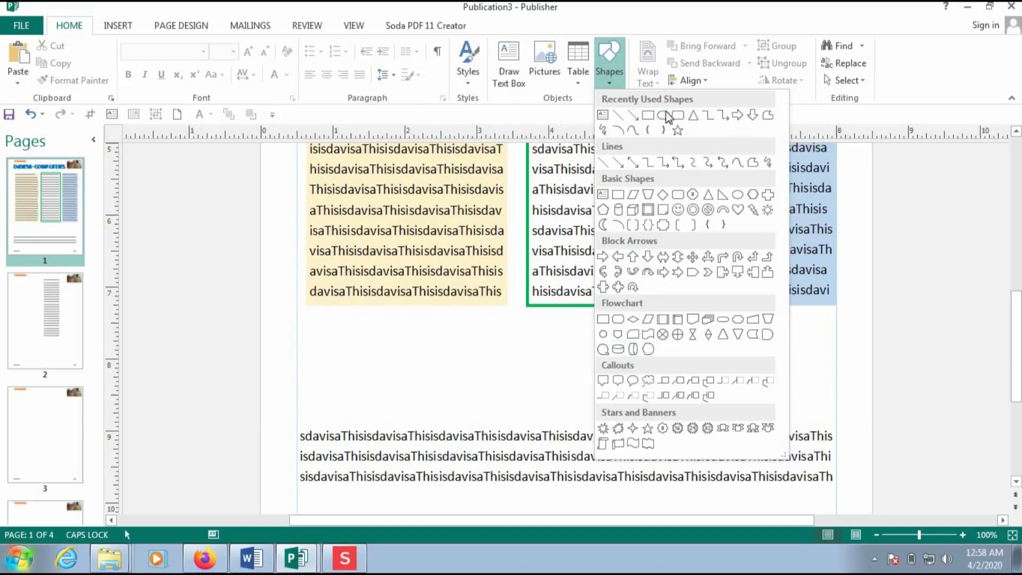
left_click(678, 132)
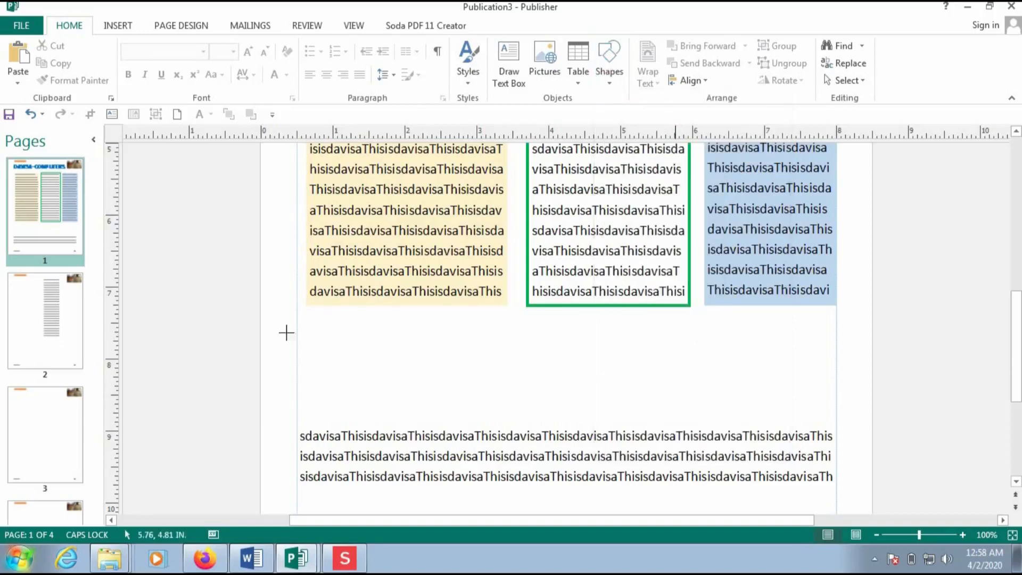
mouse_move(326, 324)
left_mouse_down()
mouse_move(420, 422)
mouse_move(475, 432)
left_mouse_up()
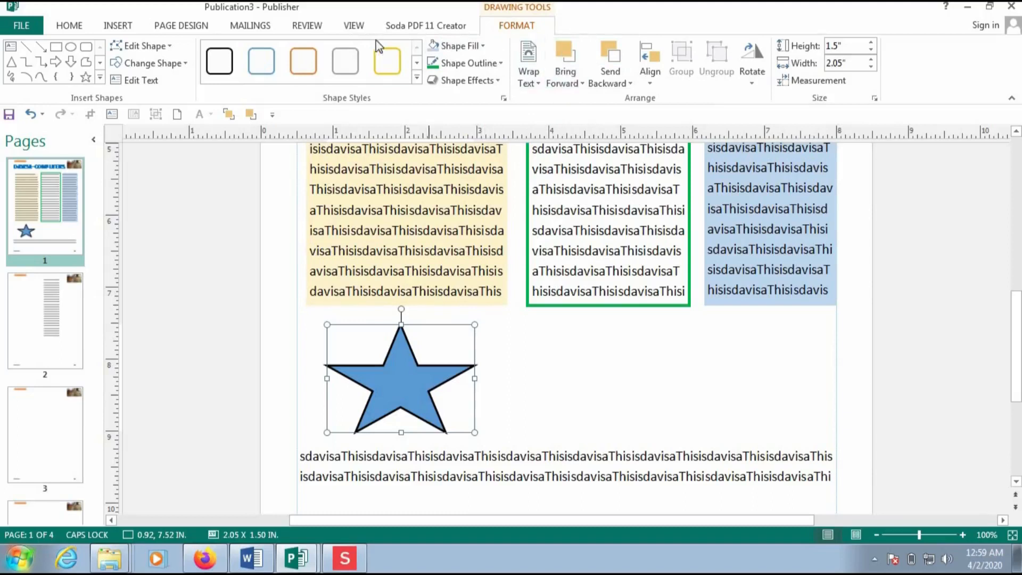
left_click(387, 60)
left_click(350, 60)
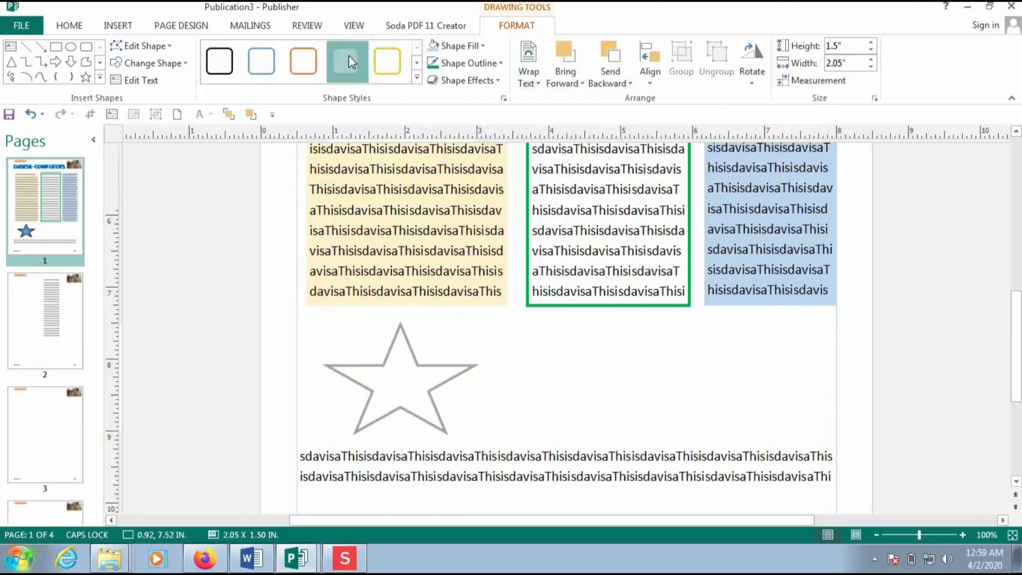
left_click(114, 29)
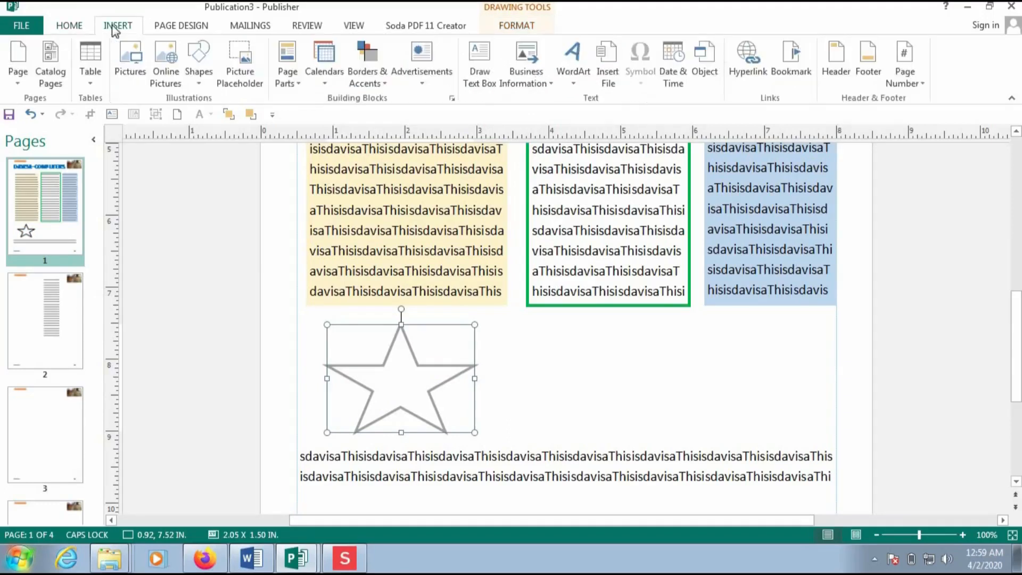
- Create red arched WordArt reading DAVISA at size 44
left_click(570, 75)
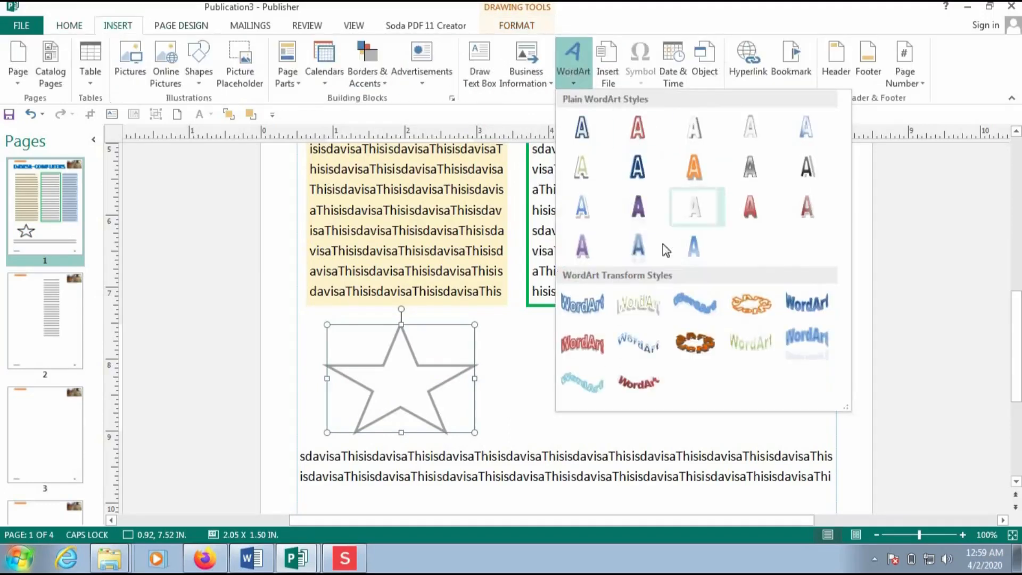
left_click(586, 347)
type("D")
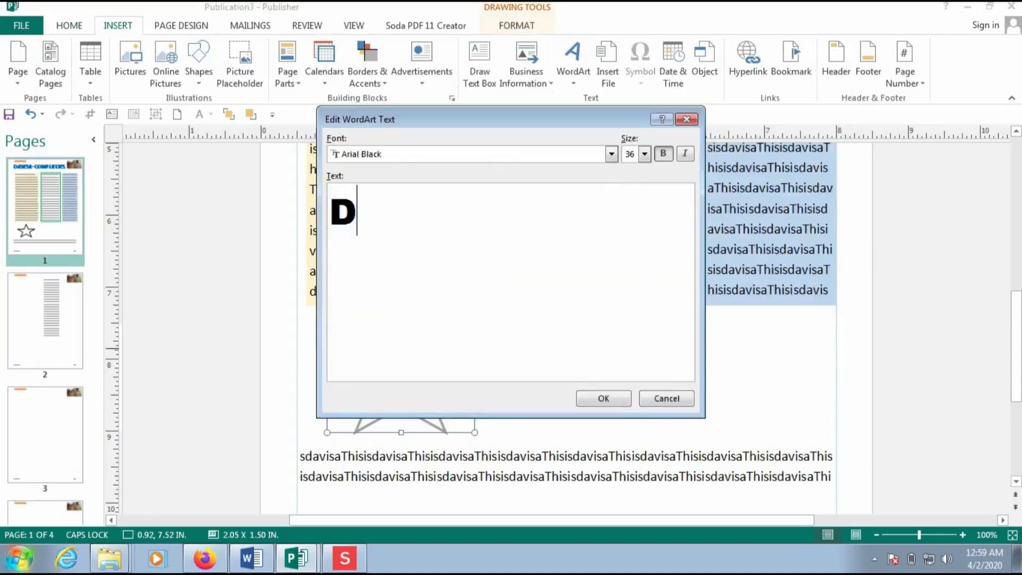
type("AVISA")
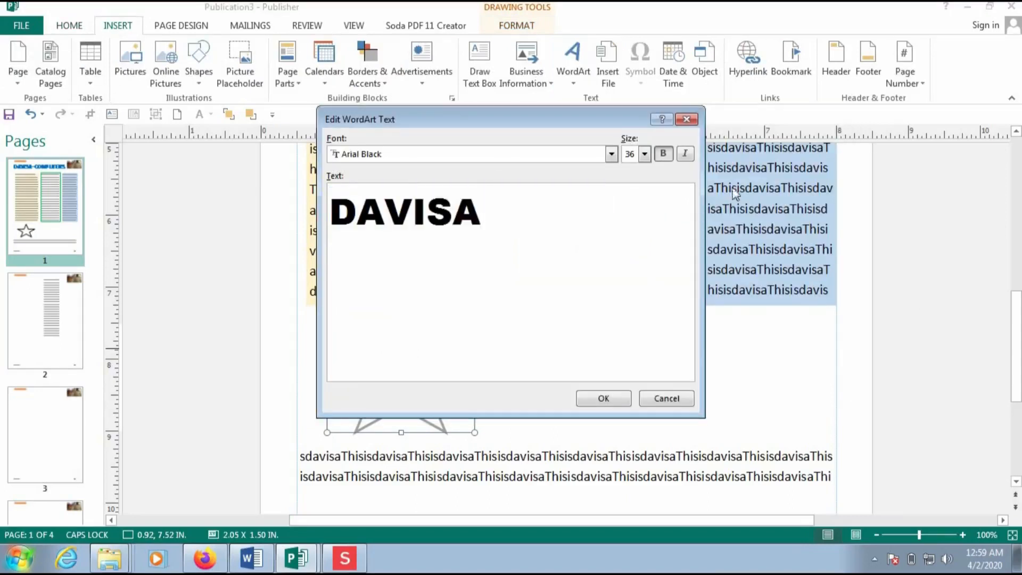
left_click(645, 156)
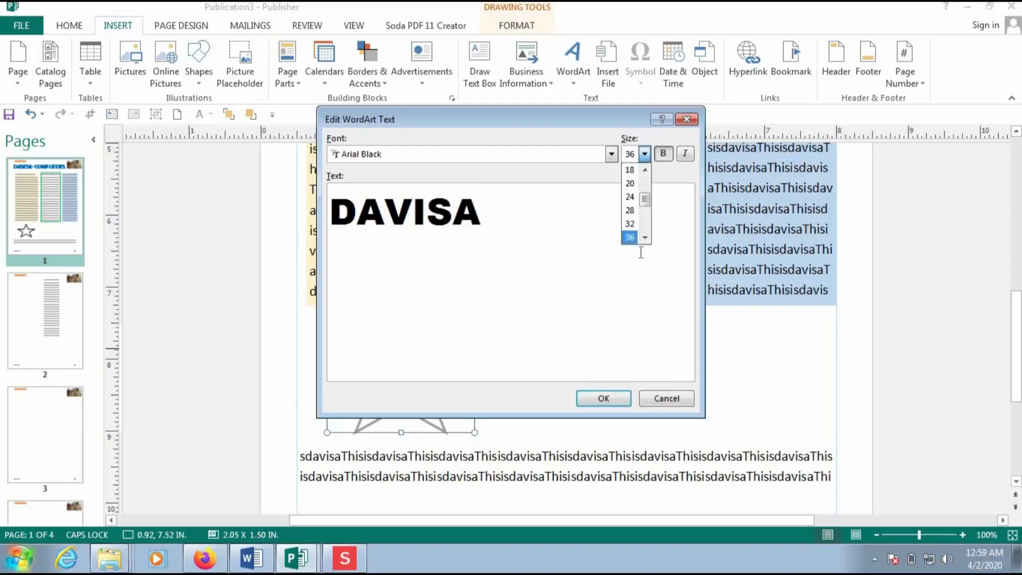
left_click(646, 238)
left_click(646, 238)
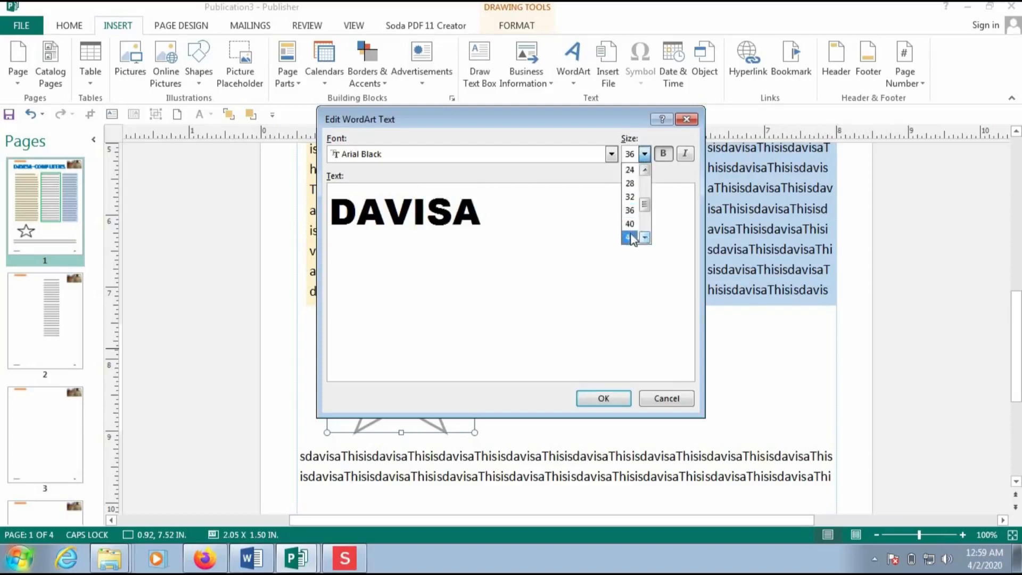
left_click(632, 237)
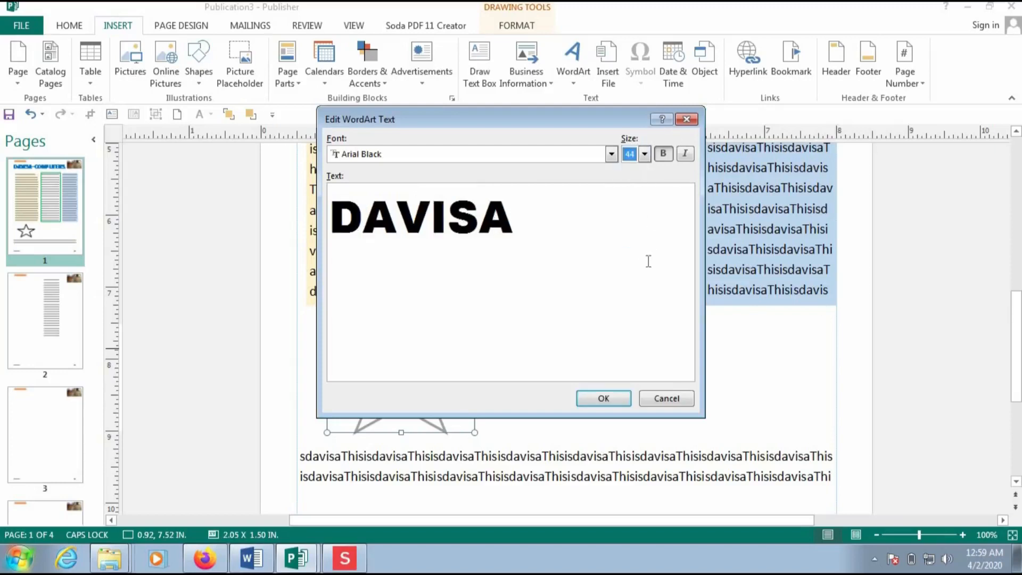
- Set the WordArt font to Arial Black, confirm it, and place it right of the star
left_click(611, 155)
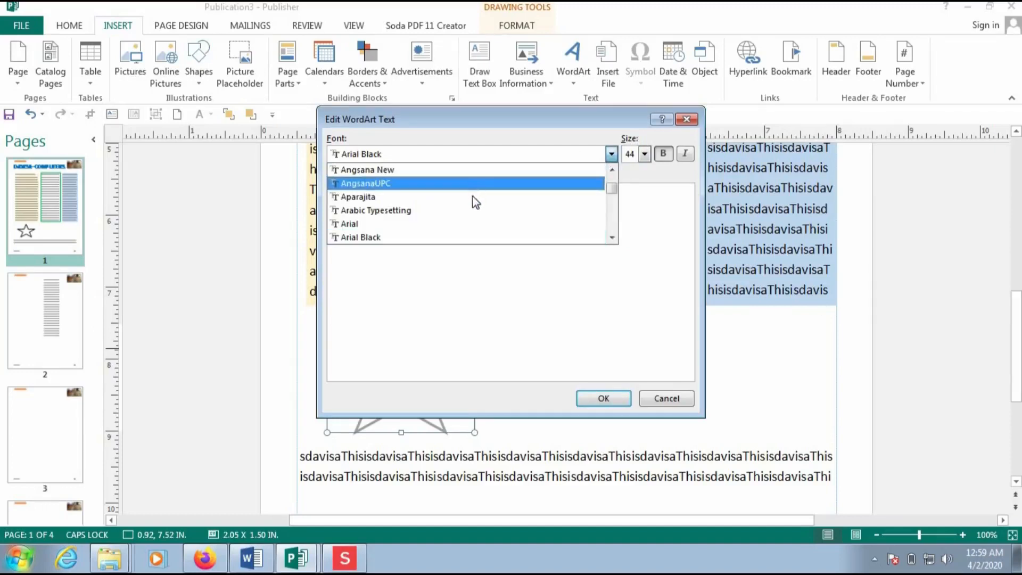
left_click(474, 197)
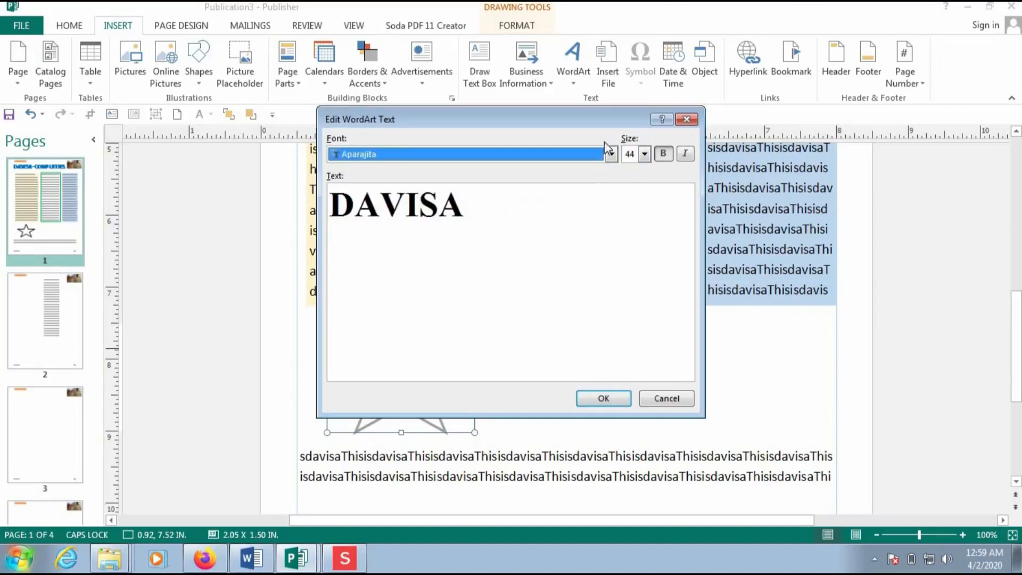
left_click(611, 155)
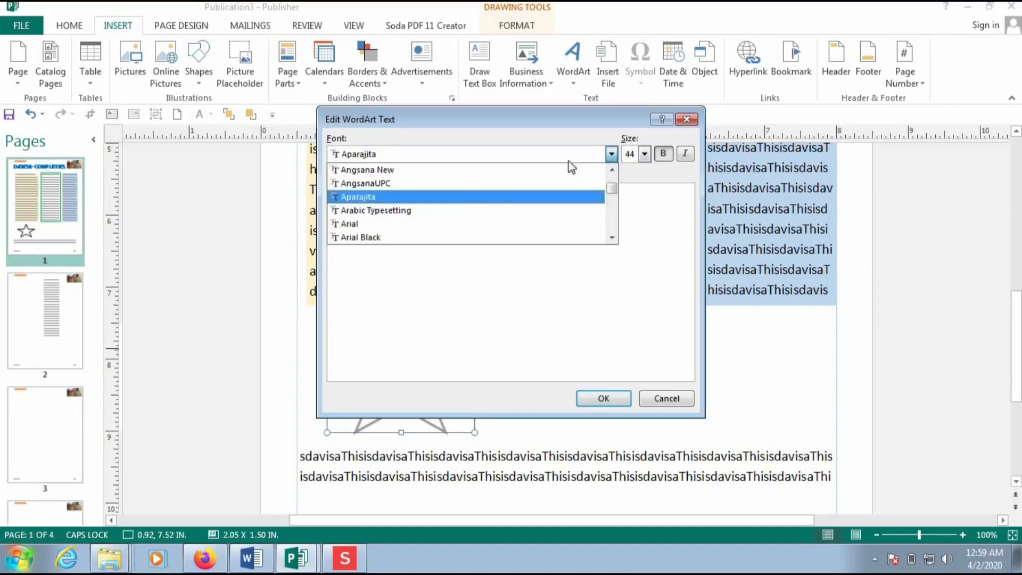
left_click(446, 170)
left_click(611, 155)
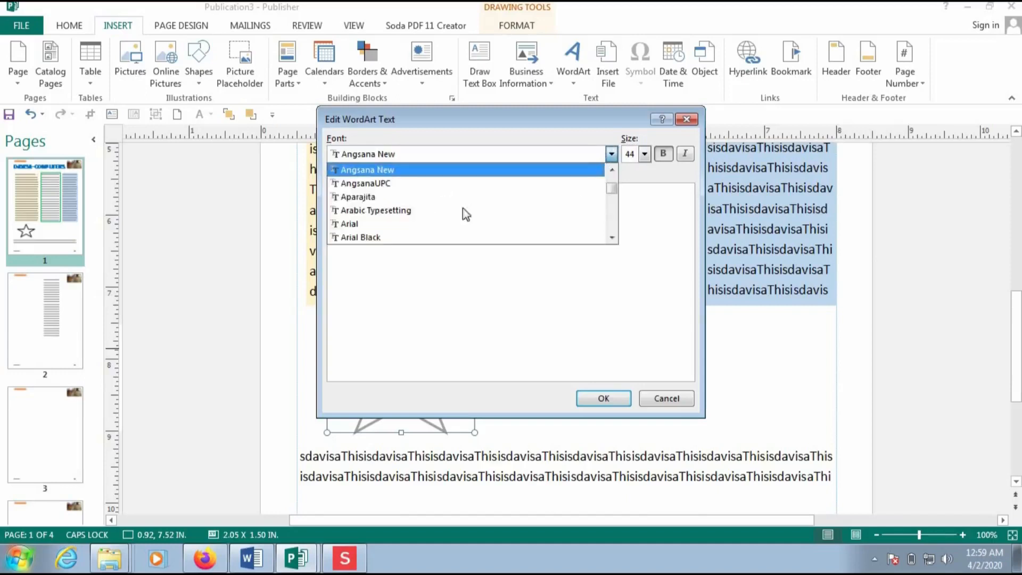
left_click(447, 236)
left_click(604, 398)
left_click_drag(542, 306, 616, 378)
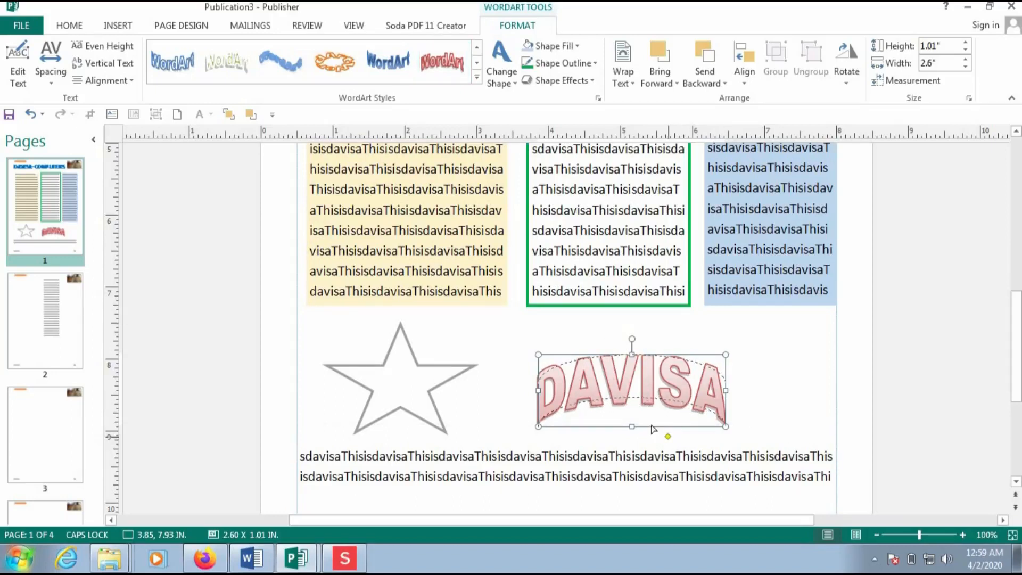
- Flatten the DAVISA WordArt, rotate it vertical, shrink to 1.38 x 0.70 in at the right edge
left_click_drag(654, 430, 654, 433)
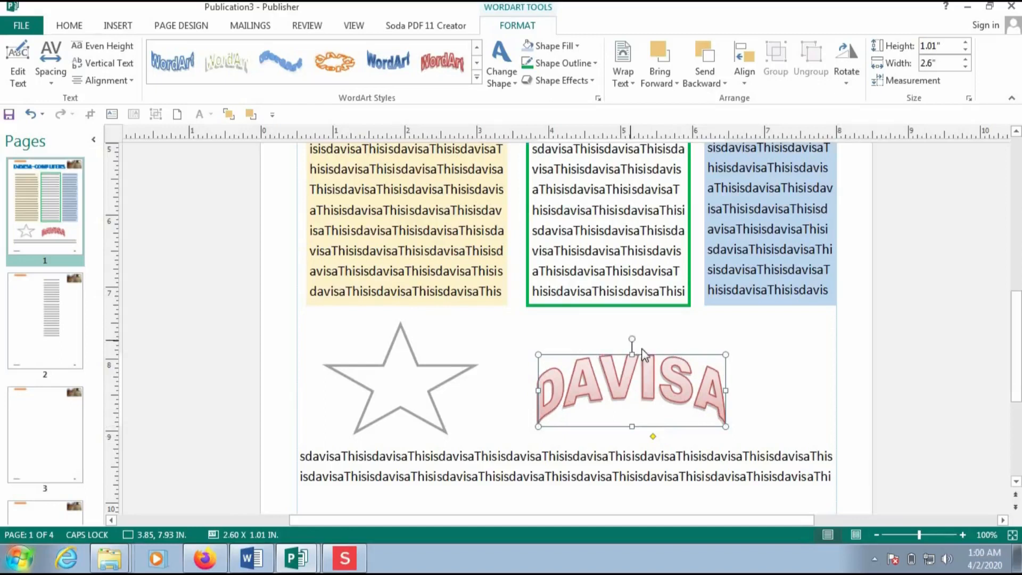
left_click_drag(630, 340, 696, 387)
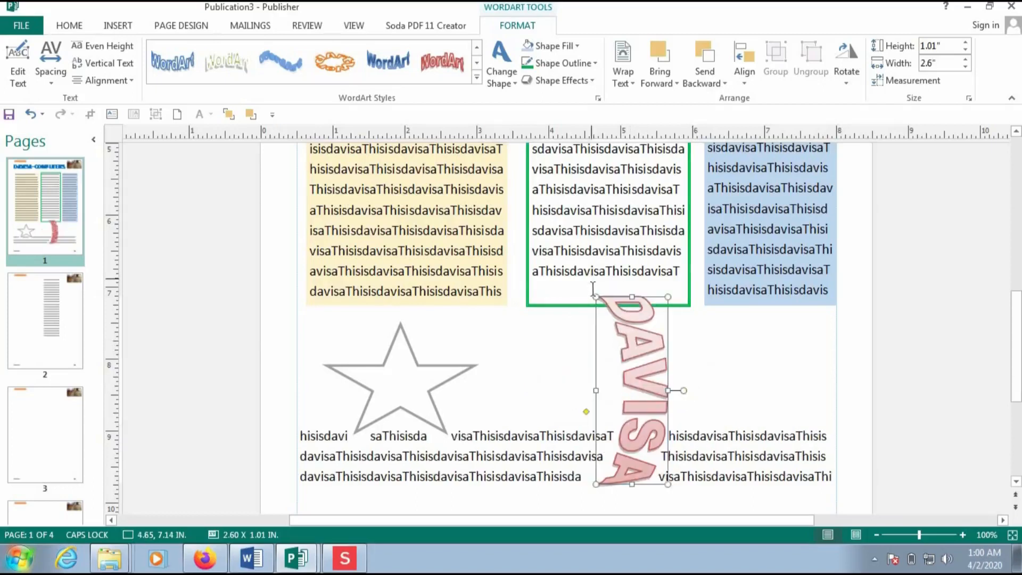
left_click_drag(596, 296, 609, 330)
left_click_drag(644, 384, 854, 309)
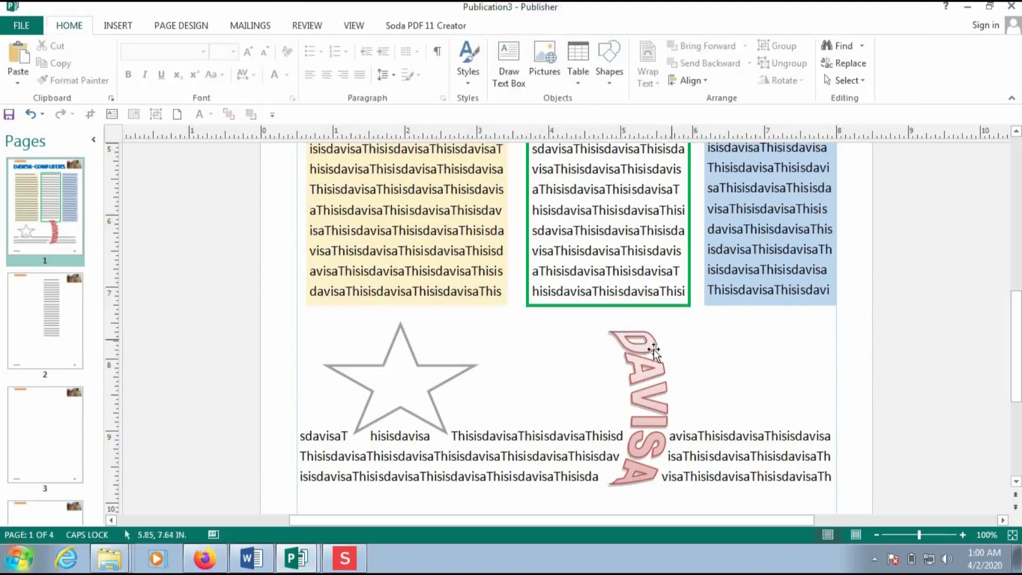
left_click_drag(641, 350, 843, 327)
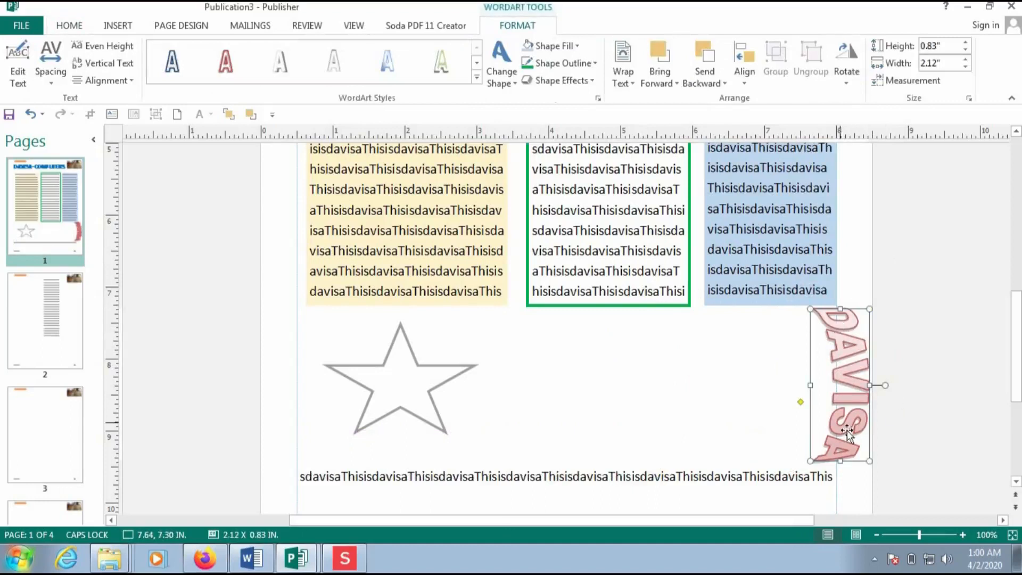
left_click_drag(819, 409, 819, 407)
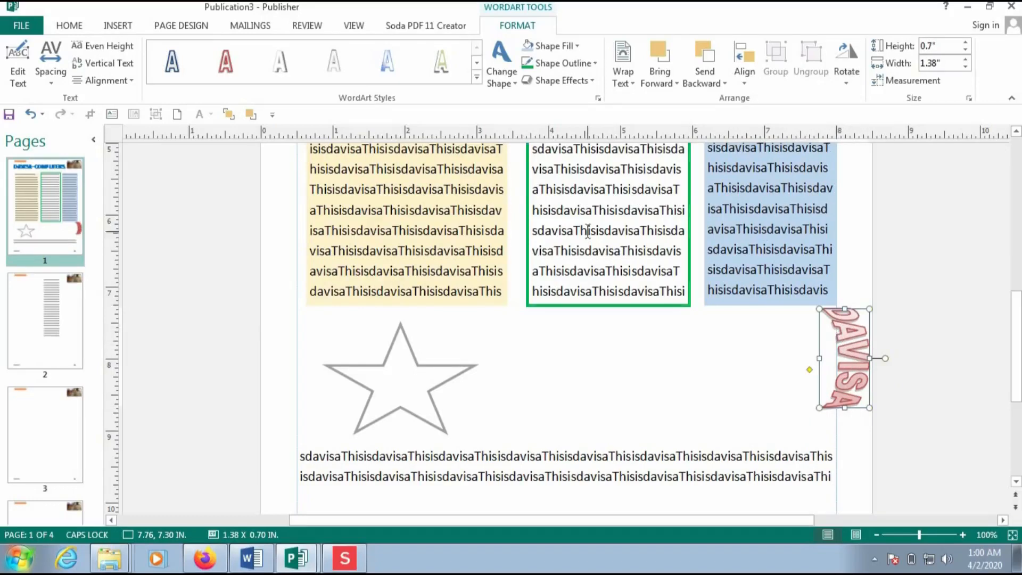
left_click(11, 27)
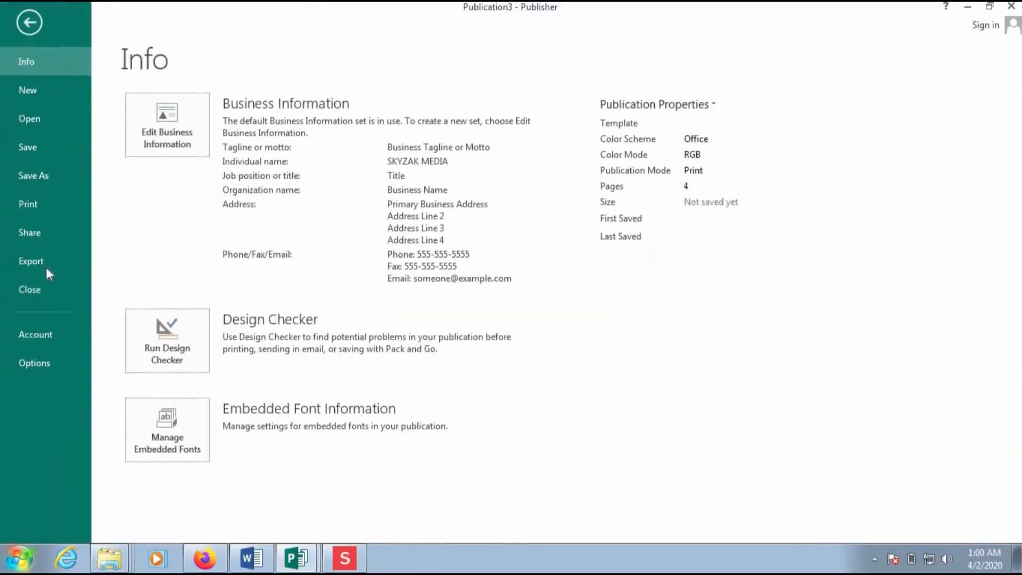
- Choose HP Deskjet 4510 series as the printer in print preview, then return to page 1
left_click(44, 201)
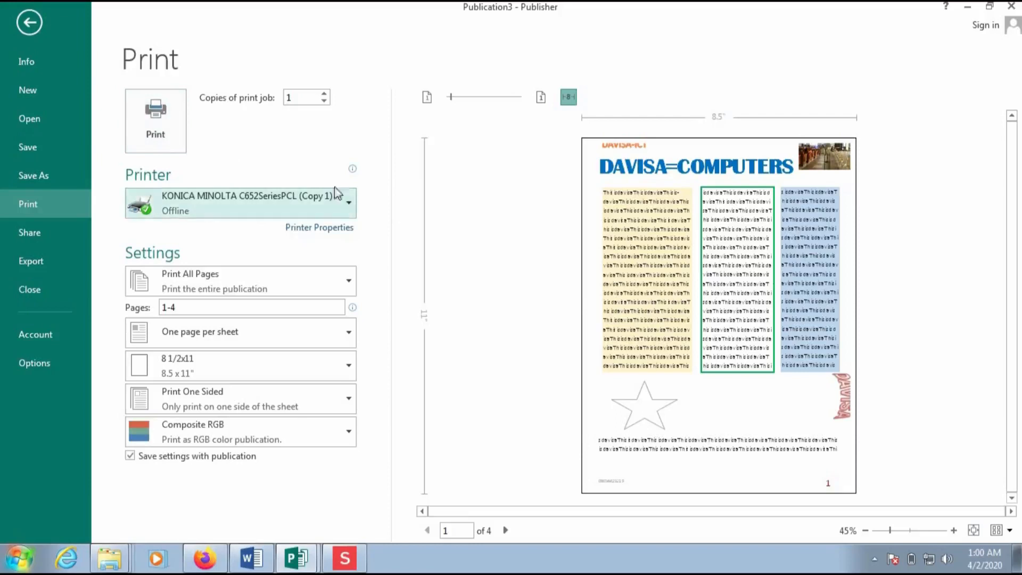
left_click(351, 203)
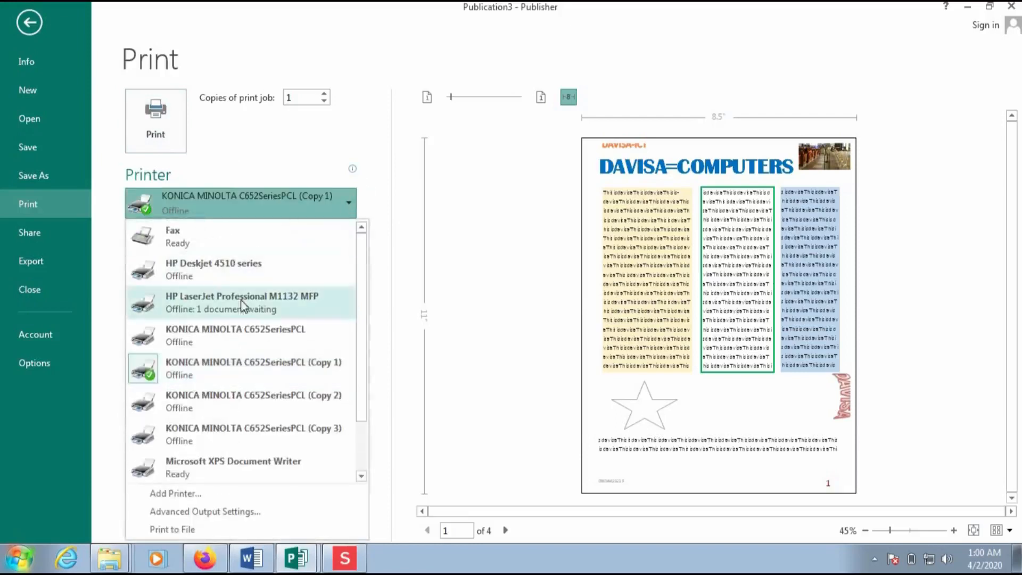
left_click(209, 274)
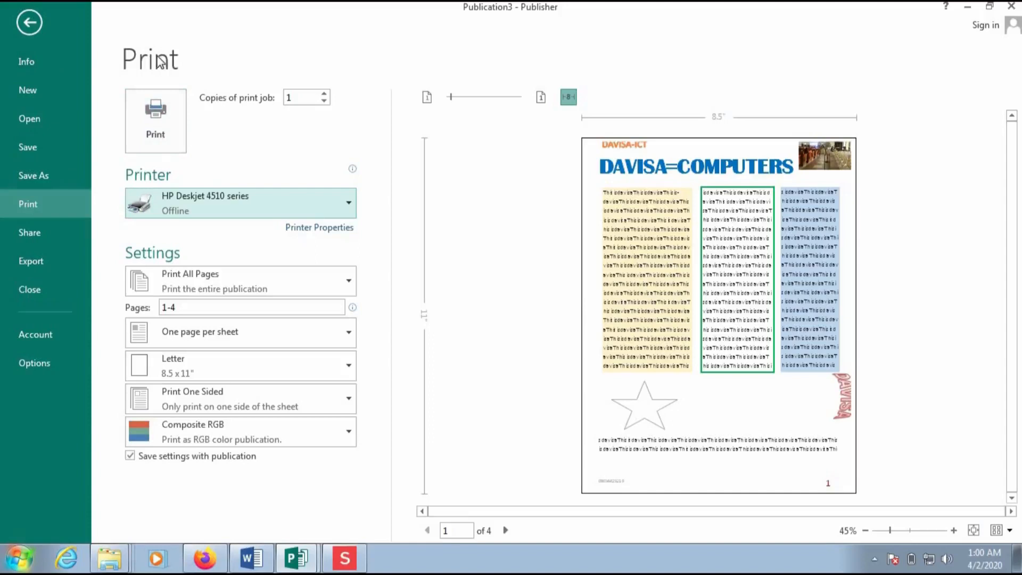
left_click(30, 23)
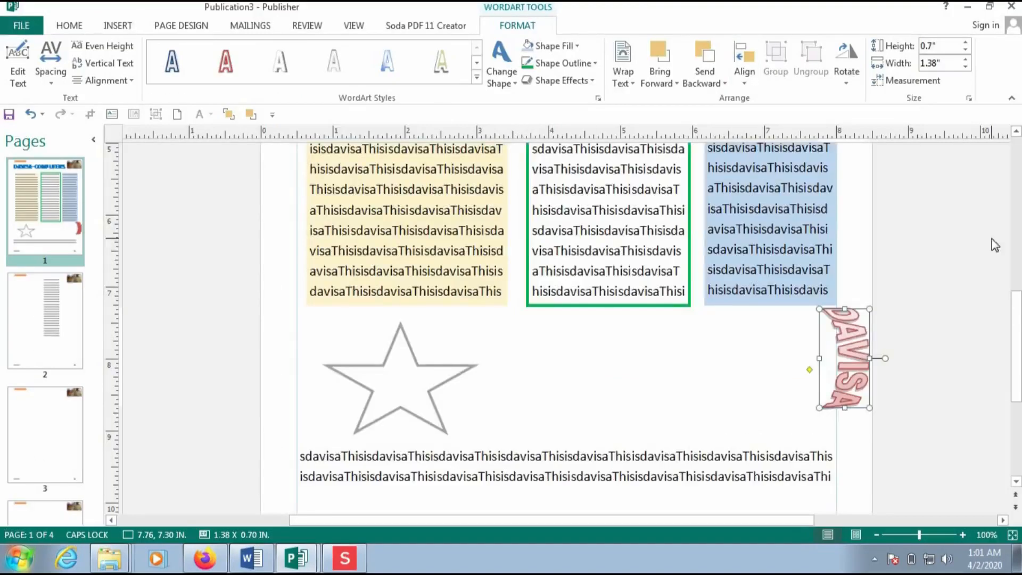
- Scroll to the top of page 1 and minimise Publication3 to reveal the desktop
left_click_drag(1016, 330, 1016, 214)
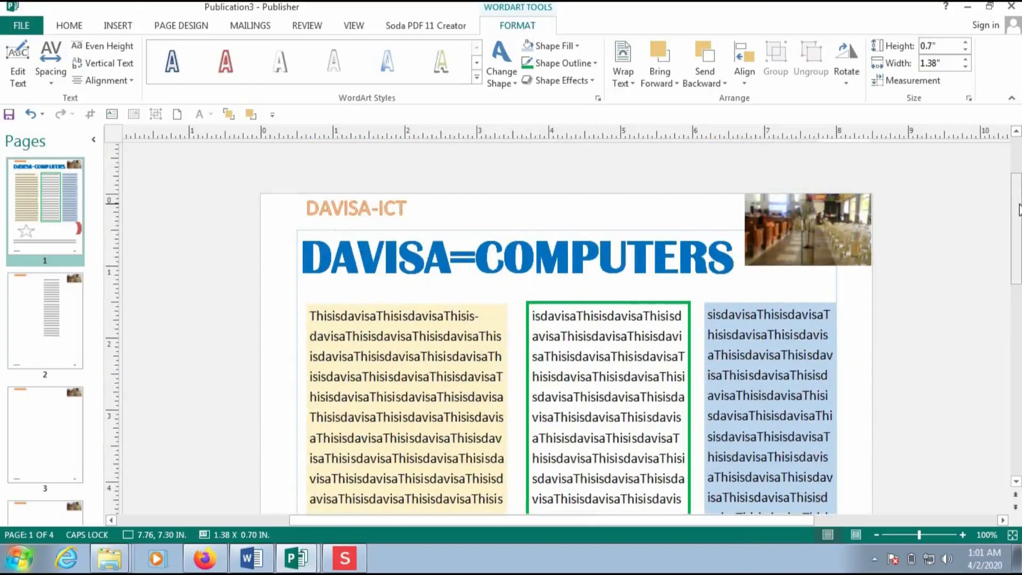
left_click(968, 9)
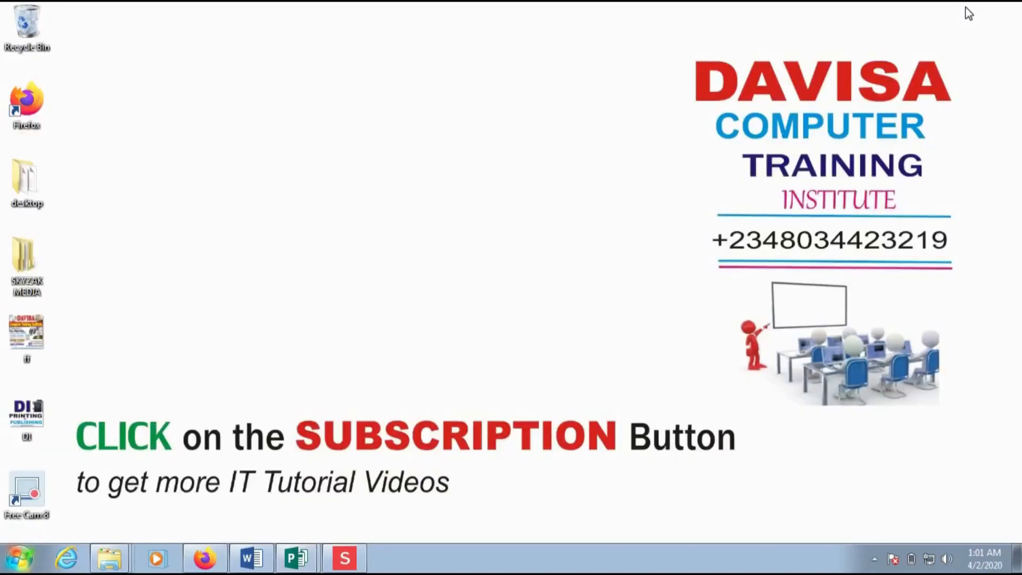